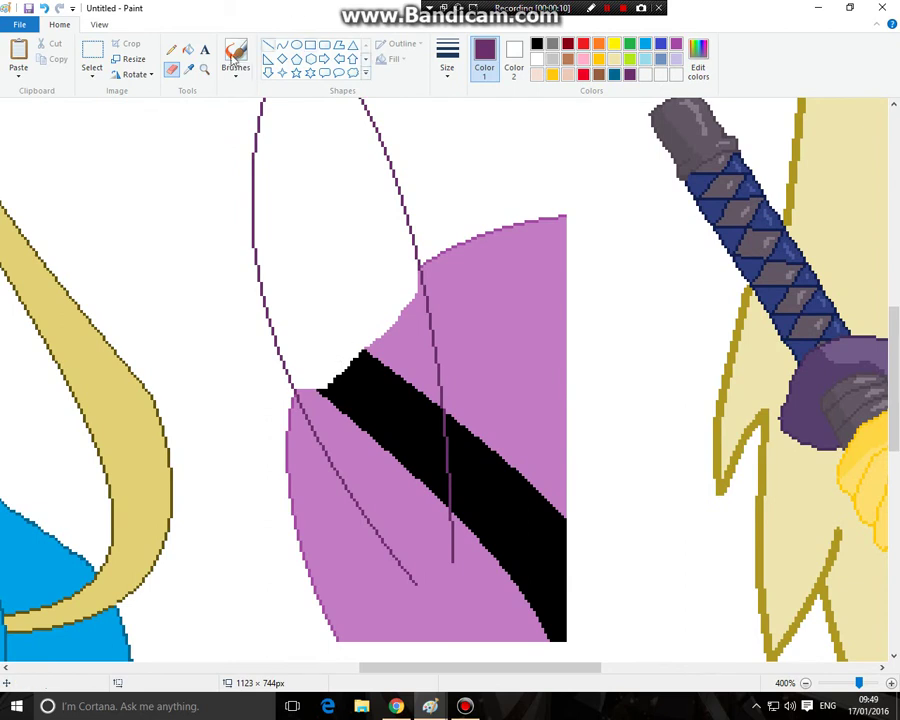
{"action": "left_click", "coordinate": [186, 48]}
{"action": "left_click", "coordinate": [390, 377]}
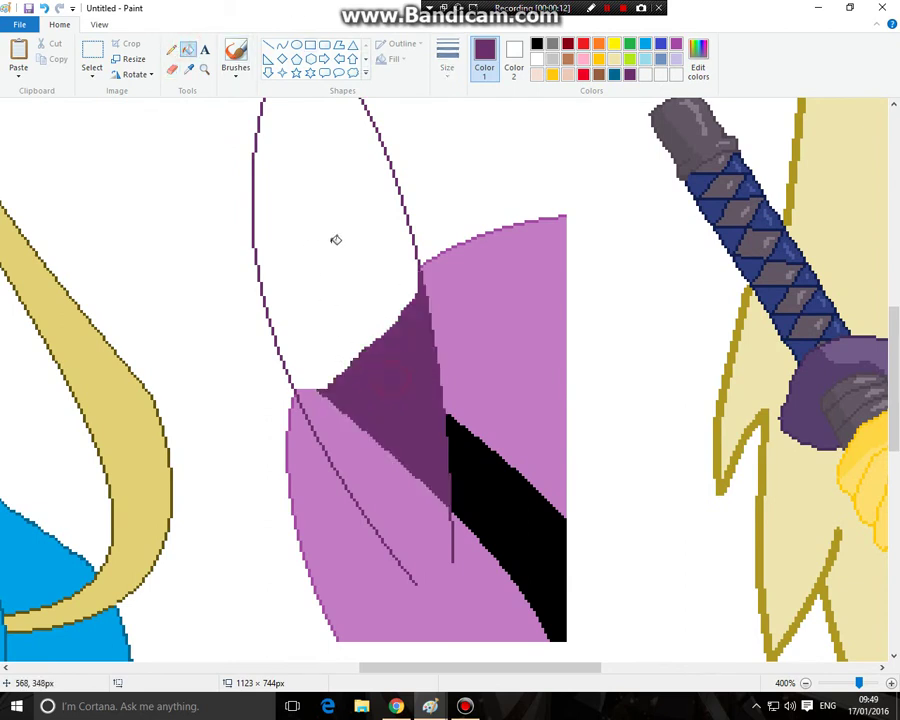
{"action": "left_click", "coordinate": [50, 8]}
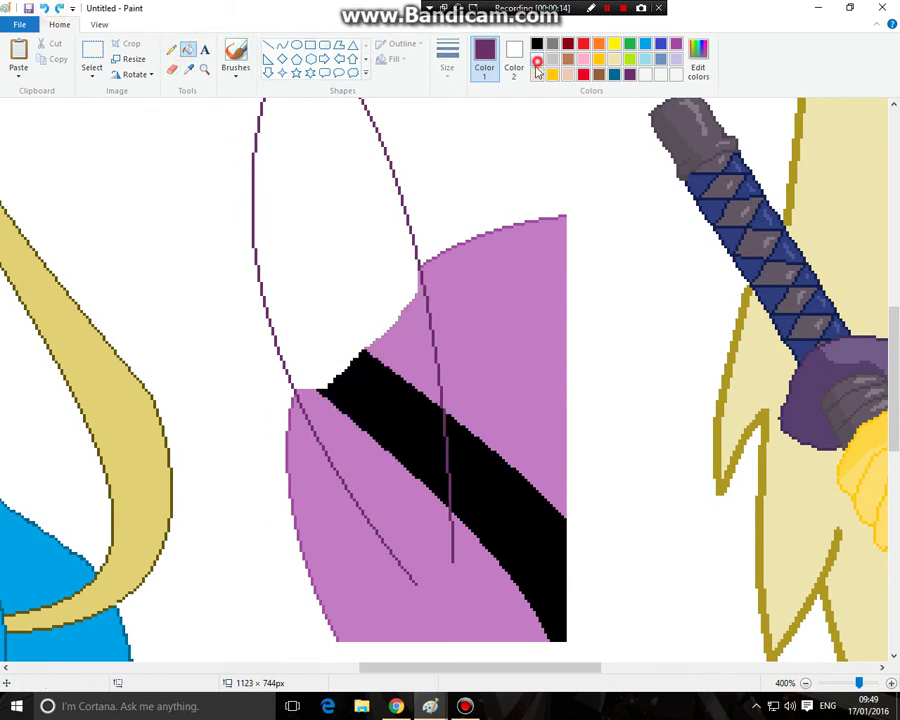
Fill the purple hair and black stripe areas around the copied ear outline with white
{"action": "left_click", "coordinate": [537, 60]}
{"action": "left_click", "coordinate": [380, 350]}
{"action": "left_click", "coordinate": [376, 380]}
{"action": "left_click", "coordinate": [344, 410]}
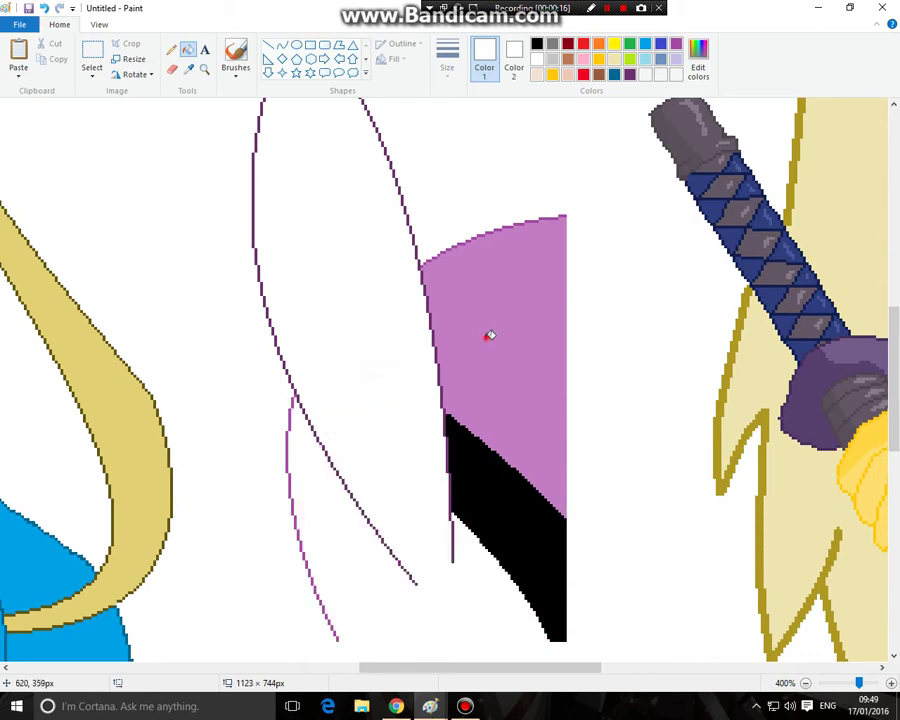
{"action": "left_click", "coordinate": [490, 335]}
{"action": "left_click", "coordinate": [495, 340]}
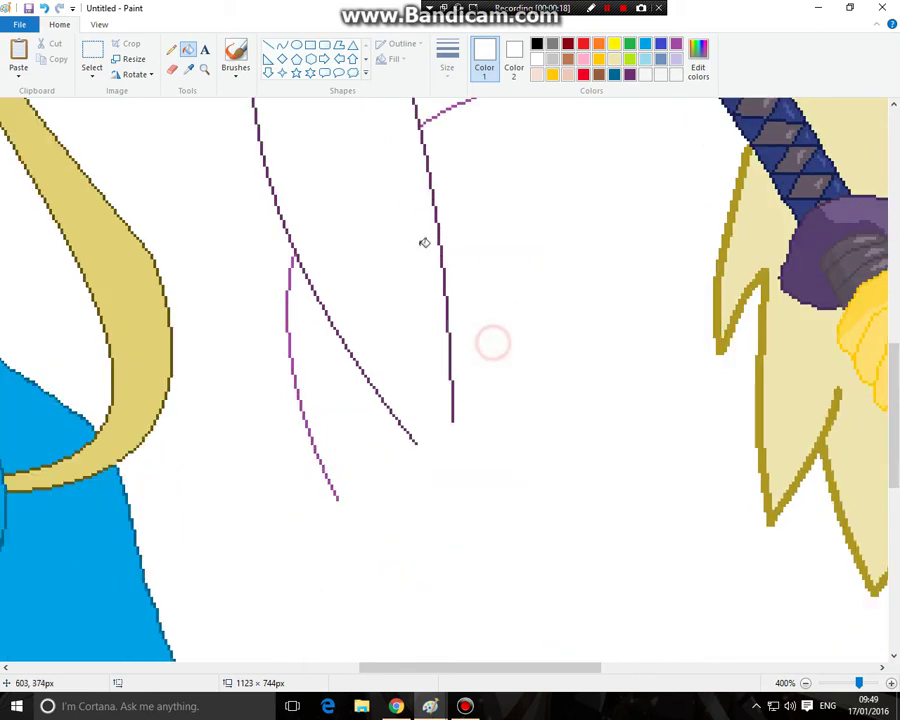
Erase the leftover light purple hair outlines on both sides of the copied ear outline
{"action": "left_click", "coordinate": [175, 72]}
{"action": "mouse_move", "coordinate": [437, 256]}
{"action": "left_mouse_down"}
{"action": "mouse_move", "coordinate": [530, 219]}
{"action": "mouse_move", "coordinate": [572, 217]}
{"action": "left_mouse_up"}
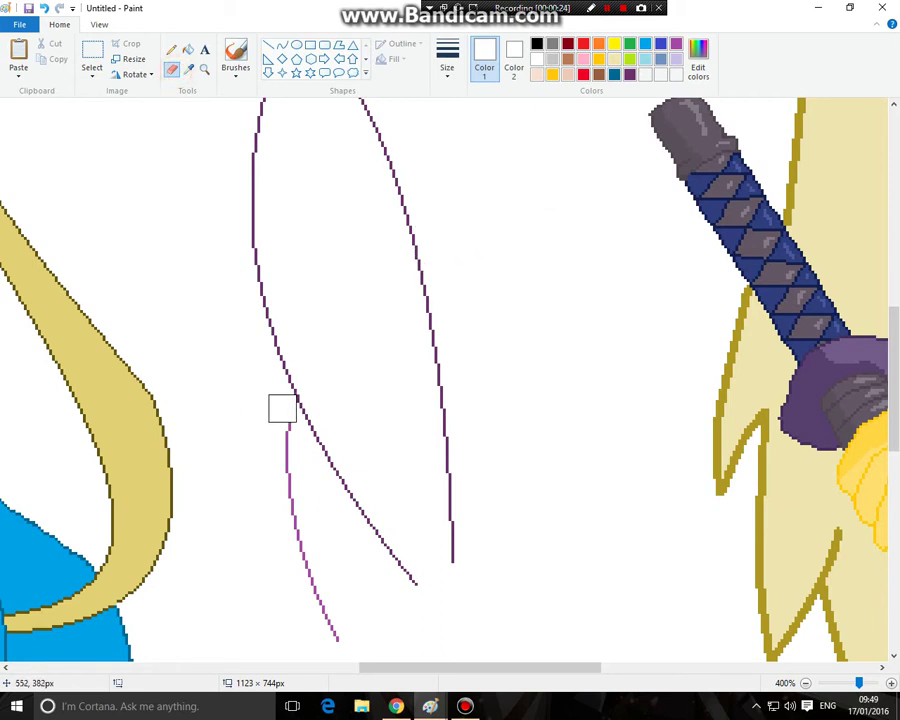
{"action": "mouse_move", "coordinate": [282, 408]}
{"action": "left_mouse_down"}
{"action": "mouse_move", "coordinate": [285, 465]}
{"action": "mouse_move", "coordinate": [313, 556]}
{"action": "mouse_move", "coordinate": [299, 544]}
{"action": "mouse_move", "coordinate": [330, 624]}
{"action": "left_mouse_up"}
Select the separate ear outline and move it onto the green character's head, beside the existing ear outline
{"action": "left_click", "coordinate": [204, 68]}
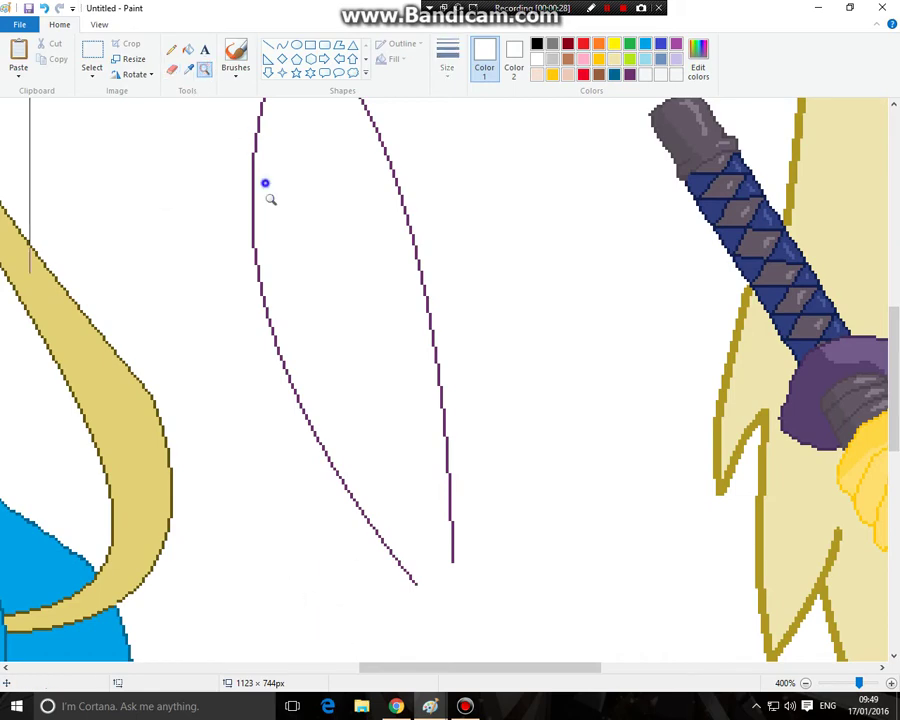
{"action": "right_click", "coordinate": [265, 183]}
{"action": "left_click", "coordinate": [91, 58]}
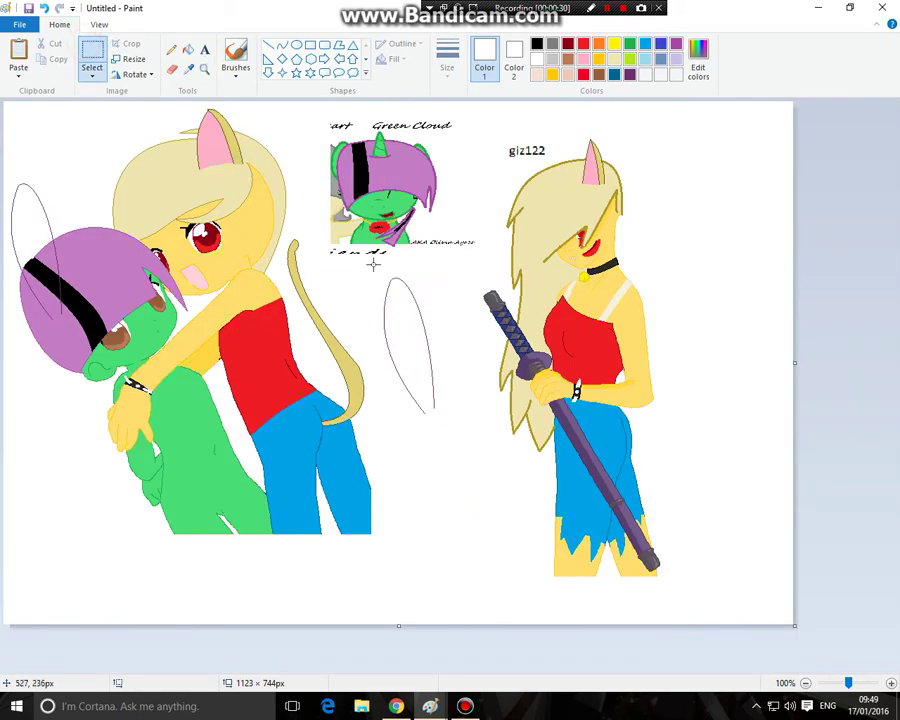
{"action": "mouse_move", "coordinate": [360, 265]}
{"action": "left_mouse_down"}
{"action": "mouse_move", "coordinate": [462, 296]}
{"action": "mouse_move", "coordinate": [482, 394]}
{"action": "left_mouse_up"}
{"action": "left_click", "coordinate": [412, 439]}
{"action": "left_click_drag", "start_coordinate": [452, 430], "coordinate": [374, 267]}
{"action": "mouse_move", "coordinate": [400, 344]}
{"action": "left_mouse_down"}
{"action": "mouse_move", "coordinate": [140, 208]}
{"action": "mouse_move", "coordinate": [80, 207]}
{"action": "left_mouse_up"}
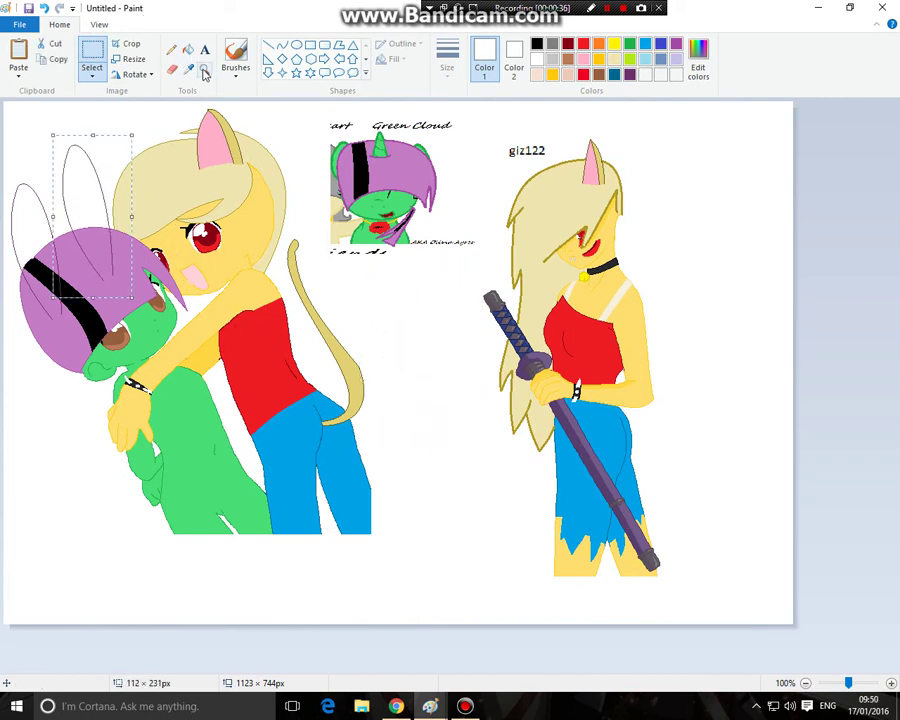
Pick the dark purple of the ear outline as Color 1
{"action": "left_click", "coordinate": [204, 70]}
{"action": "left_click", "coordinate": [102, 337]}
{"action": "left_click", "coordinate": [197, 275]}
{"action": "left_click", "coordinate": [153, 235]}
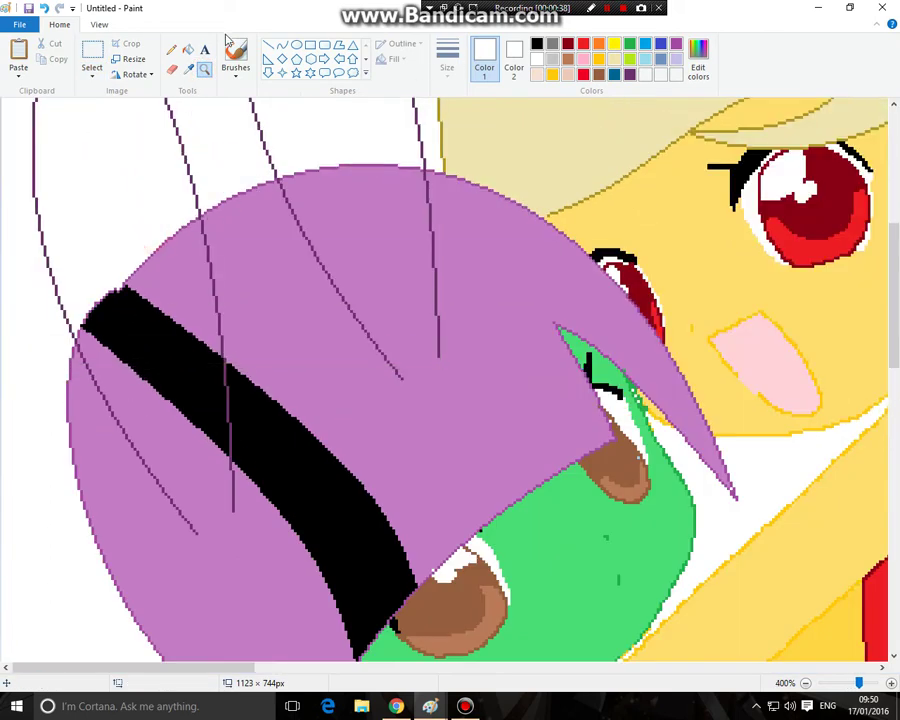
{"action": "left_click", "coordinate": [188, 70]}
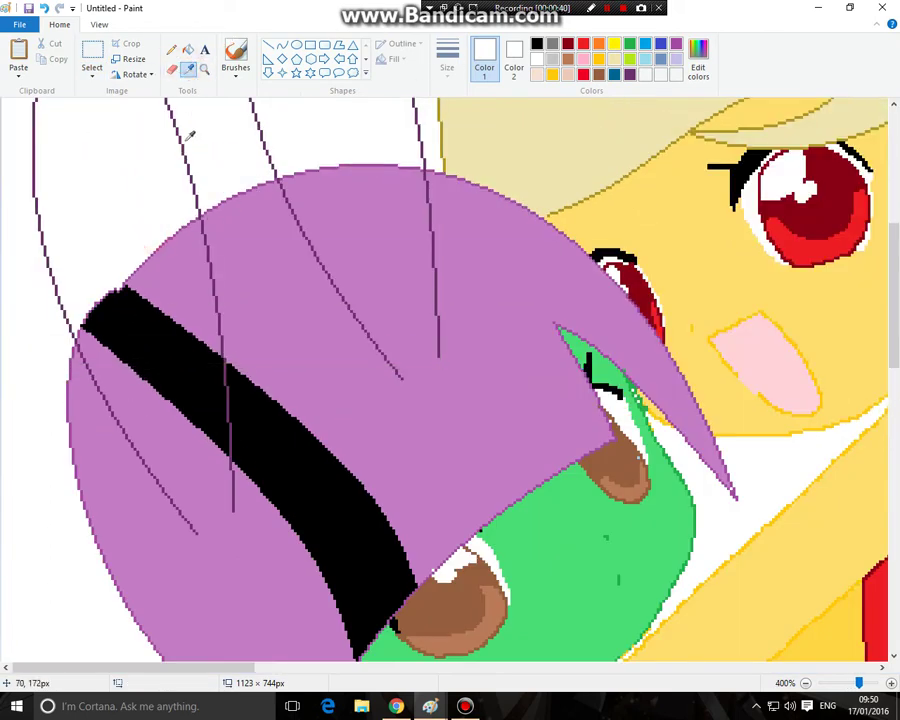
{"action": "left_click", "coordinate": [172, 122]}
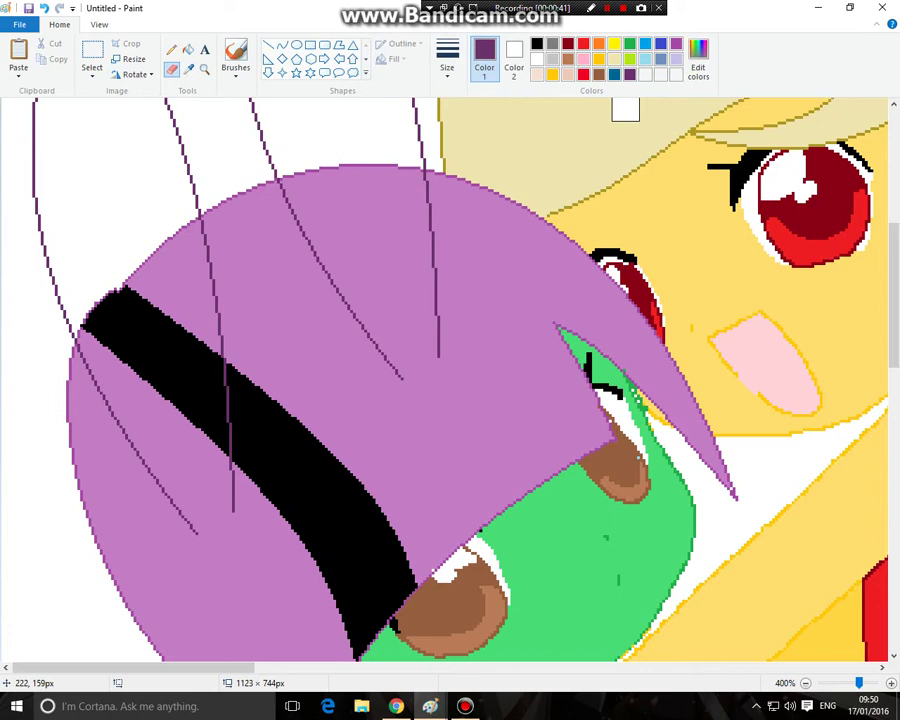
Mix a lighter shade of the picked purple and close the open bottoms of both ear outlines with the Pencil
{"action": "left_click", "coordinate": [697, 62]}
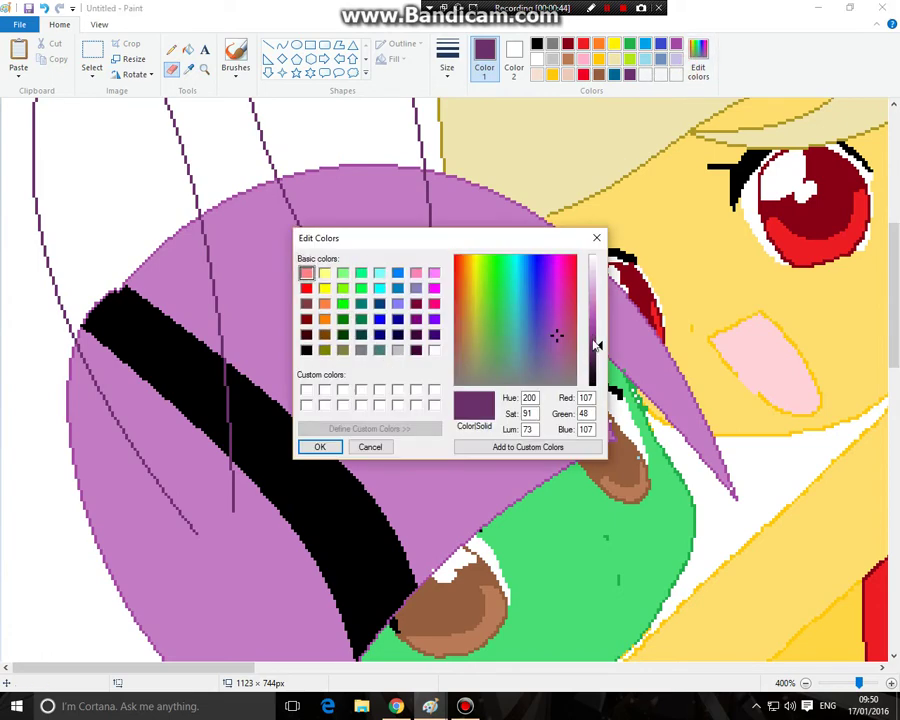
{"action": "left_click_drag", "start_coordinate": [596, 345], "coordinate": [596, 326]}
{"action": "left_click", "coordinate": [322, 444]}
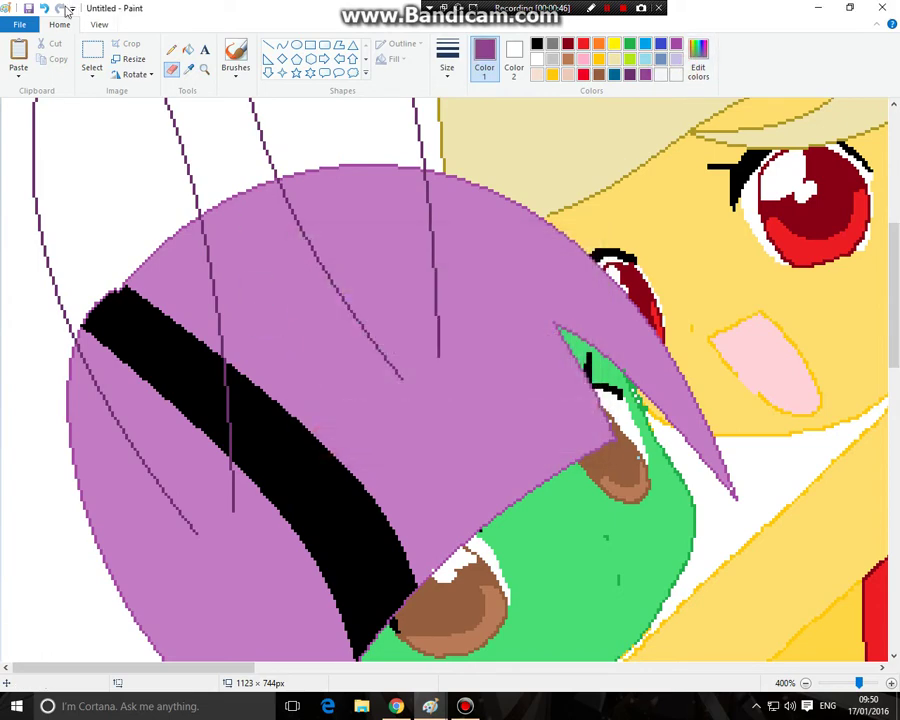
{"action": "left_click", "coordinate": [169, 50]}
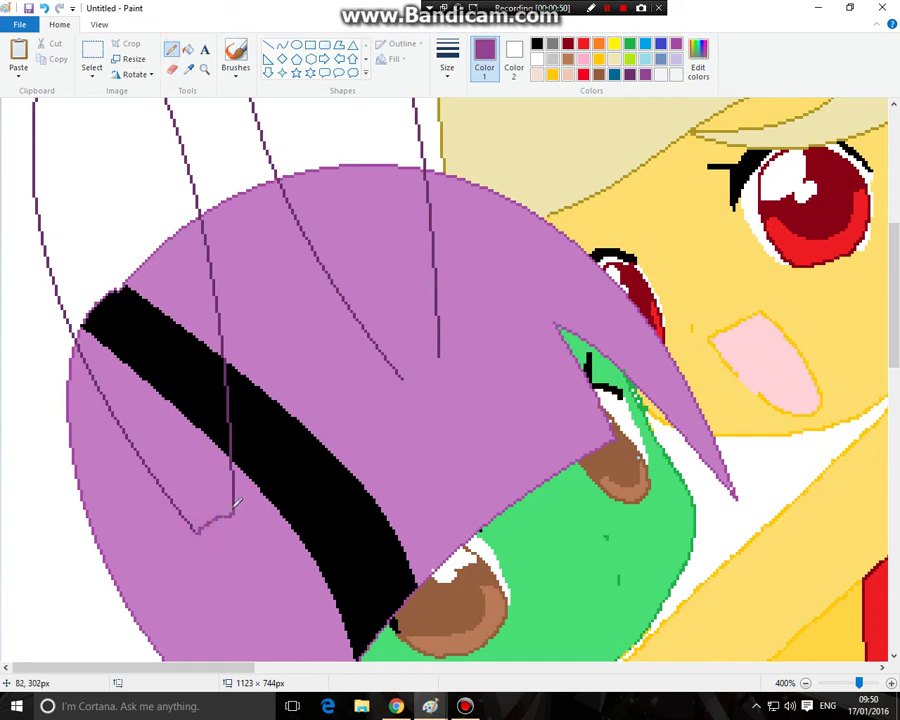
{"action": "left_click_drag", "start_coordinate": [403, 378], "coordinate": [441, 360]}
Fill both bunny ears with the lighter purple and paint over the head outline remaining inside them
{"action": "left_click", "coordinate": [188, 50]}
{"action": "left_click", "coordinate": [179, 360]}
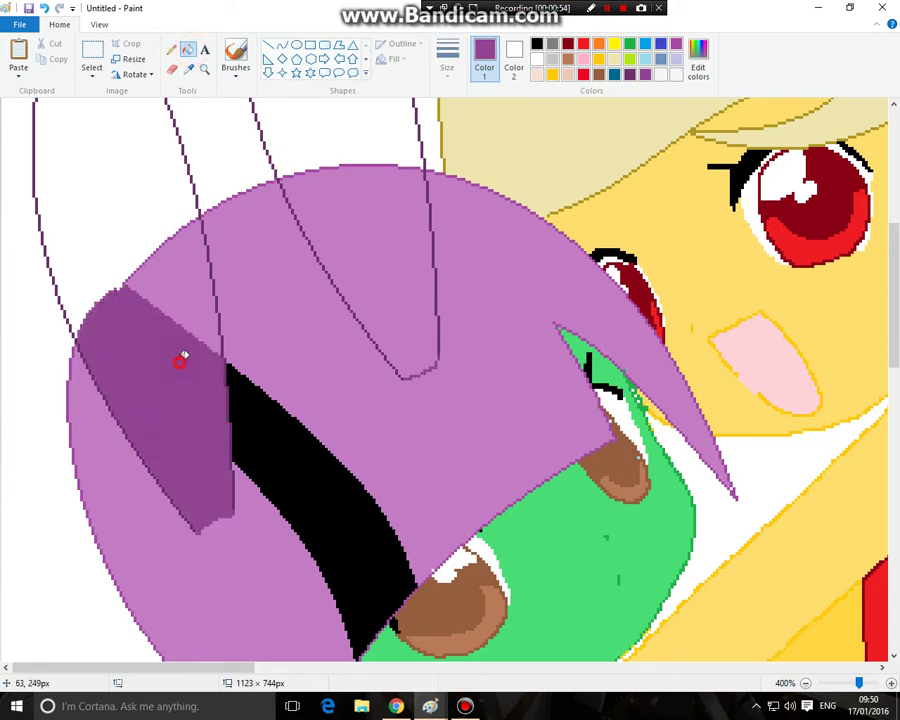
{"action": "left_click", "coordinate": [172, 281]}
{"action": "left_click", "coordinate": [108, 230]}
{"action": "left_click", "coordinate": [357, 210]}
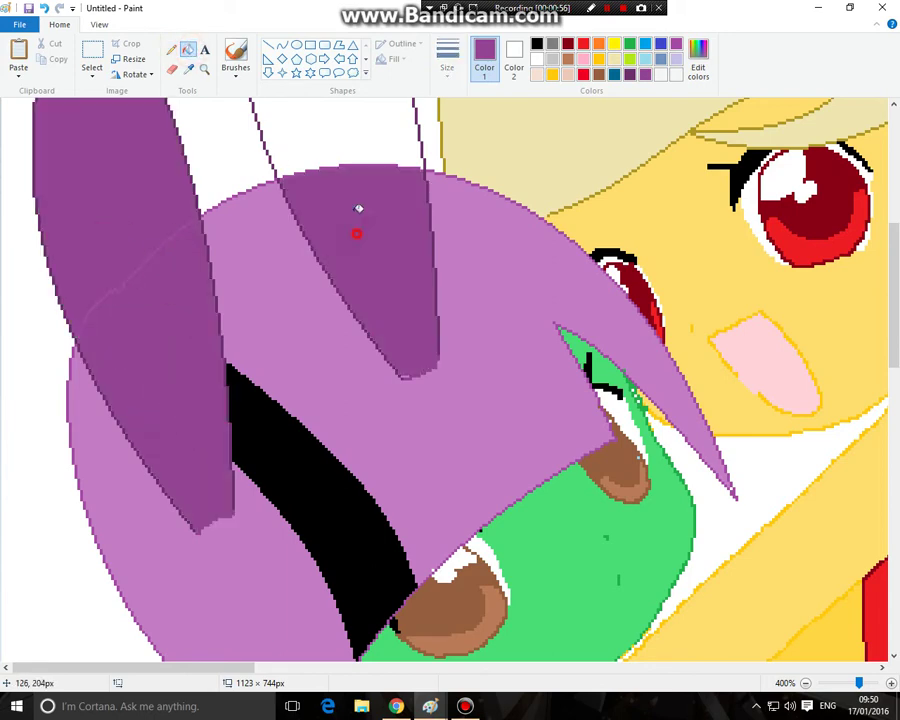
{"action": "left_click", "coordinate": [315, 140]}
{"action": "scroll", "coordinate": [314, 260], "scroll_direction": "up", "scroll_amount": 3}
{"action": "scroll", "coordinate": [188, 175], "scroll_direction": "down", "scroll_amount": 3}
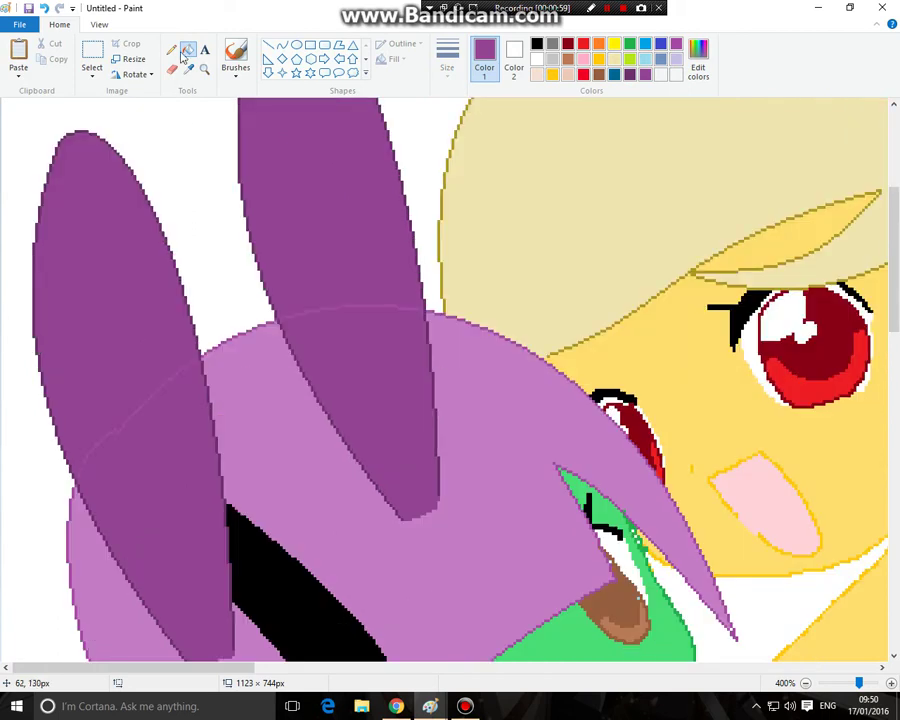
{"action": "left_click", "coordinate": [171, 49]}
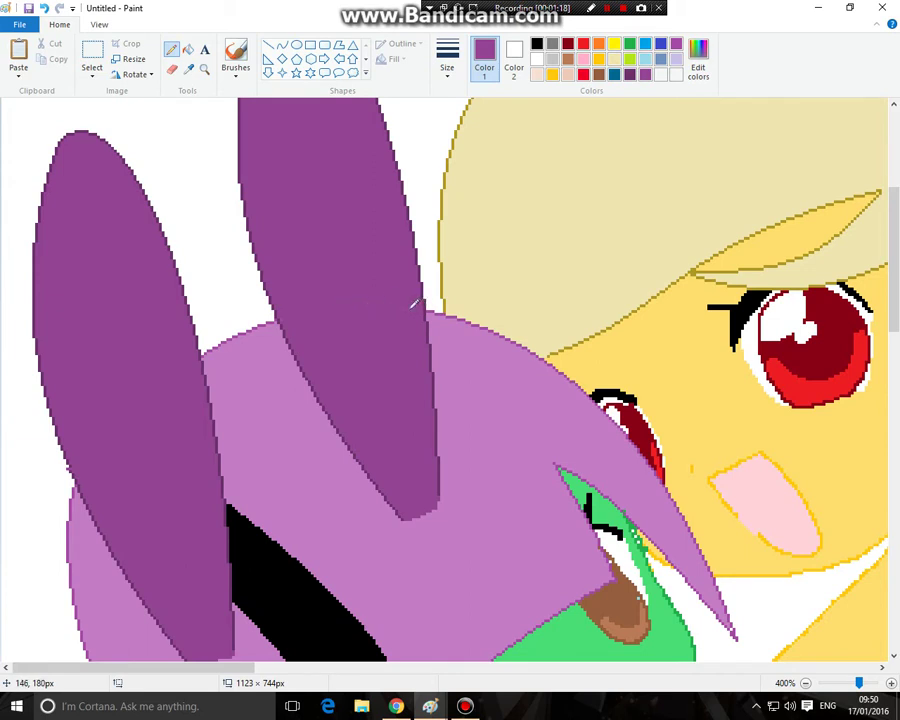
Draw a pink inner-ear shape from two curves in the right bunny ear and fill it with pink
{"action": "left_click", "coordinate": [583, 60]}
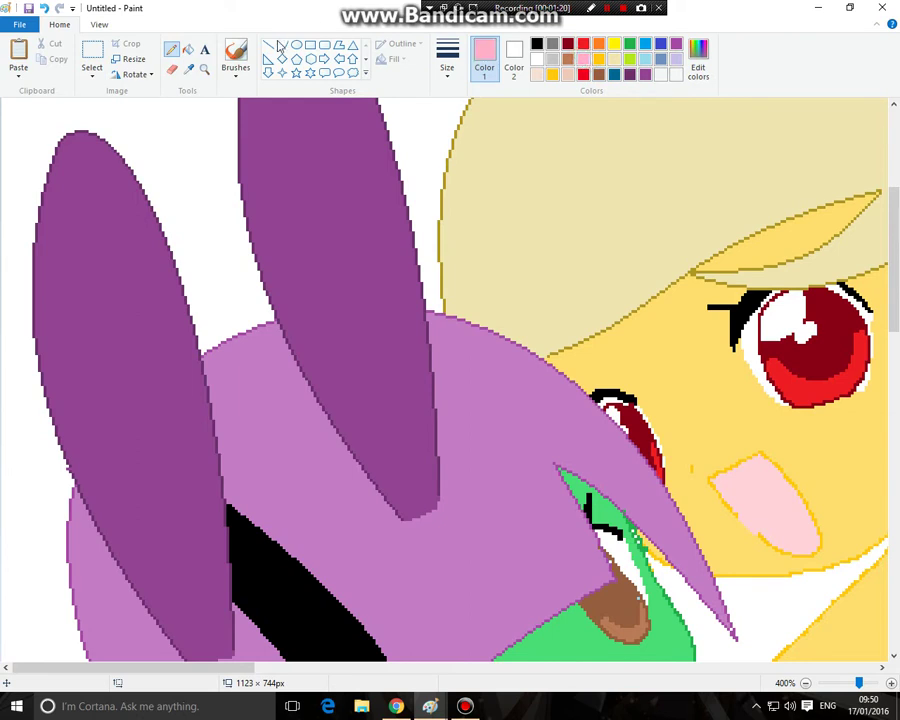
{"action": "left_click", "coordinate": [282, 44]}
{"action": "left_click_drag", "start_coordinate": [407, 517], "coordinate": [286, 176]}
{"action": "left_click_drag", "start_coordinate": [301, 281], "coordinate": [240, 266]}
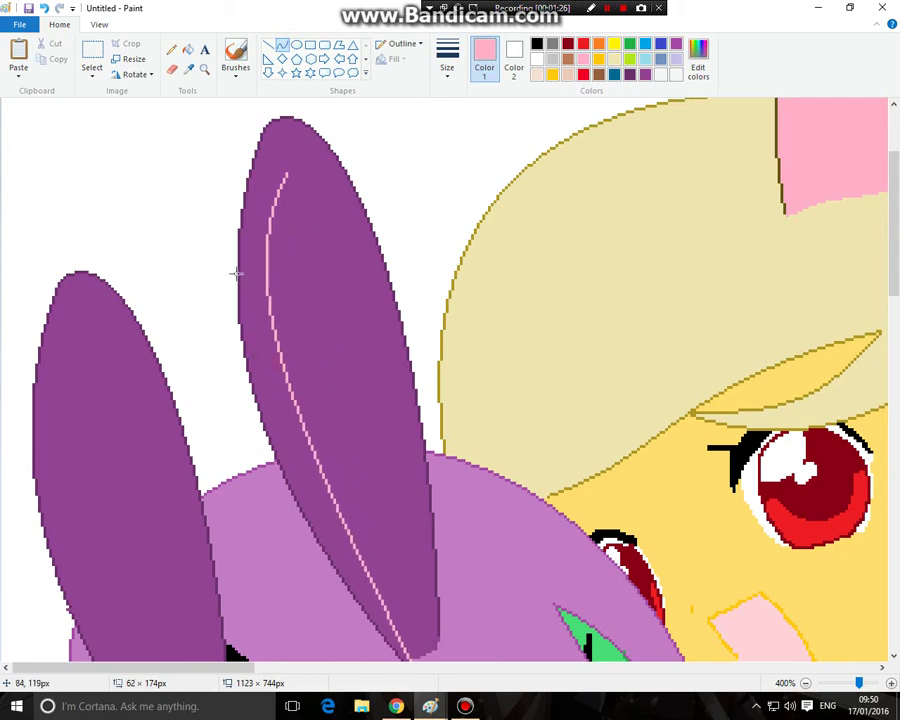
{"action": "left_click", "coordinate": [313, 141]}
{"action": "left_click_drag", "start_coordinate": [287, 173], "coordinate": [374, 221]}
{"action": "left_click", "coordinate": [188, 48]}
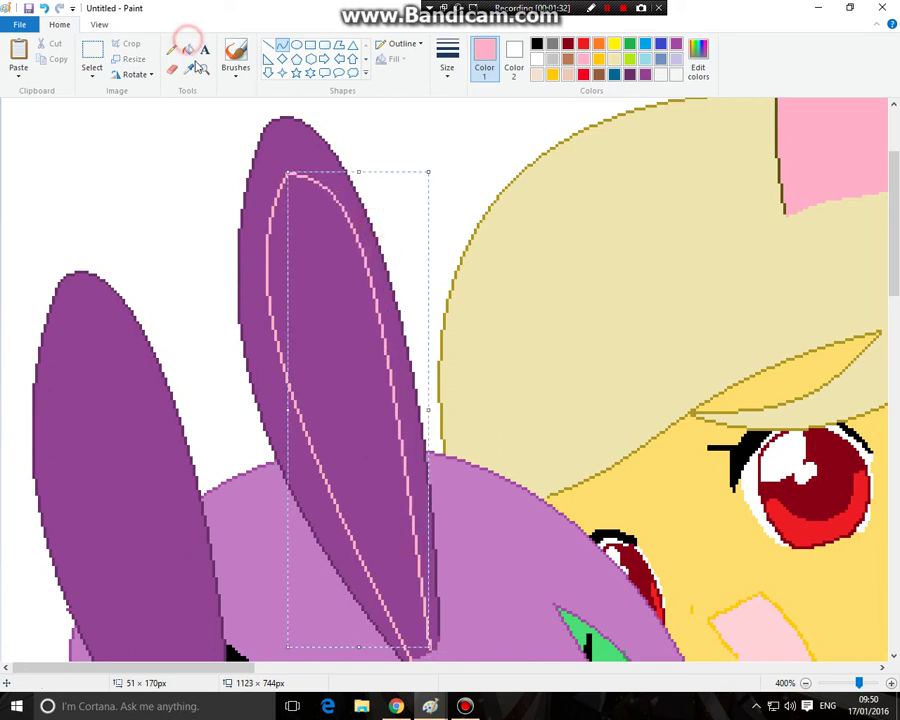
{"action": "left_click", "coordinate": [313, 223]}
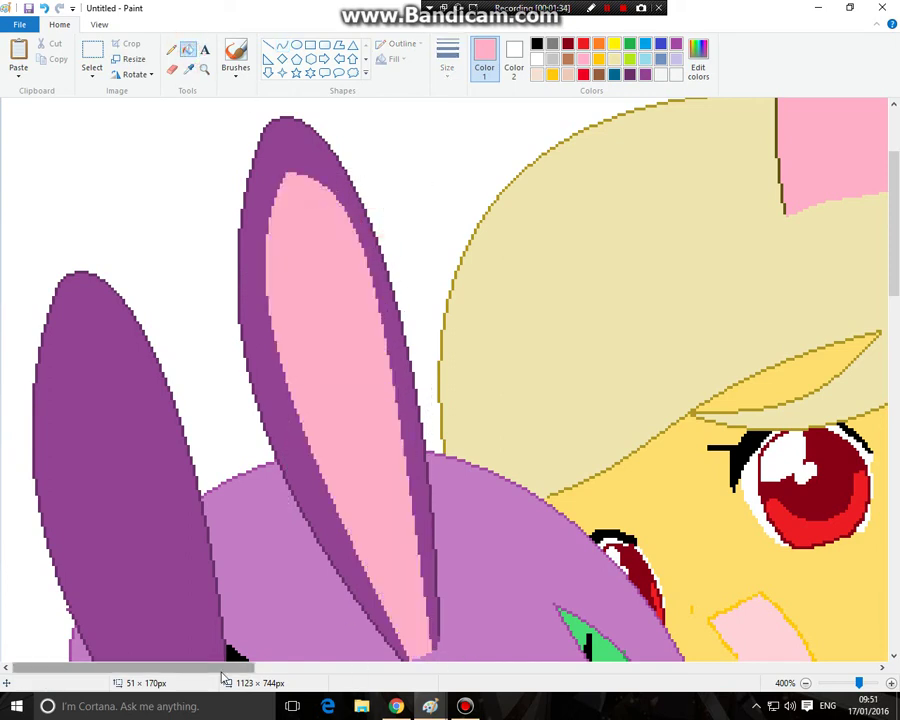
Draw a pink curve inside the left bunny ear as the left edge of its inner-ear shape
{"action": "left_click_drag", "start_coordinate": [221, 669], "coordinate": [161, 649]}
{"action": "scroll", "coordinate": [268, 85], "scroll_direction": "down", "scroll_amount": 3}
{"action": "scroll", "coordinate": [143, 43], "scroll_direction": "up", "scroll_amount": 1}
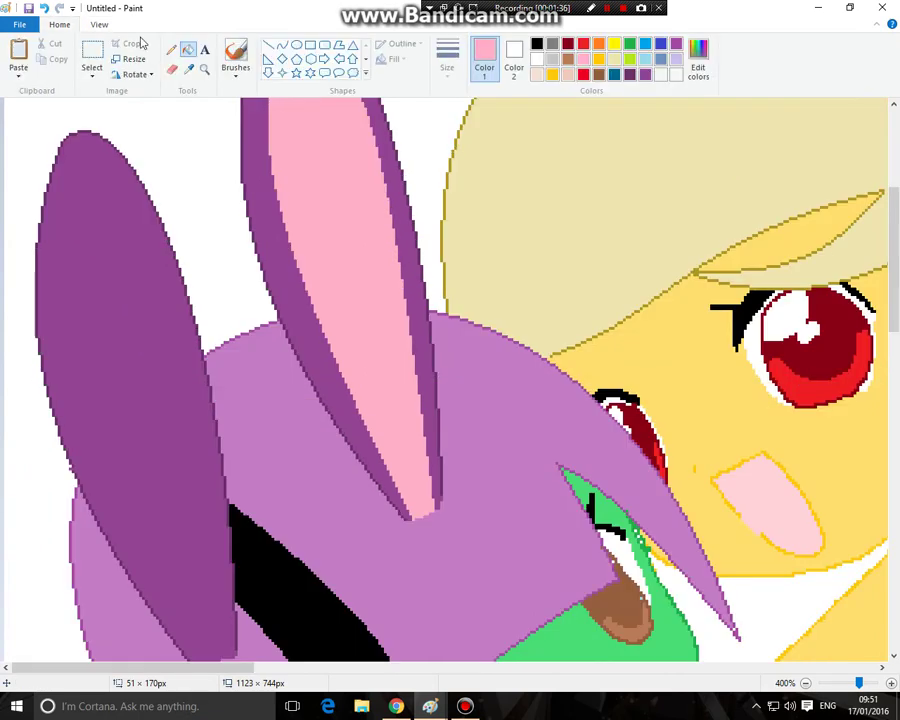
{"action": "left_click", "coordinate": [281, 47]}
{"action": "scroll", "coordinate": [207, 348], "scroll_direction": "down", "scroll_amount": 3}
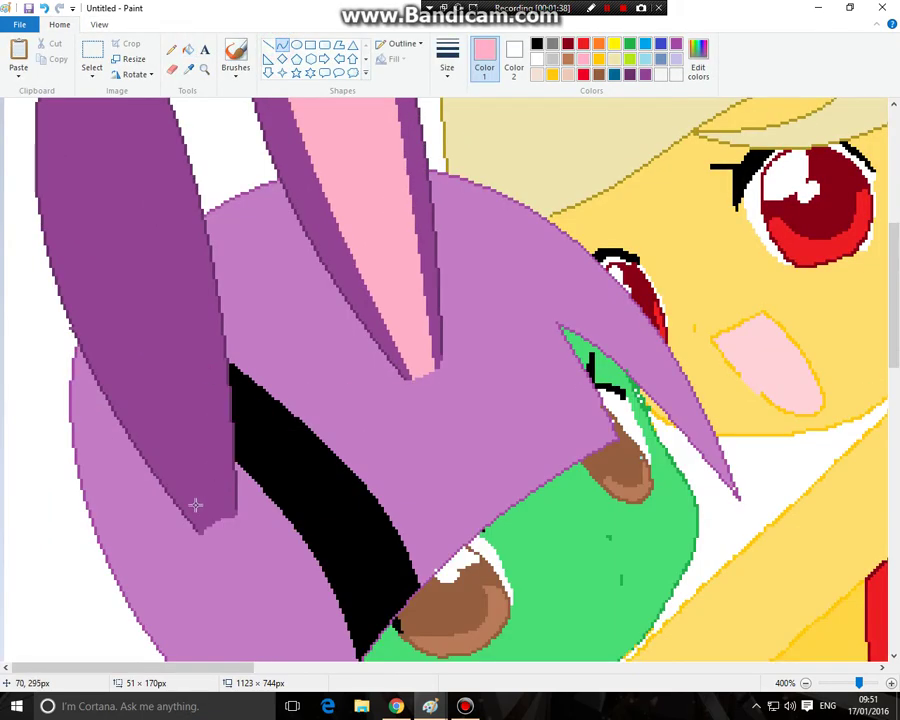
{"action": "mouse_move", "coordinate": [205, 525]}
{"action": "left_mouse_down"}
{"action": "mouse_move", "coordinate": [140, 281]}
{"action": "mouse_move", "coordinate": [89, 181]}
{"action": "left_mouse_up"}
{"action": "scroll", "coordinate": [134, 270], "scroll_direction": "up", "scroll_amount": 1}
{"action": "mouse_move", "coordinate": [97, 330]}
{"action": "left_mouse_down"}
{"action": "mouse_move", "coordinate": [84, 430]}
{"action": "mouse_move", "coordinate": [76, 270]}
{"action": "left_mouse_up"}
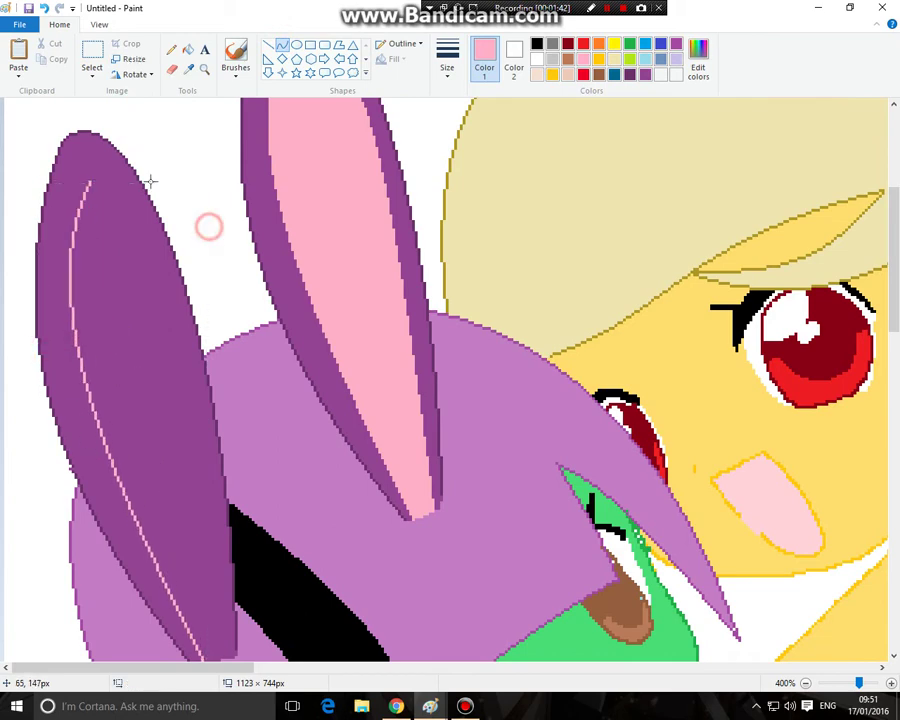
Complete the left ear's inner shape with a second pink curve and fill it with pink
{"action": "mouse_move", "coordinate": [92, 180]}
{"action": "left_mouse_down"}
{"action": "mouse_move", "coordinate": [235, 396]}
{"action": "mouse_move", "coordinate": [217, 477]}
{"action": "mouse_move", "coordinate": [227, 515]}
{"action": "left_mouse_up"}
{"action": "scroll", "coordinate": [235, 396], "scroll_direction": "down", "scroll_amount": 1}
{"action": "scroll", "coordinate": [207, 433], "scroll_direction": "up", "scroll_amount": 1}
{"action": "left_click_drag", "start_coordinate": [152, 354], "coordinate": [164, 226]}
{"action": "left_click_drag", "start_coordinate": [182, 290], "coordinate": [180, 224]}
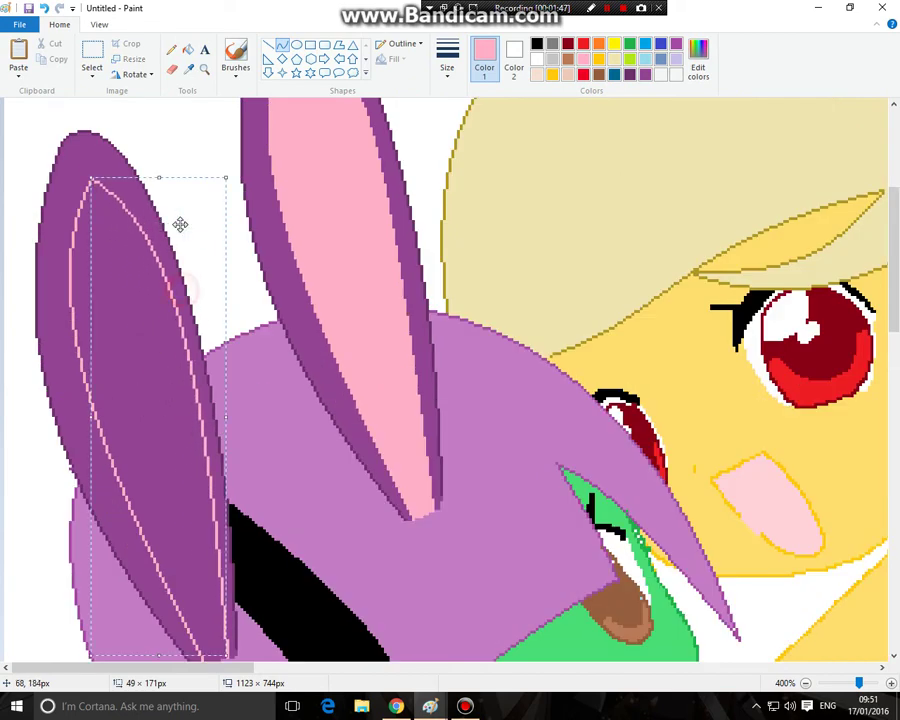
{"action": "left_click", "coordinate": [188, 49]}
{"action": "left_click", "coordinate": [127, 304]}
Draw a short indigo Pencil line at the green character's neck, just under the chin
{"action": "left_click", "coordinate": [204, 69]}
{"action": "right_click", "coordinate": [212, 229]}
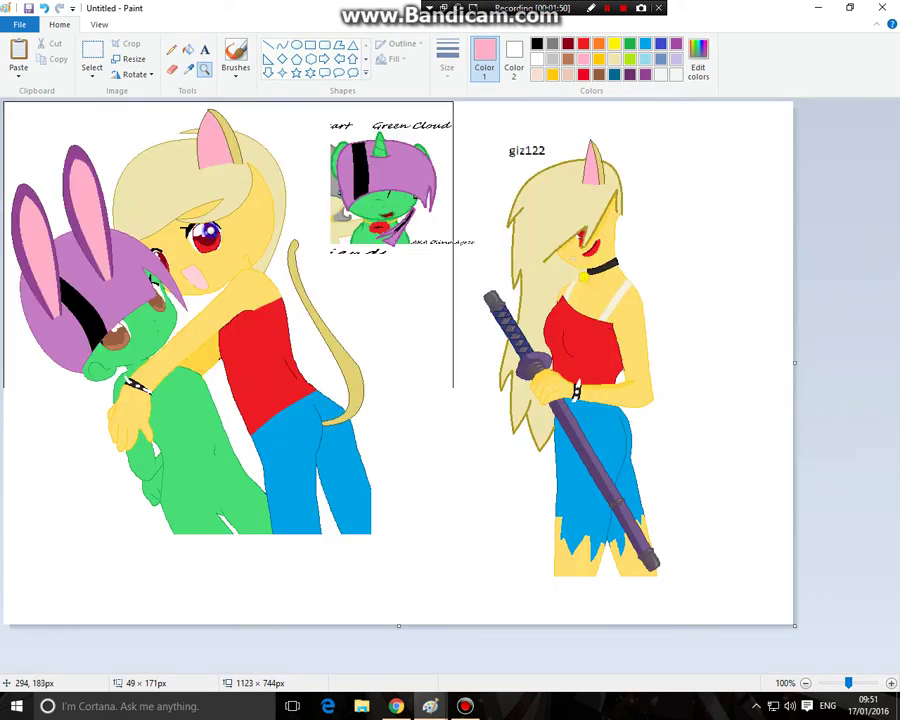
{"action": "left_click", "coordinate": [226, 474]}
{"action": "right_click", "coordinate": [340, 352]}
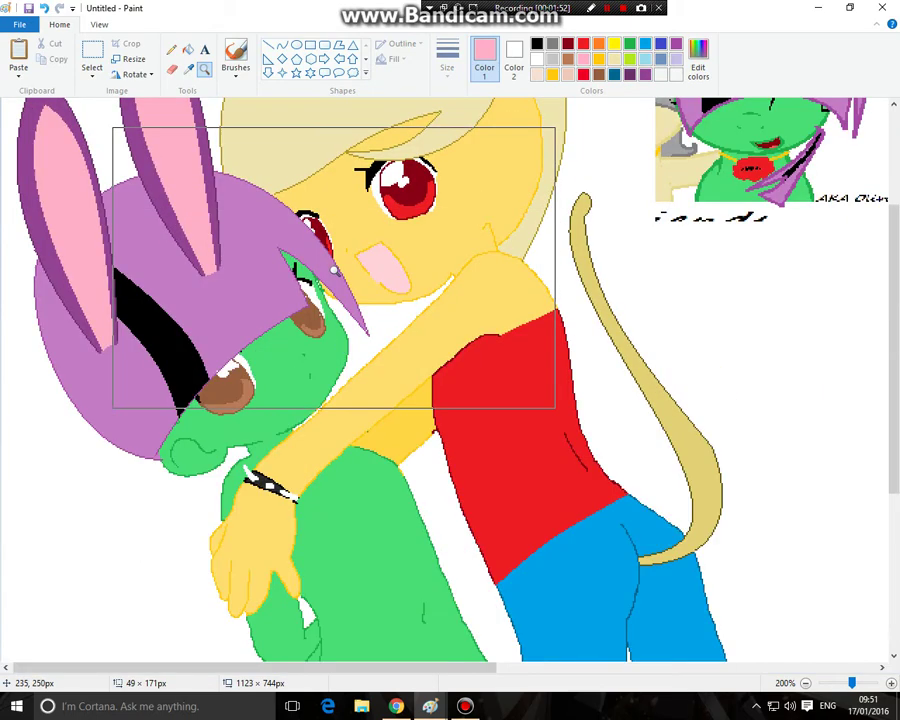
{"action": "left_click", "coordinate": [285, 425]}
{"action": "left_click", "coordinate": [321, 294]}
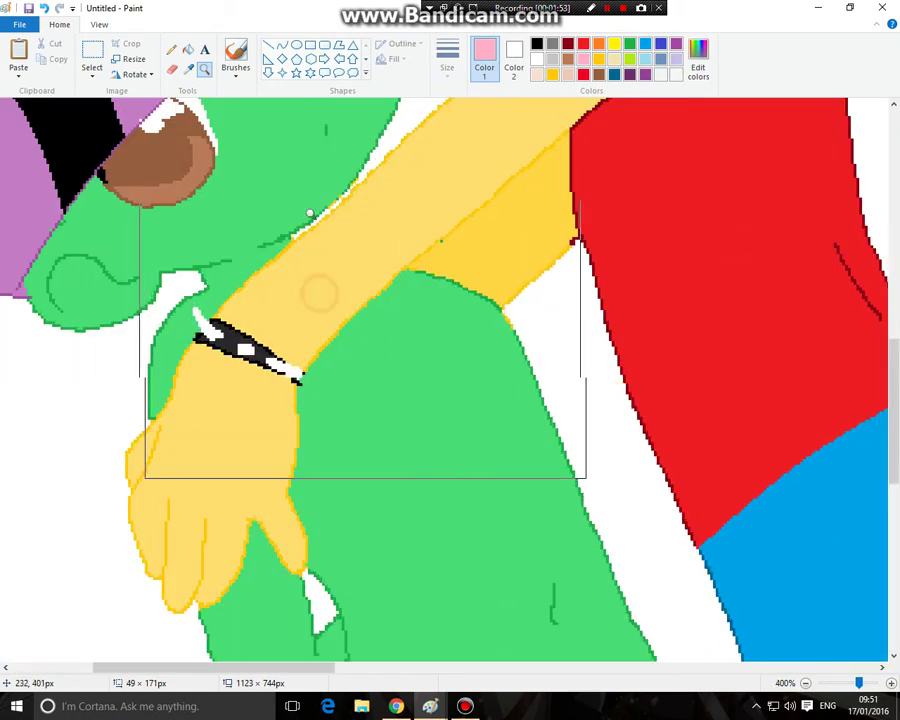
{"action": "left_click", "coordinate": [171, 52]}
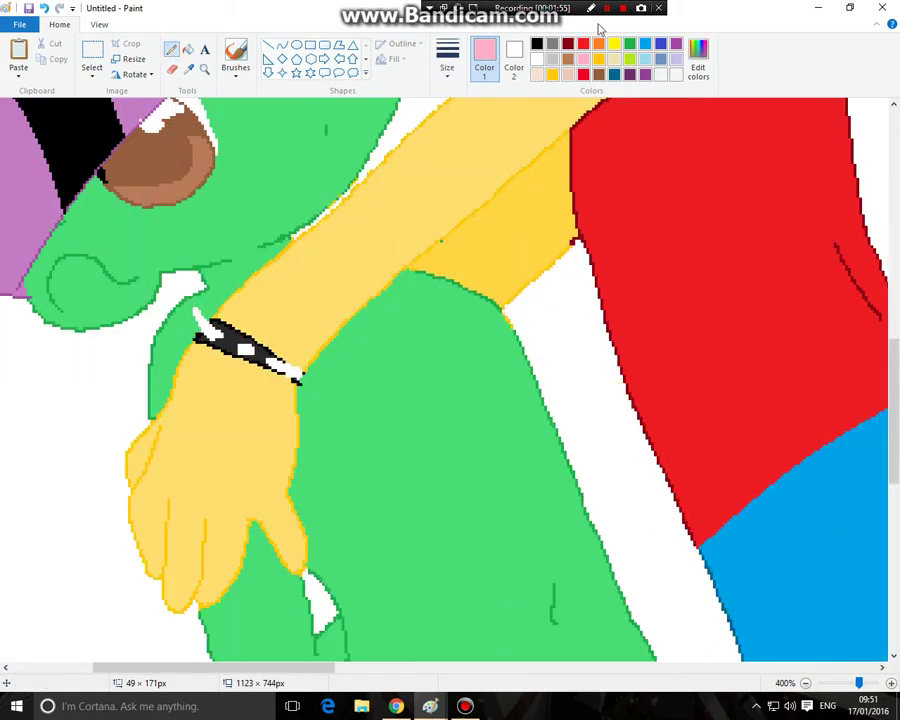
{"action": "left_click", "coordinate": [660, 44]}
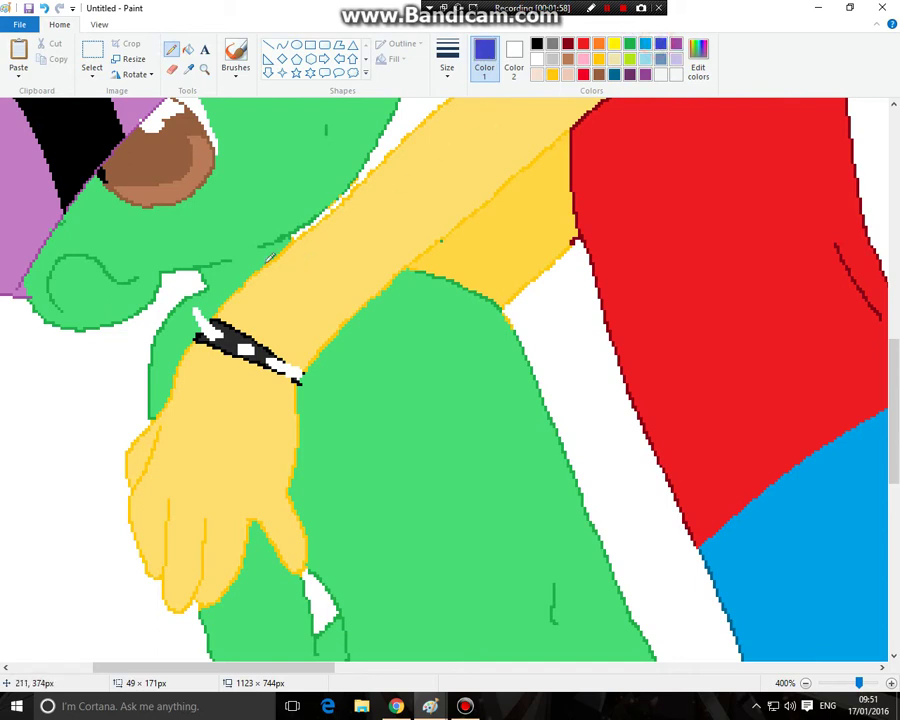
{"action": "left_click", "coordinate": [183, 272]}
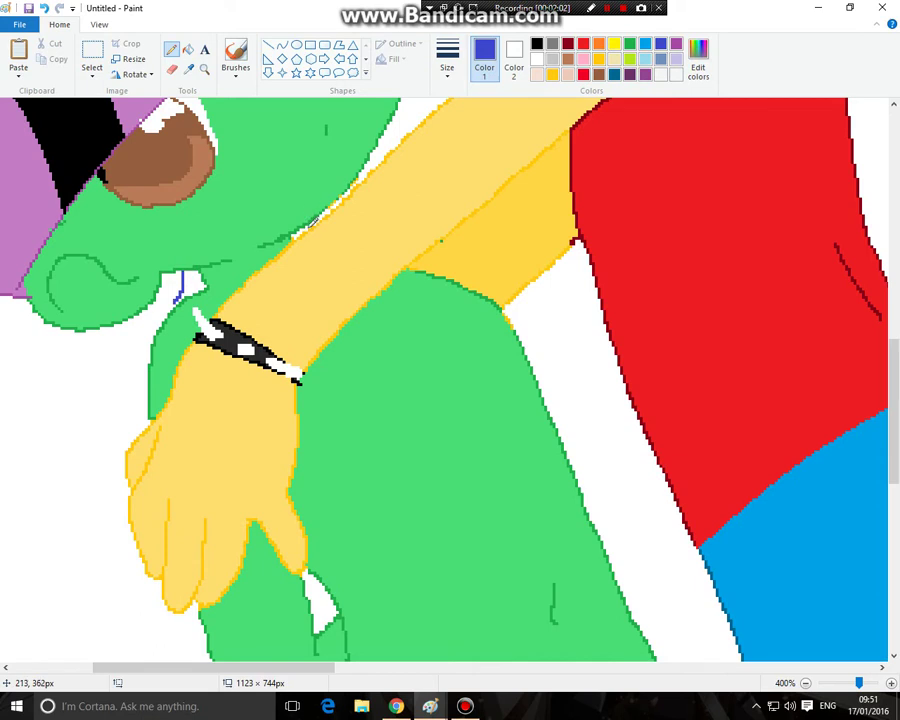
{"action": "scroll", "coordinate": [476, 248], "scroll_direction": "down", "scroll_amount": 3}
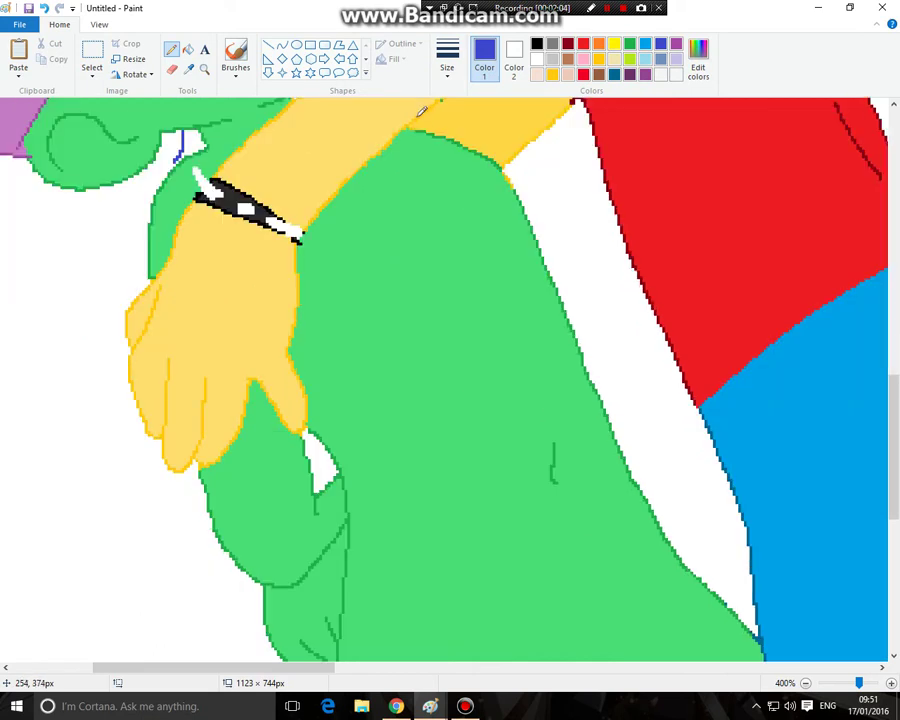
{"action": "mouse_move", "coordinate": [418, 117]}
{"action": "left_mouse_down"}
{"action": "mouse_move", "coordinate": [522, 175]}
{"action": "mouse_move", "coordinate": [587, 277]}
{"action": "mouse_move", "coordinate": [615, 400]}
{"action": "left_mouse_up"}
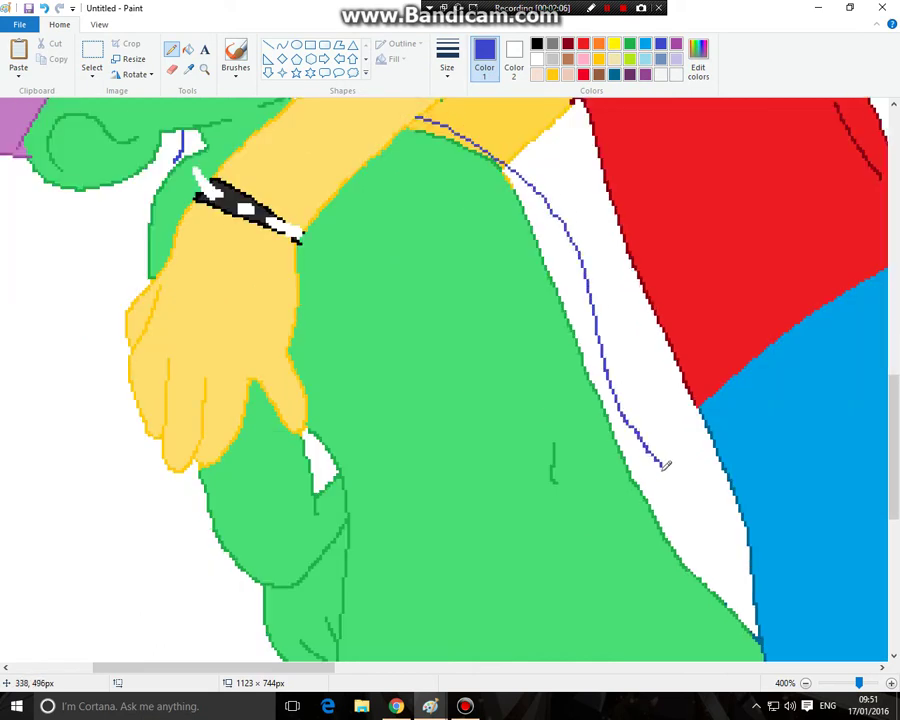
{"action": "mouse_move", "coordinate": [662, 464]}
{"action": "left_mouse_down"}
{"action": "mouse_move", "coordinate": [630, 513]}
{"action": "mouse_move", "coordinate": [538, 566]}
{"action": "mouse_move", "coordinate": [443, 604]}
{"action": "mouse_move", "coordinate": [390, 603]}
{"action": "left_mouse_up"}
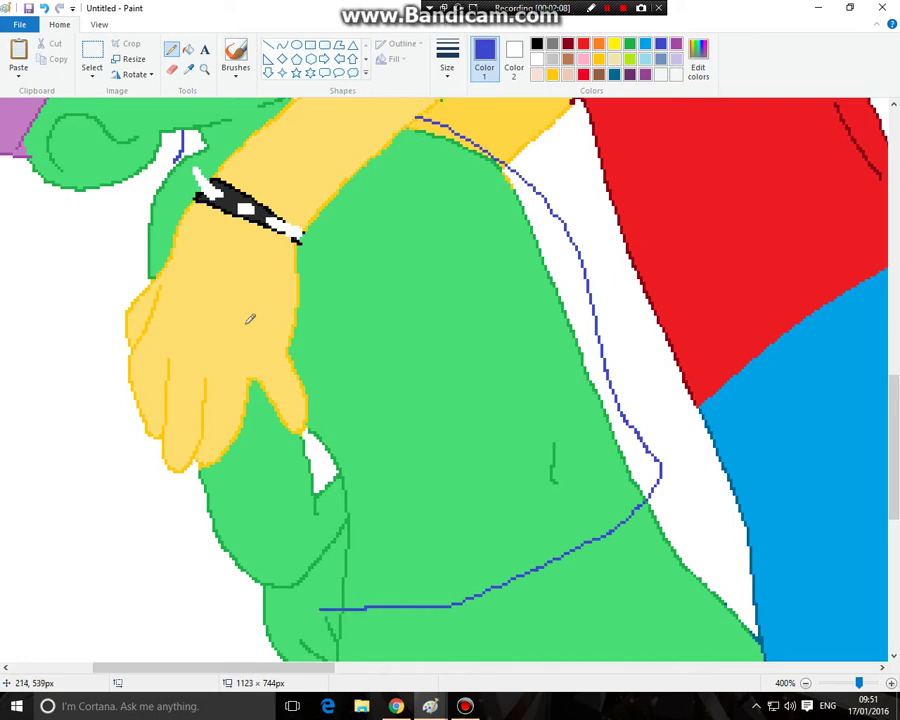
{"action": "left_click", "coordinate": [45, 8]}
{"action": "left_click", "coordinate": [45, 8]}
{"action": "left_click", "coordinate": [45, 8]}
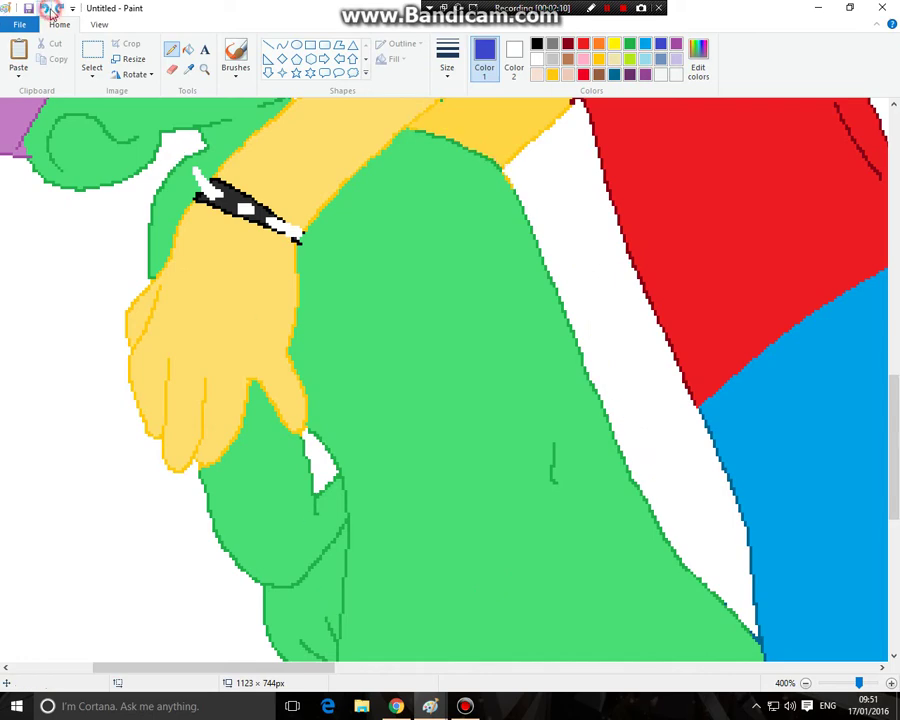
Draw an indigo Pencil line across the green character's snout, from the neck to the edge of the purple hair
{"action": "left_click_drag", "start_coordinate": [287, 666], "coordinate": [221, 667]}
{"action": "scroll", "coordinate": [335, 600], "scroll_direction": "up", "scroll_amount": 2}
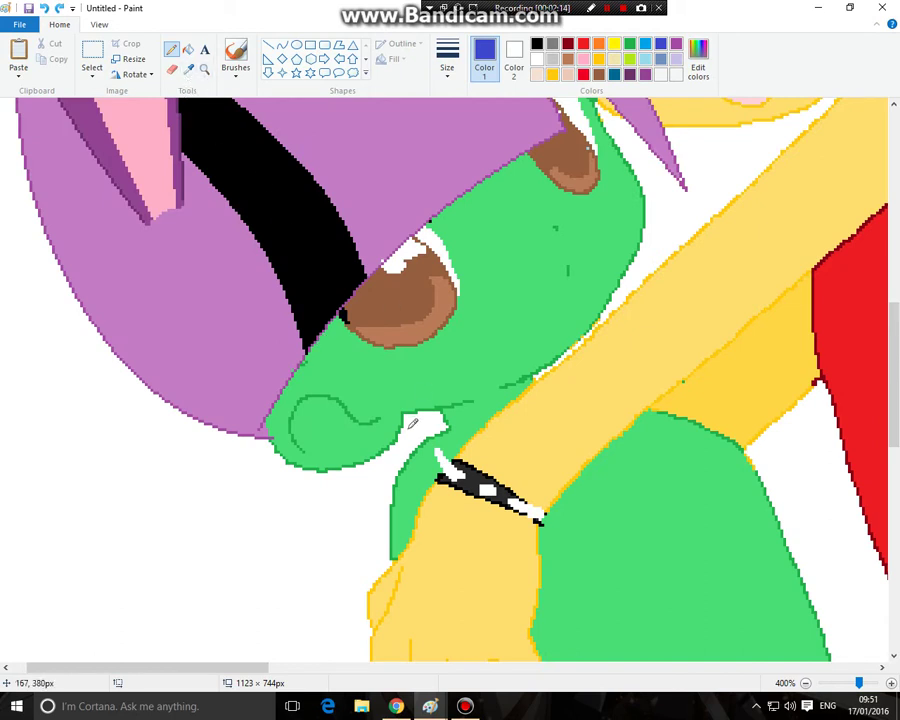
{"action": "left_click_drag", "start_coordinate": [400, 414], "coordinate": [385, 407]}
Erase the green character's snout below the indigo jaw line in white, using the smallest Eraser size near the line
{"action": "left_click", "coordinate": [204, 69]}
{"action": "left_click", "coordinate": [349, 471]}
{"action": "left_click", "coordinate": [273, 315]}
{"action": "left_click", "coordinate": [230, 188]}
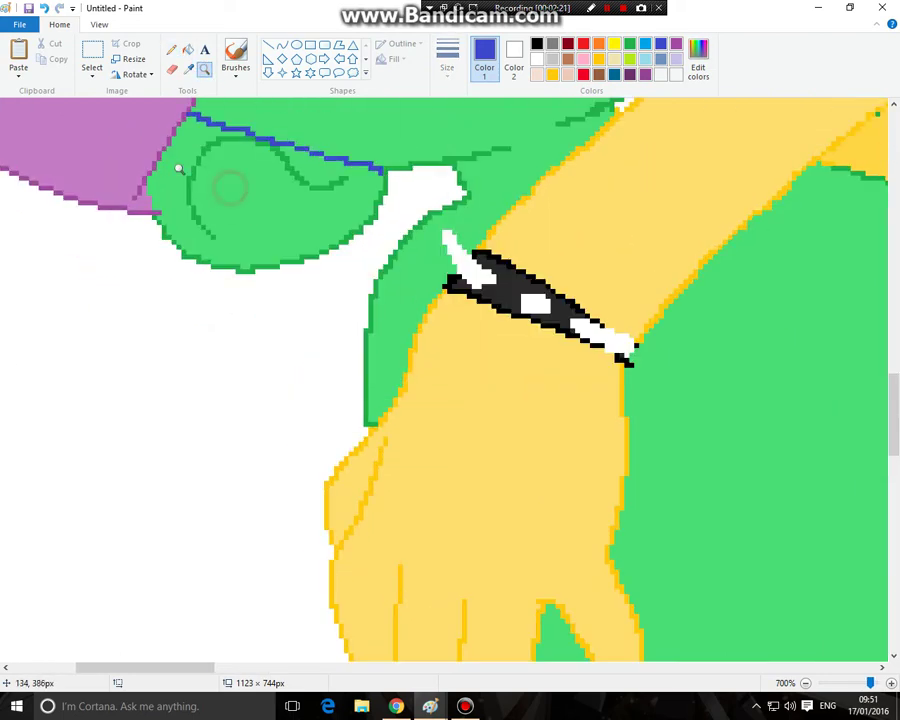
{"action": "left_click", "coordinate": [190, 71]}
{"action": "left_click", "coordinate": [128, 278]}
{"action": "mouse_move", "coordinate": [155, 219]}
{"action": "left_mouse_down"}
{"action": "mouse_move", "coordinate": [179, 245]}
{"action": "mouse_move", "coordinate": [169, 242]}
{"action": "mouse_move", "coordinate": [201, 249]}
{"action": "mouse_move", "coordinate": [186, 274]}
{"action": "mouse_move", "coordinate": [340, 228]}
{"action": "left_mouse_up"}
{"action": "left_click", "coordinate": [172, 68]}
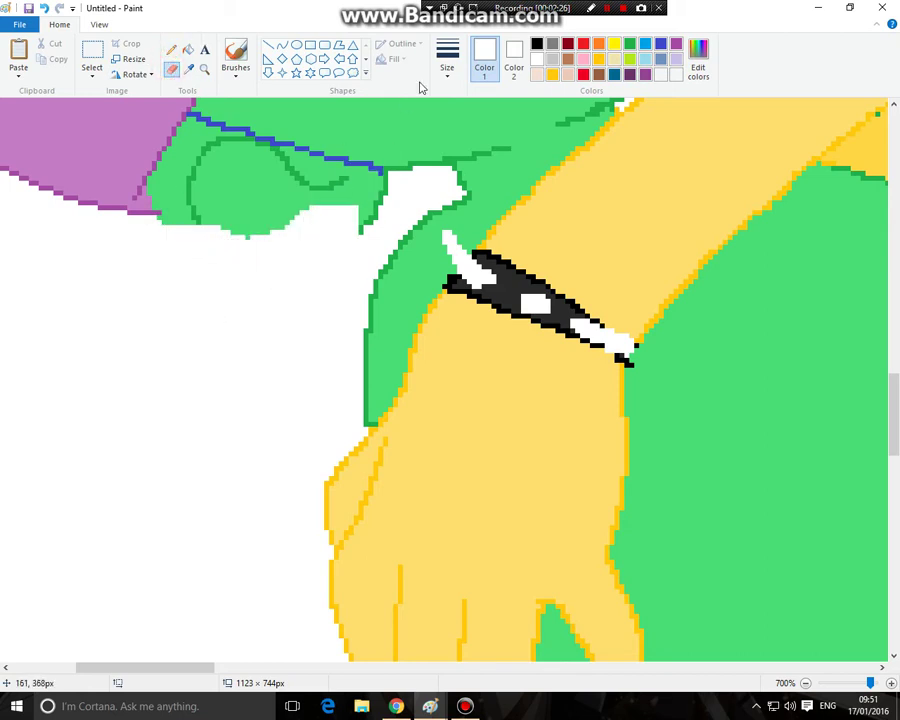
{"action": "left_click", "coordinate": [446, 66]}
{"action": "left_click", "coordinate": [448, 96]}
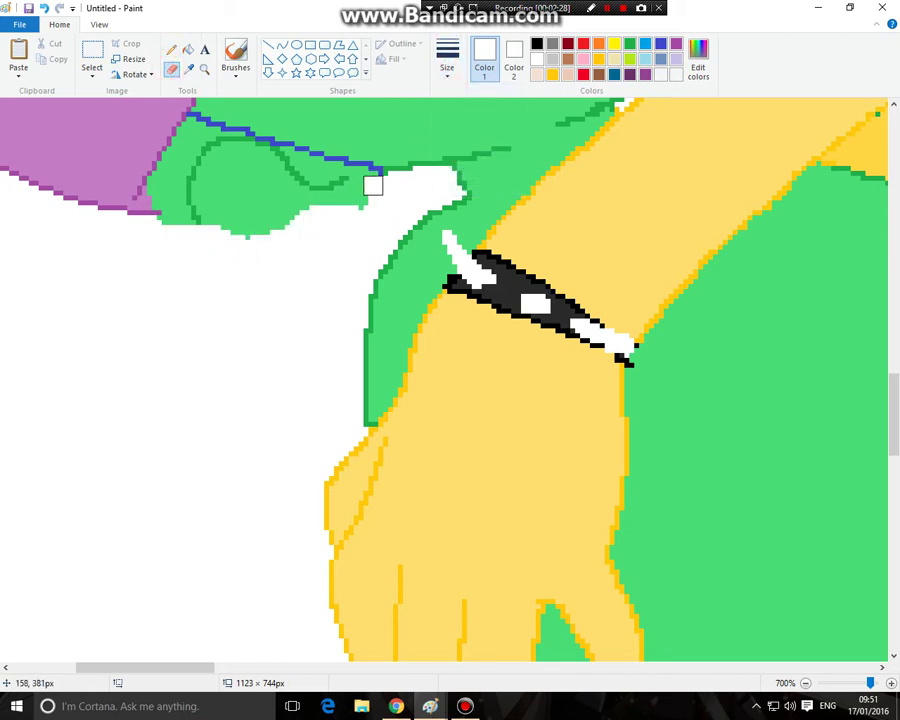
{"action": "mouse_move", "coordinate": [372, 185]}
{"action": "left_mouse_down"}
{"action": "mouse_move", "coordinate": [221, 146]}
{"action": "mouse_move", "coordinate": [186, 126]}
{"action": "mouse_move", "coordinate": [240, 146]}
{"action": "mouse_move", "coordinate": [191, 180]}
{"action": "mouse_move", "coordinate": [191, 225]}
{"action": "mouse_move", "coordinate": [166, 230]}
{"action": "mouse_move", "coordinate": [161, 181]}
{"action": "mouse_move", "coordinate": [181, 146]}
{"action": "mouse_move", "coordinate": [151, 189]}
{"action": "mouse_move", "coordinate": [166, 205]}
{"action": "mouse_move", "coordinate": [299, 235]}
{"action": "mouse_move", "coordinate": [294, 215]}
{"action": "mouse_move", "coordinate": [348, 205]}
{"action": "mouse_move", "coordinate": [294, 189]}
{"action": "mouse_move", "coordinate": [259, 195]}
{"action": "mouse_move", "coordinate": [289, 189]}
{"action": "mouse_move", "coordinate": [275, 176]}
{"action": "mouse_move", "coordinate": [210, 180]}
{"action": "left_mouse_up"}
{"action": "mouse_move", "coordinate": [181, 230]}
{"action": "left_mouse_down"}
{"action": "mouse_move", "coordinate": [240, 156]}
{"action": "mouse_move", "coordinate": [193, 148]}
{"action": "left_mouse_up"}
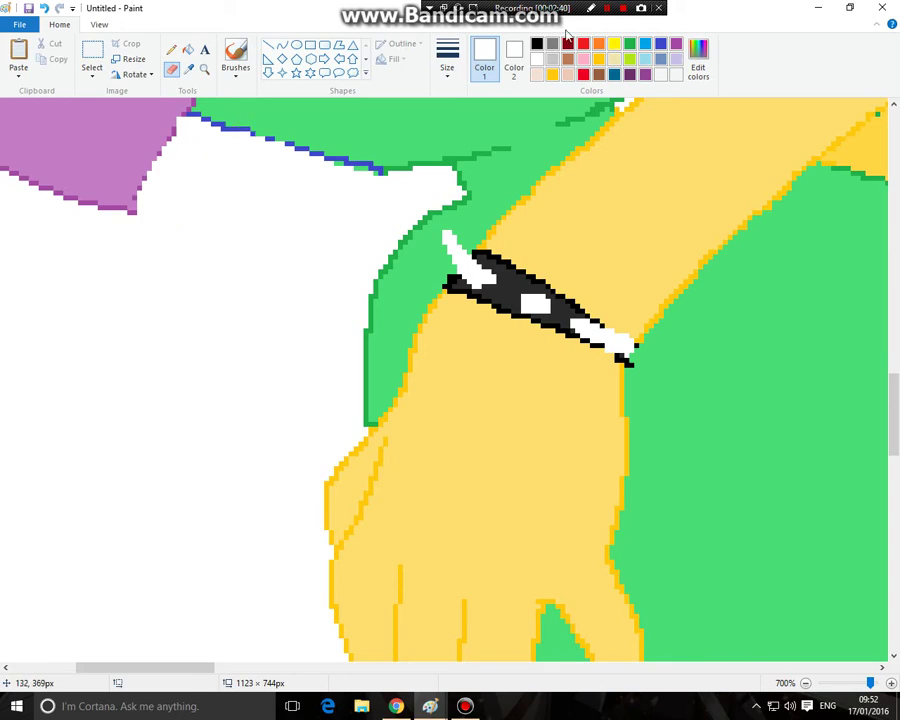
Sample the dark green of the chin outline and recolour the indigo jaw line with it
{"action": "left_click", "coordinate": [661, 44]}
{"action": "left_click", "coordinate": [517, 63]}
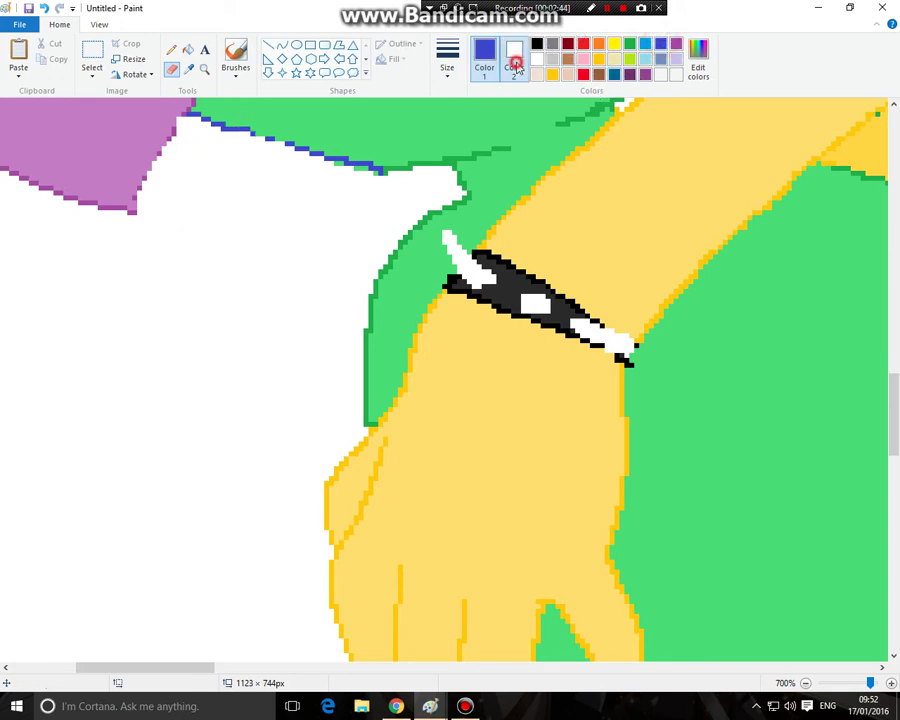
{"action": "left_click", "coordinate": [187, 69]}
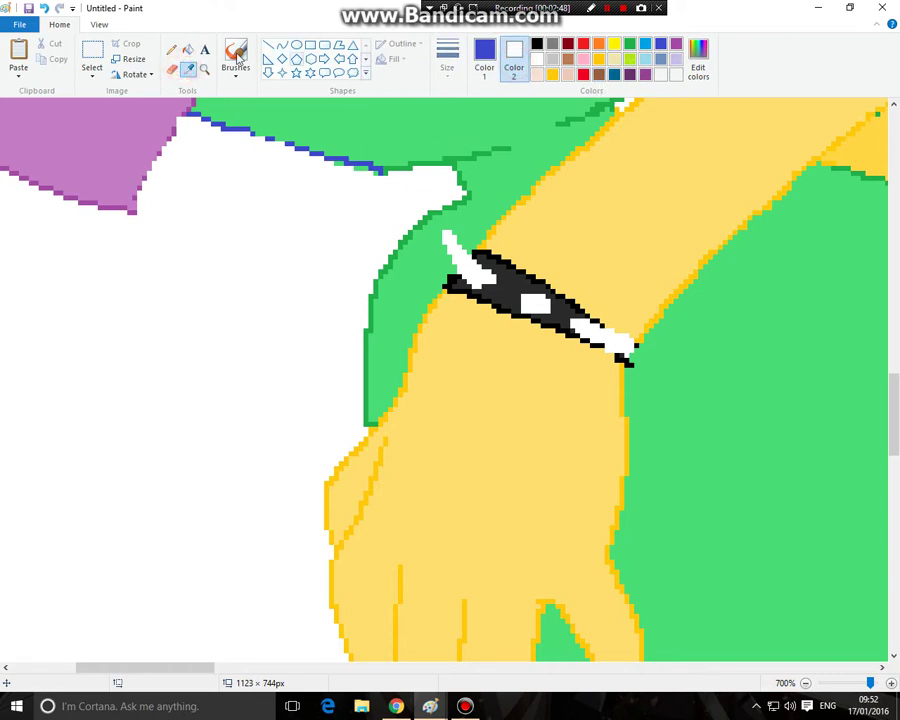
{"action": "left_click", "coordinate": [485, 52]}
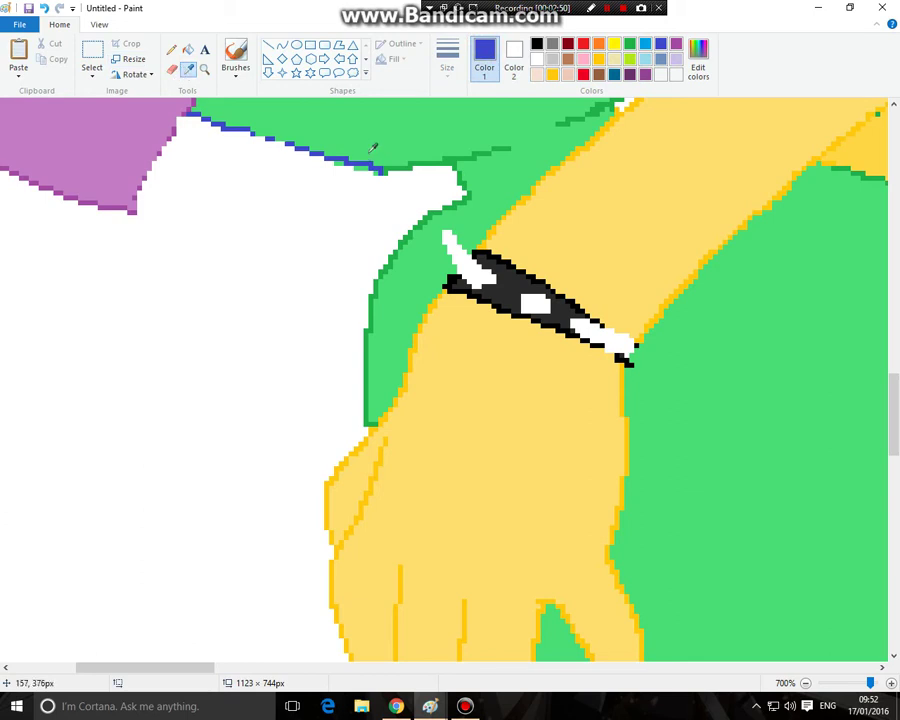
{"action": "left_click", "coordinate": [409, 163]}
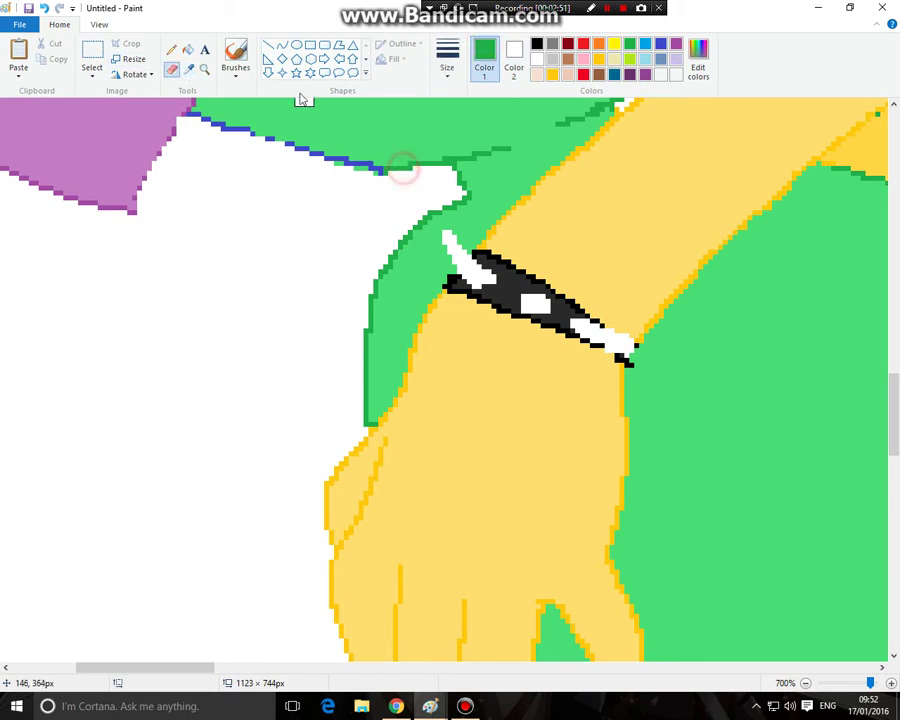
{"action": "left_click", "coordinate": [172, 48]}
{"action": "left_click", "coordinate": [386, 170]}
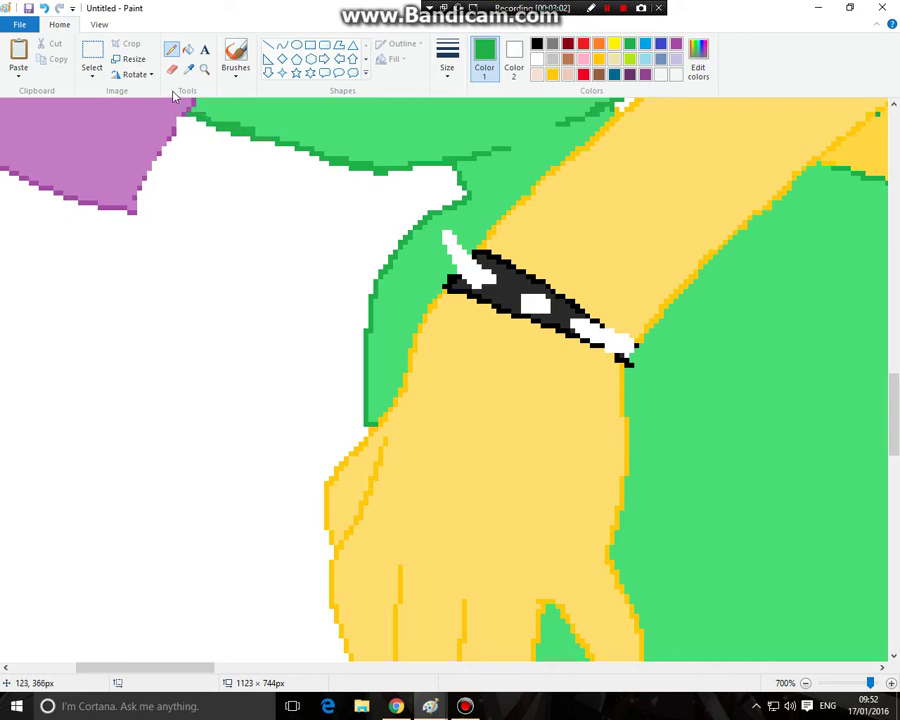
View the whole drawing to examine the green character's reshaped jaw beside the reference pictures
{"action": "left_click", "coordinate": [204, 69]}
{"action": "right_click", "coordinate": [253, 134]}
{"action": "right_click", "coordinate": [253, 134]}
{"action": "right_click", "coordinate": [229, 142]}
{"action": "right_click", "coordinate": [205, 151]}
{"action": "right_click", "coordinate": [204, 150]}
{"action": "right_click", "coordinate": [201, 149]}
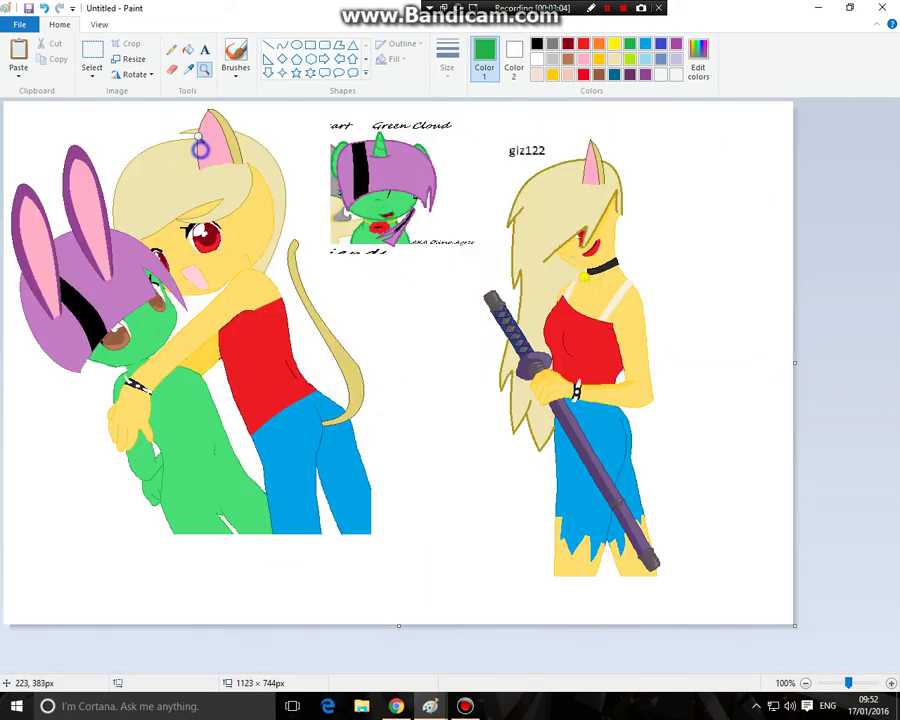
{"action": "right_click", "coordinate": [194, 139]}
{"action": "left_click", "coordinate": [193, 138]}
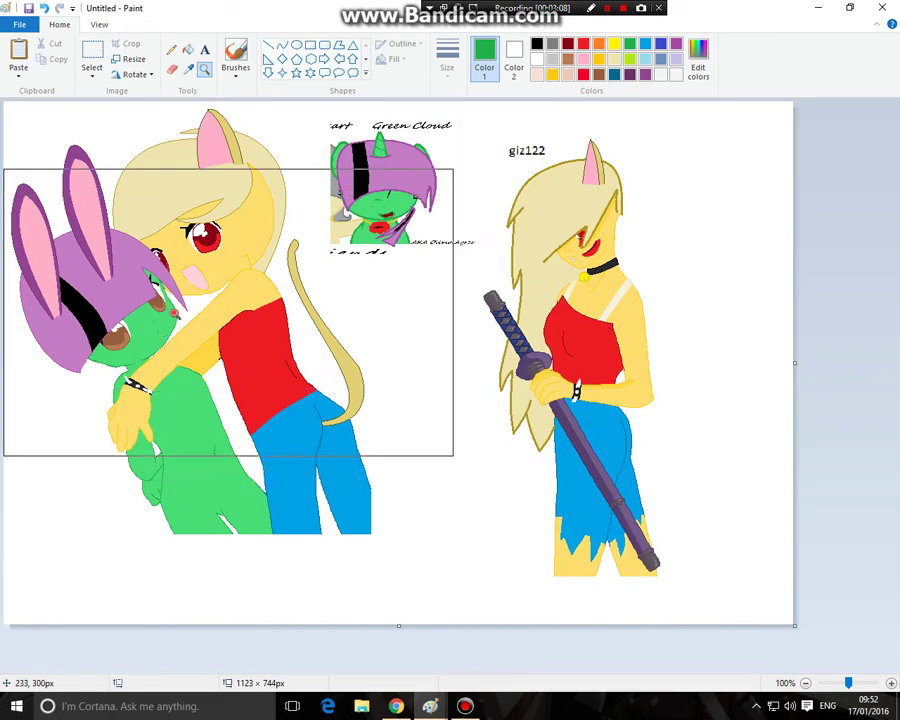
Add the dark green outline colour to the custom colours of the palette
{"action": "left_click", "coordinate": [170, 313]}
{"action": "left_click", "coordinate": [296, 300]}
{"action": "scroll", "coordinate": [216, 394], "scroll_direction": "down", "scroll_amount": 4}
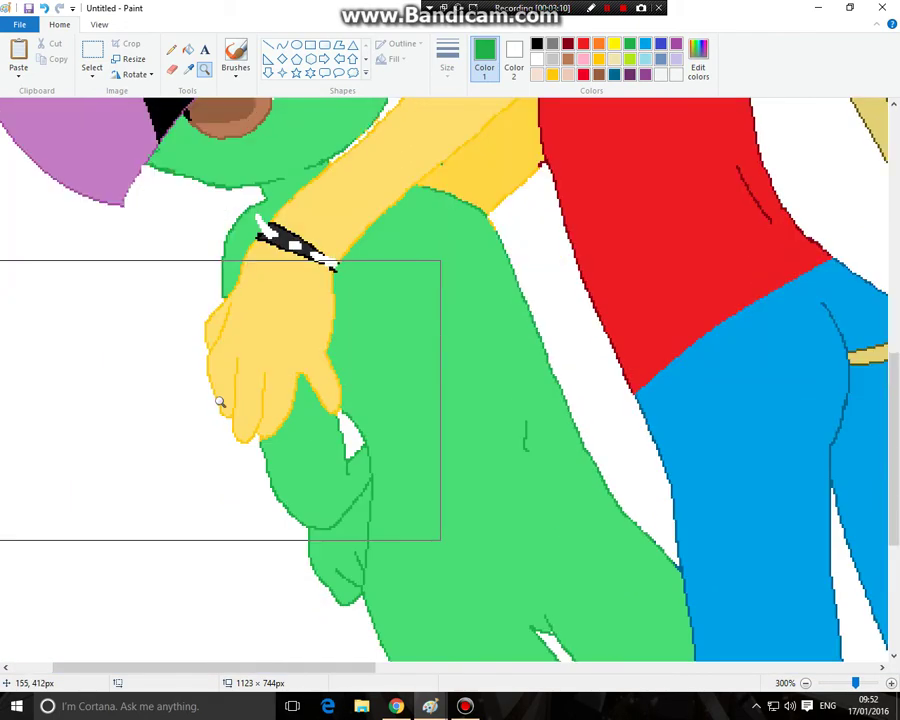
{"action": "scroll", "coordinate": [224, 390], "scroll_direction": "up", "scroll_amount": 1}
{"action": "scroll", "coordinate": [222, 383], "scroll_direction": "up", "scroll_amount": 1}
{"action": "left_click", "coordinate": [272, 398]}
{"action": "left_click", "coordinate": [255, 424]}
{"action": "left_click", "coordinate": [260, 342]}
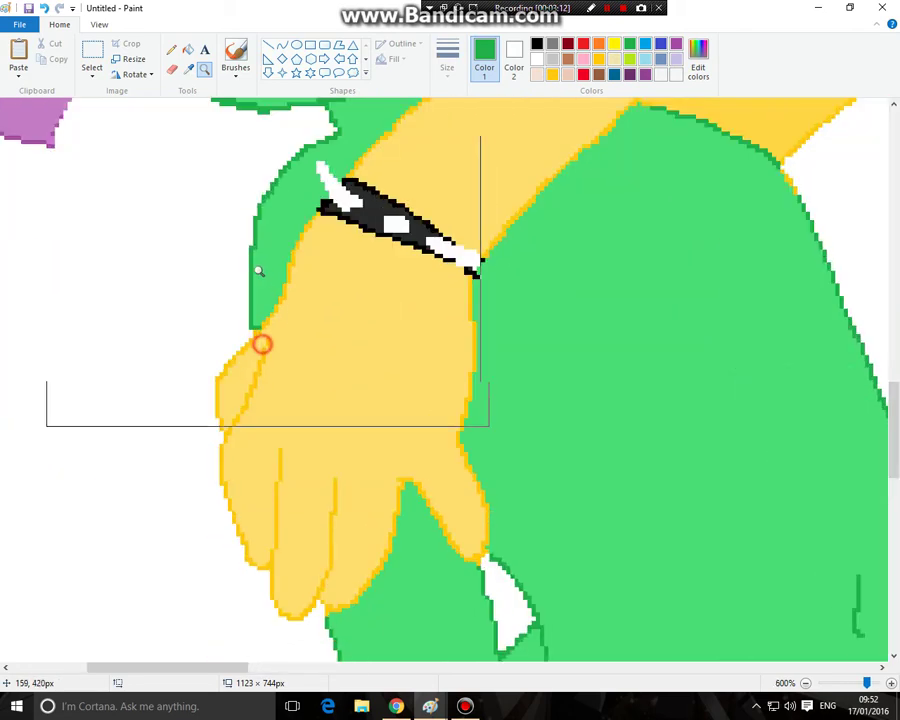
{"action": "left_click", "coordinate": [274, 205]}
{"action": "left_click", "coordinate": [278, 247]}
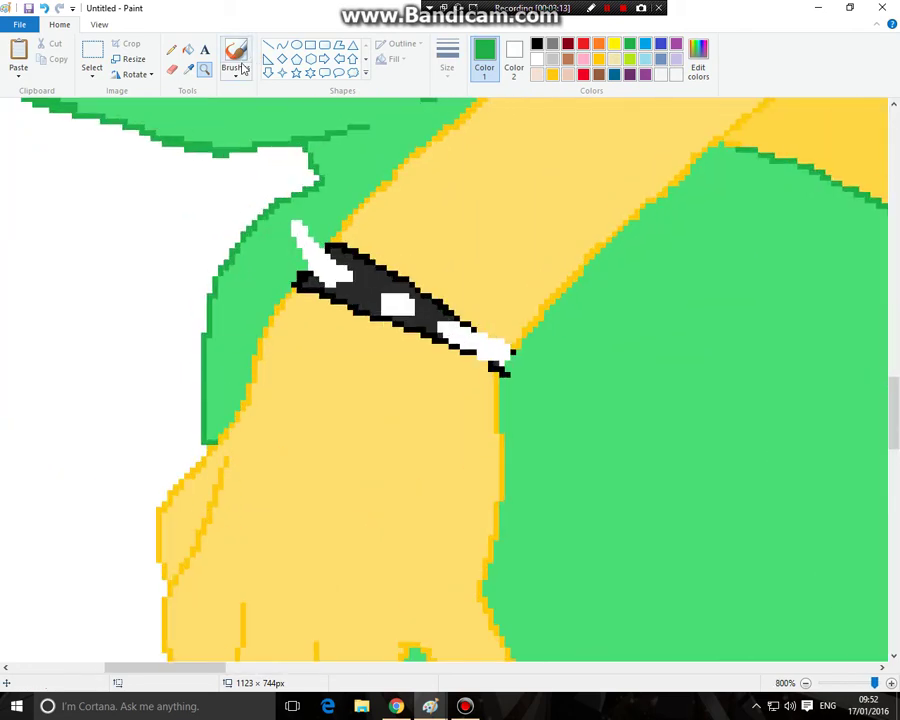
{"action": "left_click", "coordinate": [188, 68]}
{"action": "left_click", "coordinate": [171, 49]}
{"action": "left_click", "coordinate": [698, 68]}
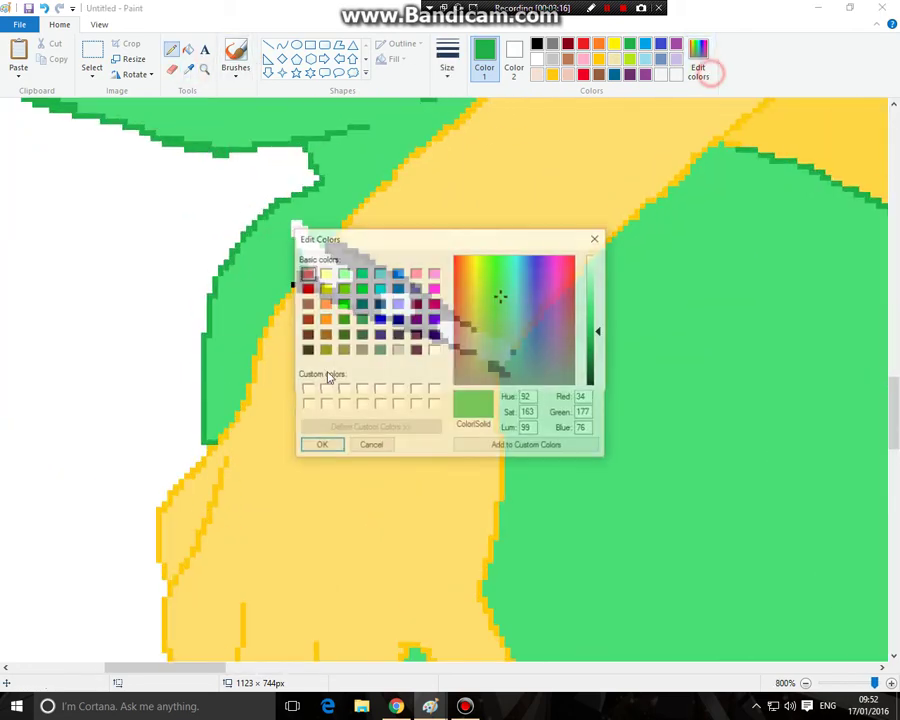
{"action": "left_click", "coordinate": [320, 444]}
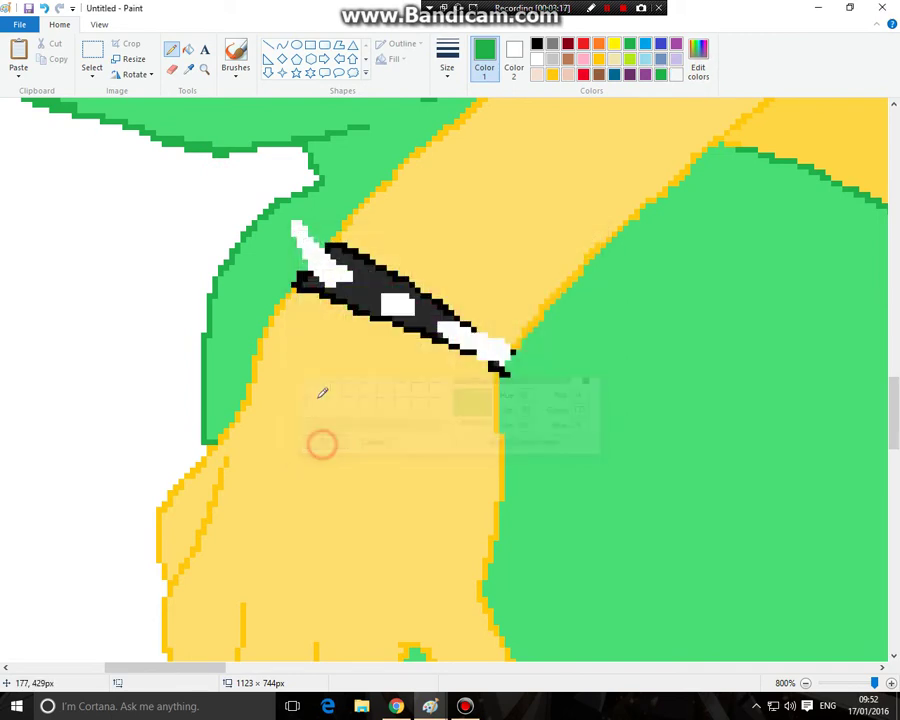
Set the secondary colour to indigo and recolour the green outlines of the neck, braceleted-hand side and top of the other shoulder with the Eraser
{"action": "left_click", "coordinate": [514, 62]}
{"action": "left_click", "coordinate": [660, 44]}
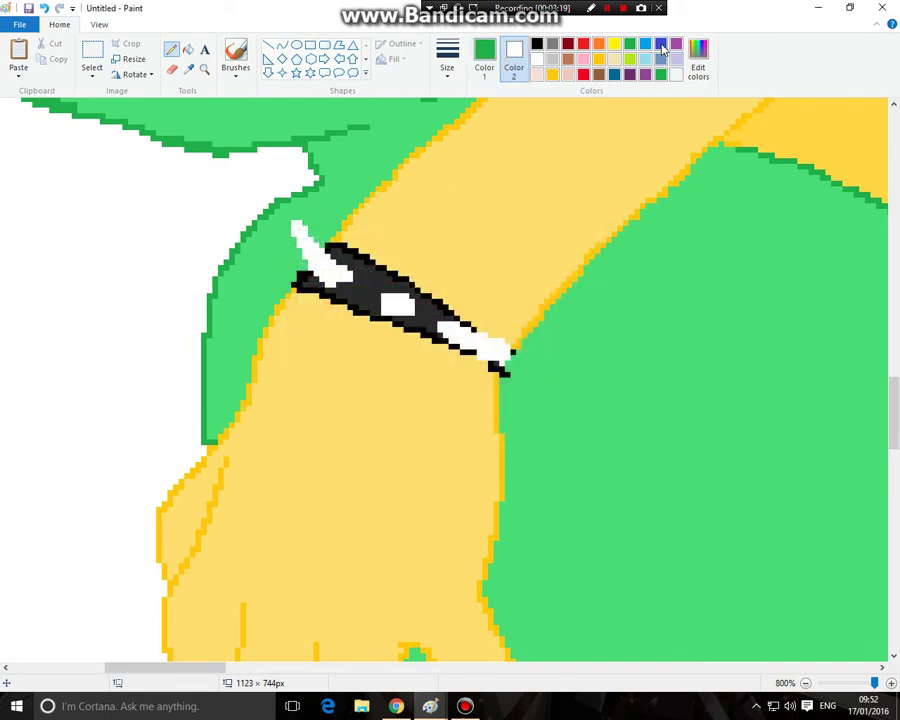
{"action": "left_click", "coordinate": [175, 73]}
{"action": "mouse_move", "coordinate": [311, 168]}
{"action": "left_mouse_down"}
{"action": "mouse_move", "coordinate": [246, 231]}
{"action": "mouse_move", "coordinate": [217, 287]}
{"action": "mouse_move", "coordinate": [217, 444]}
{"action": "left_mouse_up"}
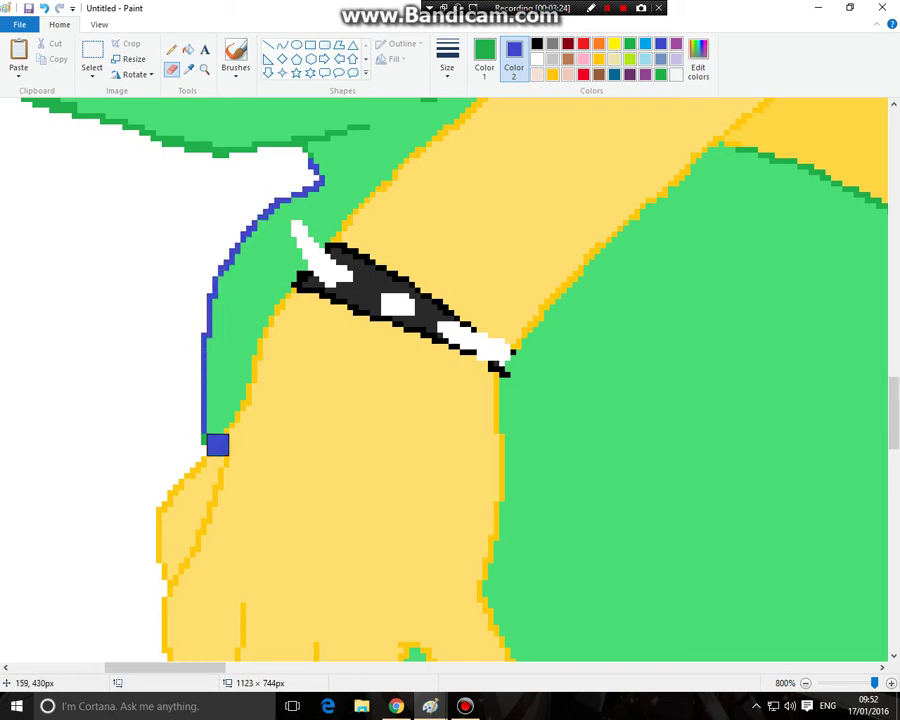
{"action": "scroll", "coordinate": [564, 374], "scroll_direction": "up", "scroll_amount": 3}
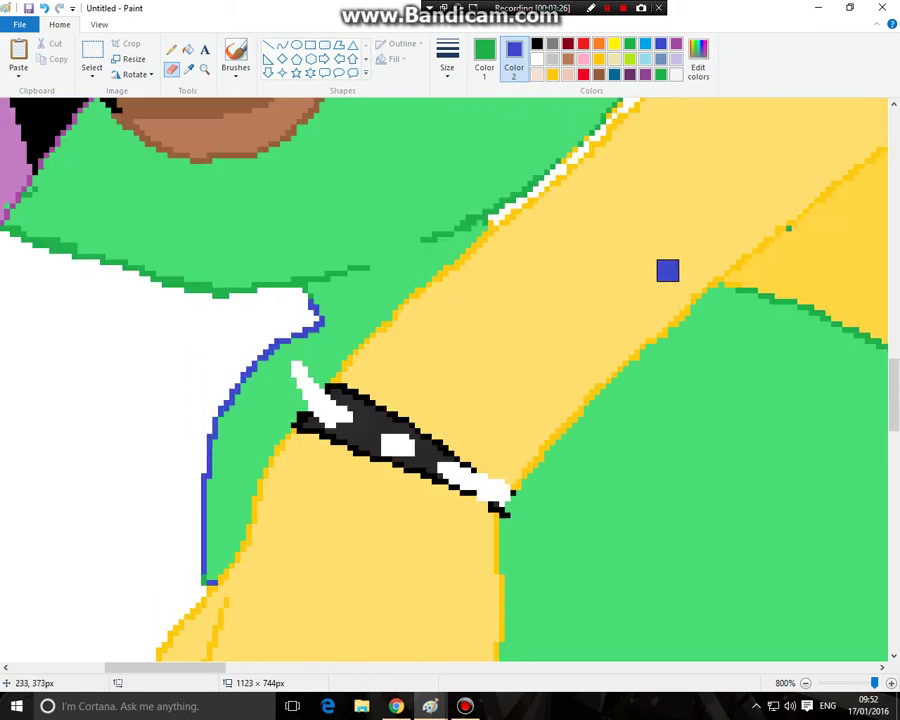
{"action": "left_click_drag", "start_coordinate": [735, 289], "coordinate": [830, 318]}
With the largest Eraser size, recolour the outer torso outline down to the waist, the belly mark and the inner-arm edge indigo
{"action": "left_click", "coordinate": [447, 60]}
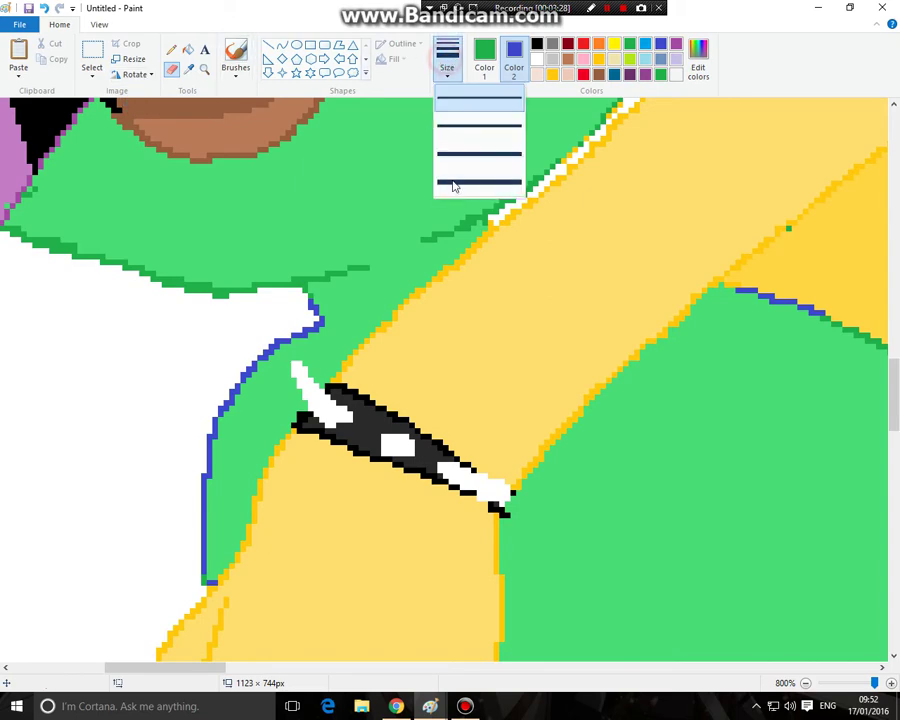
{"action": "left_click", "coordinate": [453, 185]}
{"action": "left_click", "coordinate": [204, 72]}
{"action": "right_click", "coordinate": [271, 219]}
{"action": "right_click", "coordinate": [271, 241]}
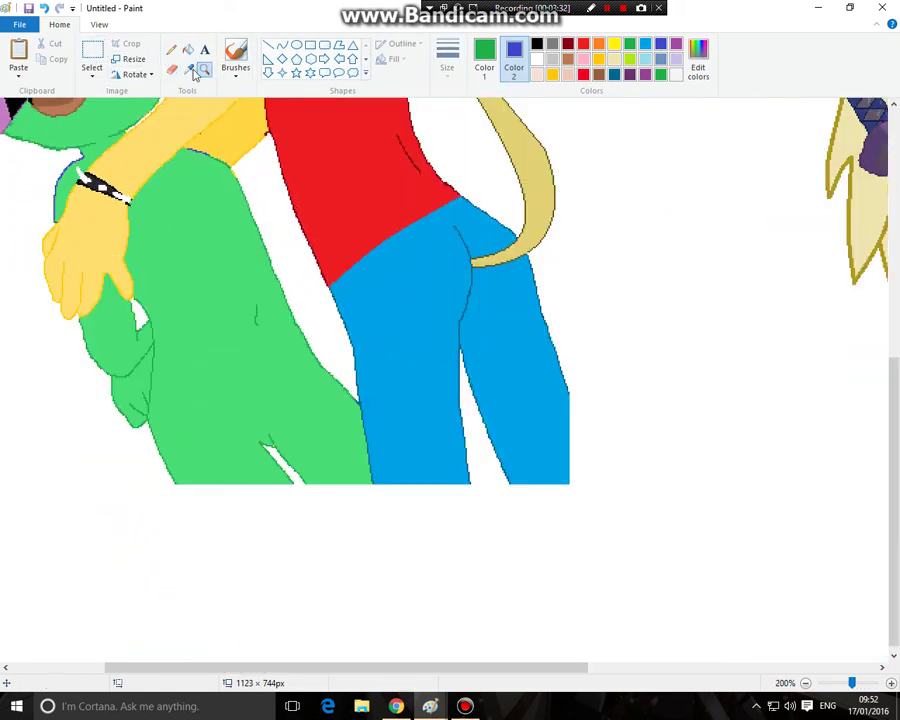
{"action": "left_click", "coordinate": [171, 68]}
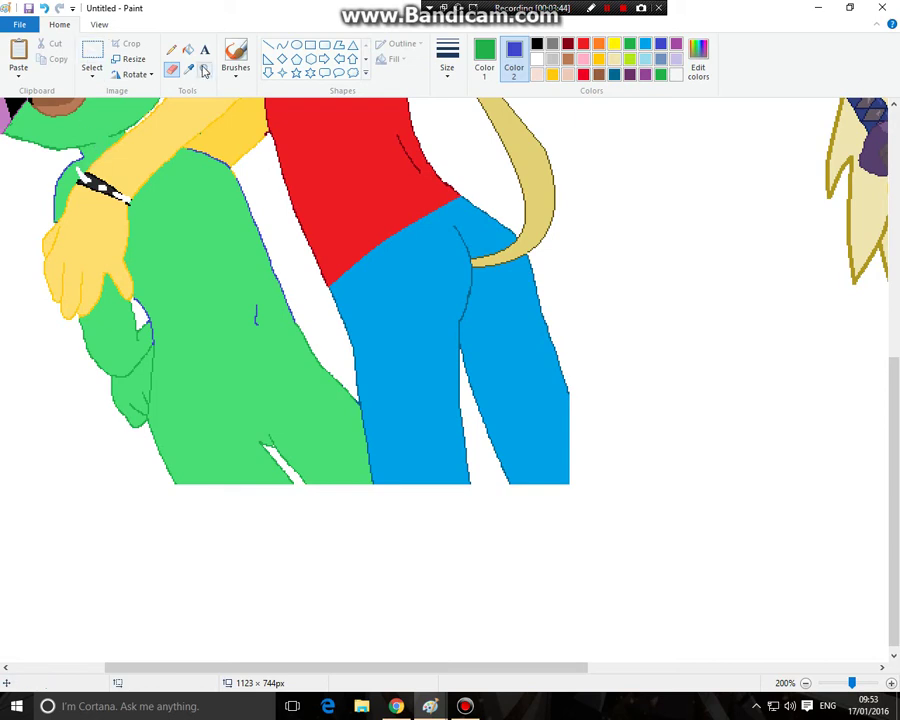
Reset the secondary colour to white and mix a lighter shade of indigo as the primary colour
{"action": "left_click", "coordinate": [536, 58]}
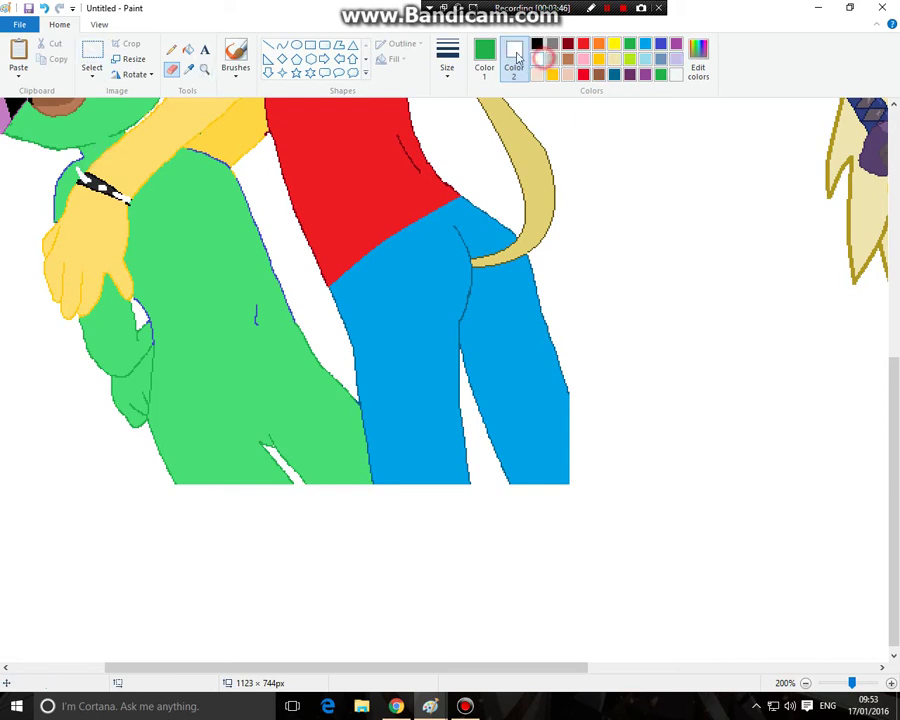
{"action": "left_click", "coordinate": [700, 68]}
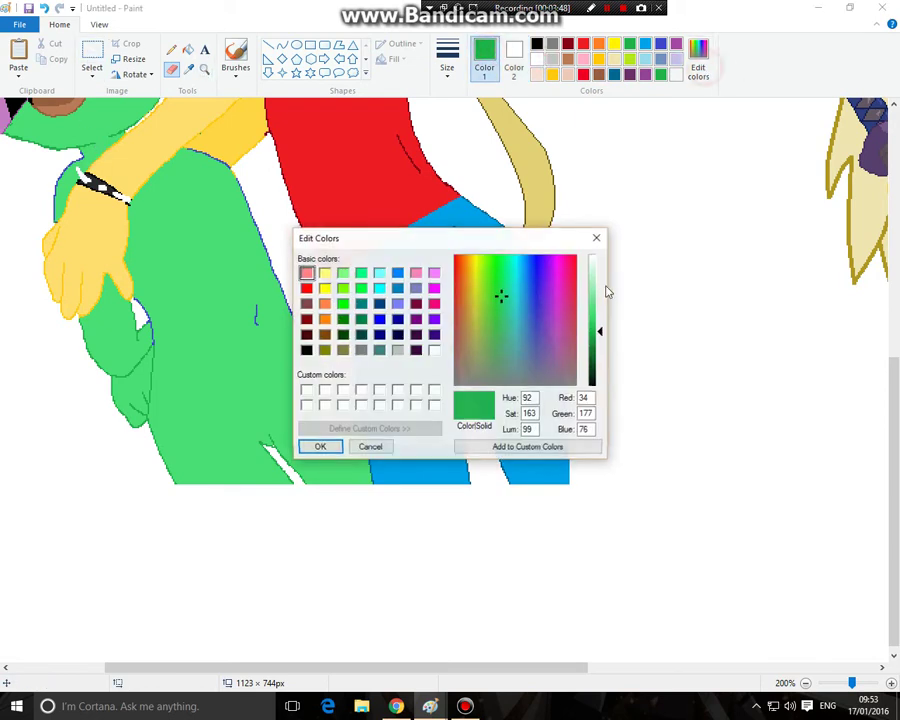
{"action": "left_click", "coordinate": [599, 236]}
{"action": "left_click", "coordinate": [662, 43]}
{"action": "left_click", "coordinate": [698, 60]}
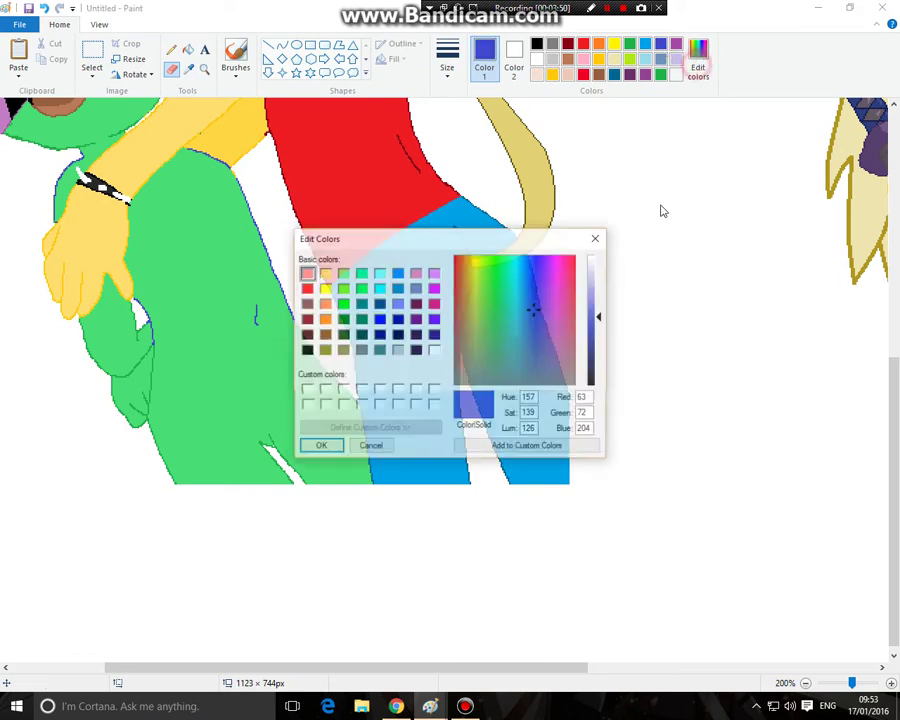
{"action": "left_click", "coordinate": [598, 291]}
{"action": "left_click", "coordinate": [321, 446]}
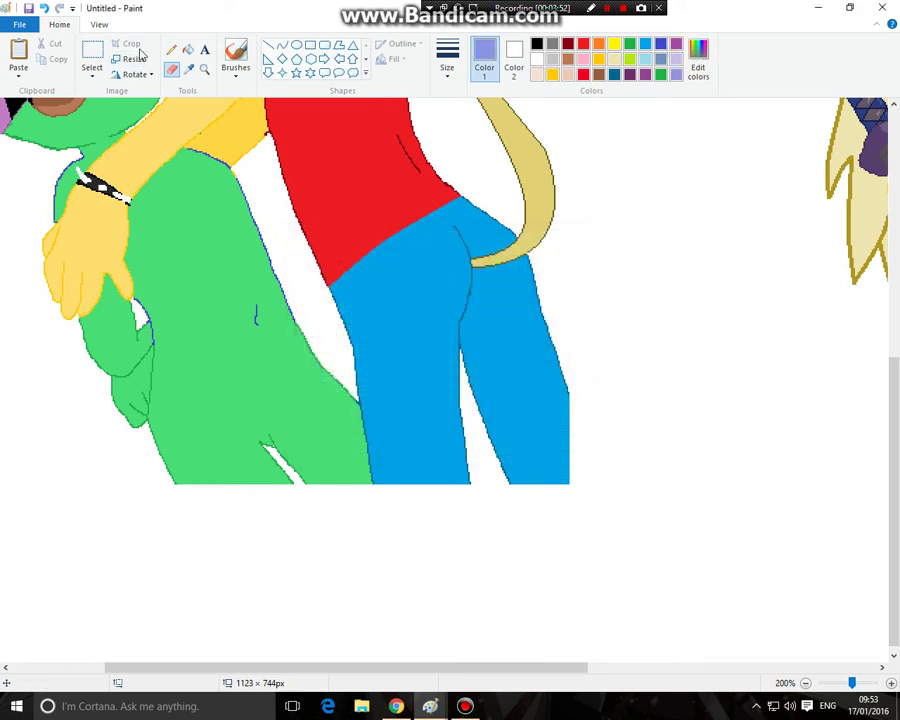
Draw a light indigo curve about 103 × 37 px across the green character's waist, bowed upward as the shirt's hem
{"action": "left_click", "coordinate": [321, 391]}
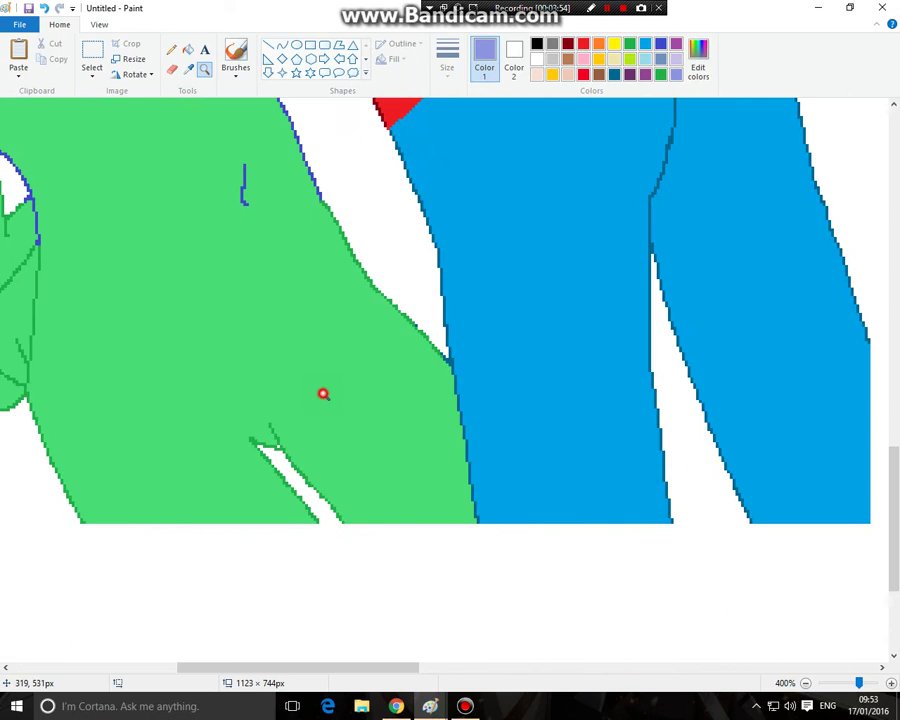
{"action": "left_click", "coordinate": [171, 51]}
{"action": "left_click", "coordinate": [284, 44]}
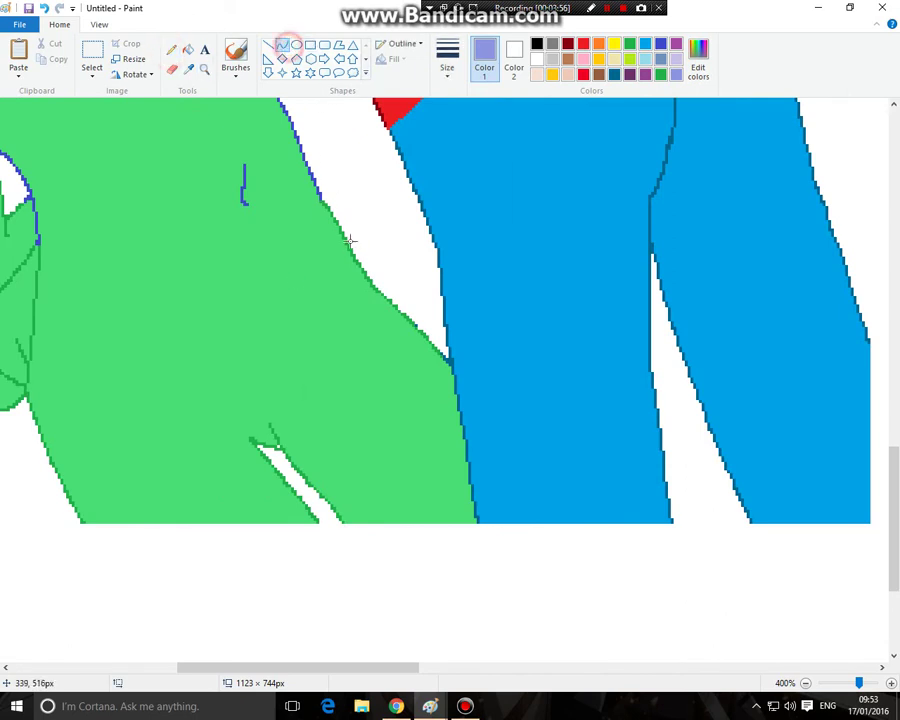
{"action": "left_click_drag", "start_coordinate": [322, 203], "coordinate": [58, 298]}
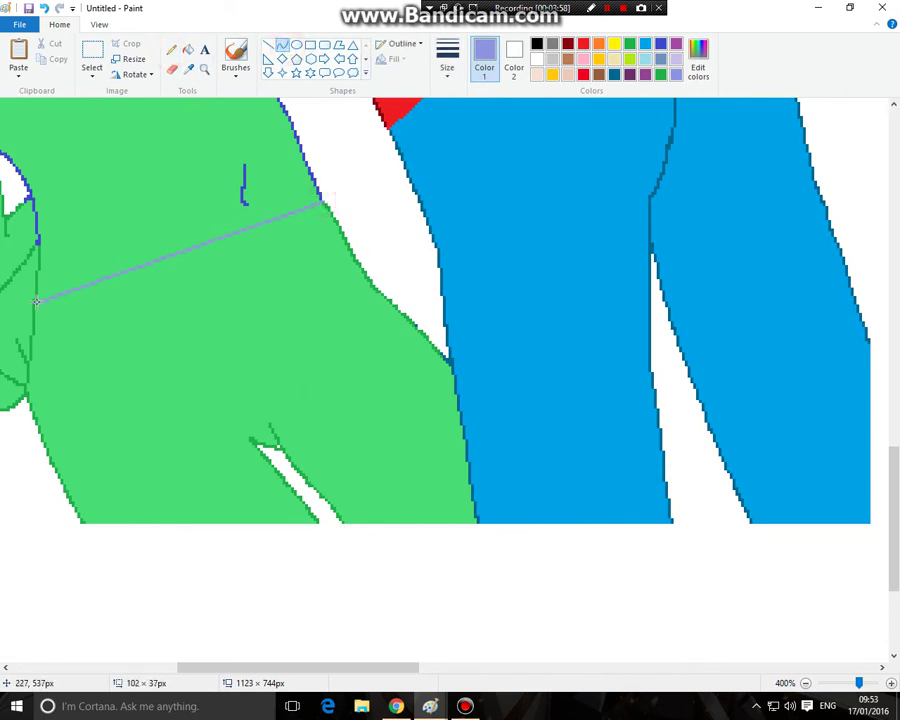
{"action": "mouse_move", "coordinate": [160, 245]}
{"action": "left_mouse_down"}
{"action": "mouse_move", "coordinate": [226, 206]}
{"action": "mouse_move", "coordinate": [152, 235]}
{"action": "left_mouse_up"}
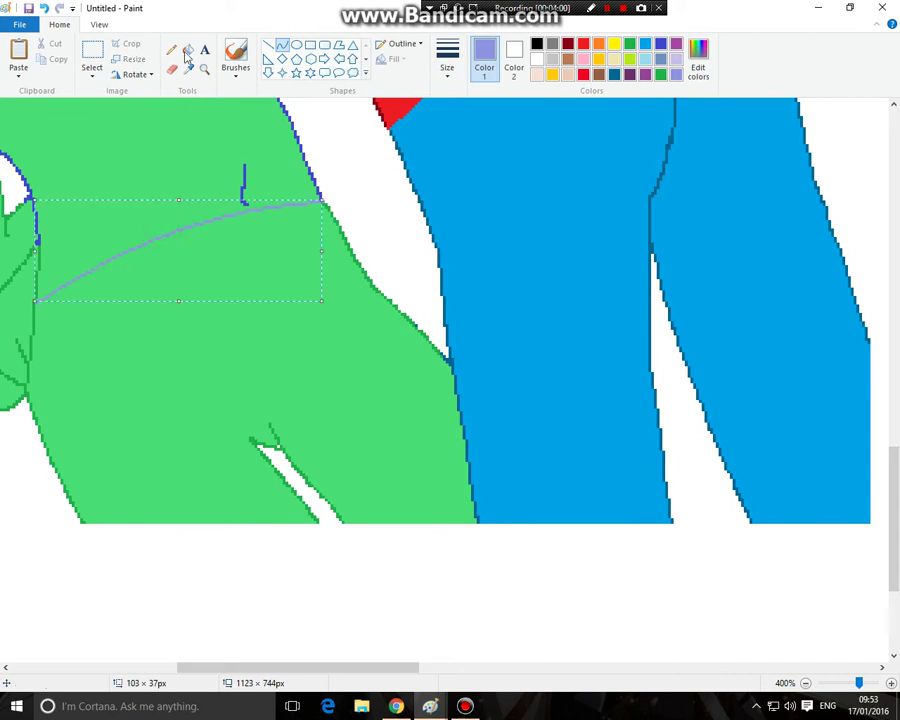
Fill the green character's torso above the curved hem with the light indigo primary colour
{"action": "left_click", "coordinate": [187, 51]}
{"action": "left_click", "coordinate": [108, 187]}
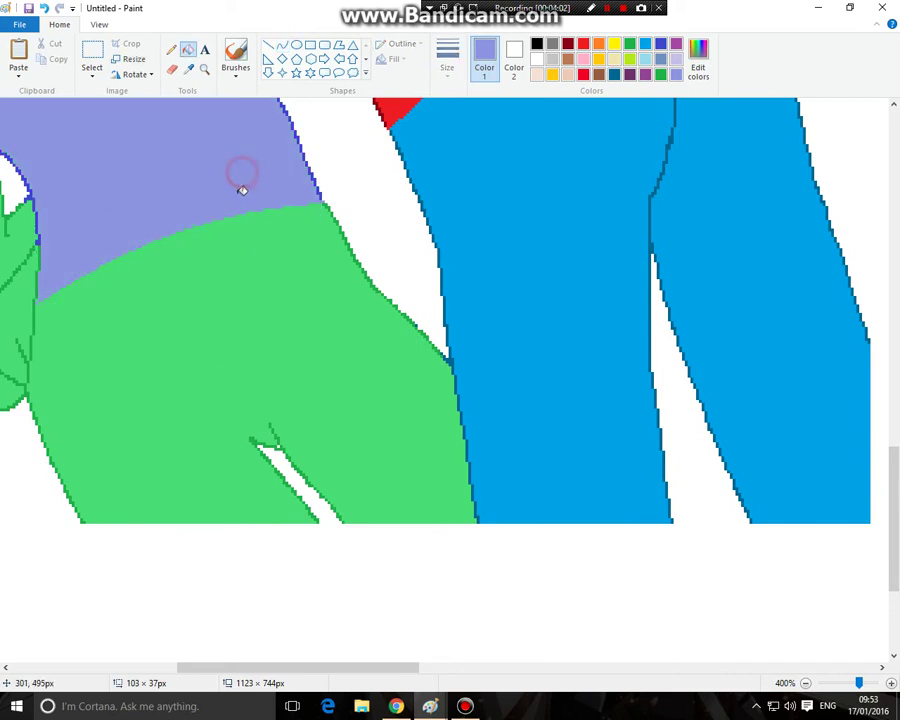
Close off the neck below the jaw with a light indigo pencil line and fill the shoulder beside the bracelet in light indigo
{"action": "left_click_drag", "start_coordinate": [325, 667], "coordinate": [238, 667]}
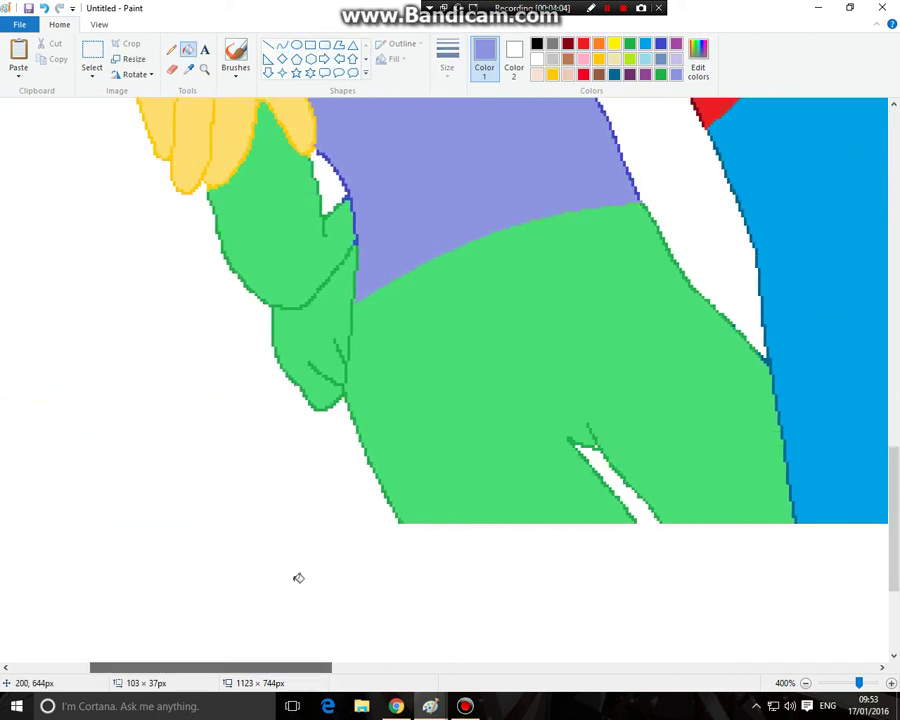
{"action": "scroll", "coordinate": [298, 577], "scroll_direction": "up", "scroll_amount": 4}
{"action": "scroll", "coordinate": [308, 565], "scroll_direction": "down", "scroll_amount": 1}
{"action": "left_click", "coordinate": [187, 357]}
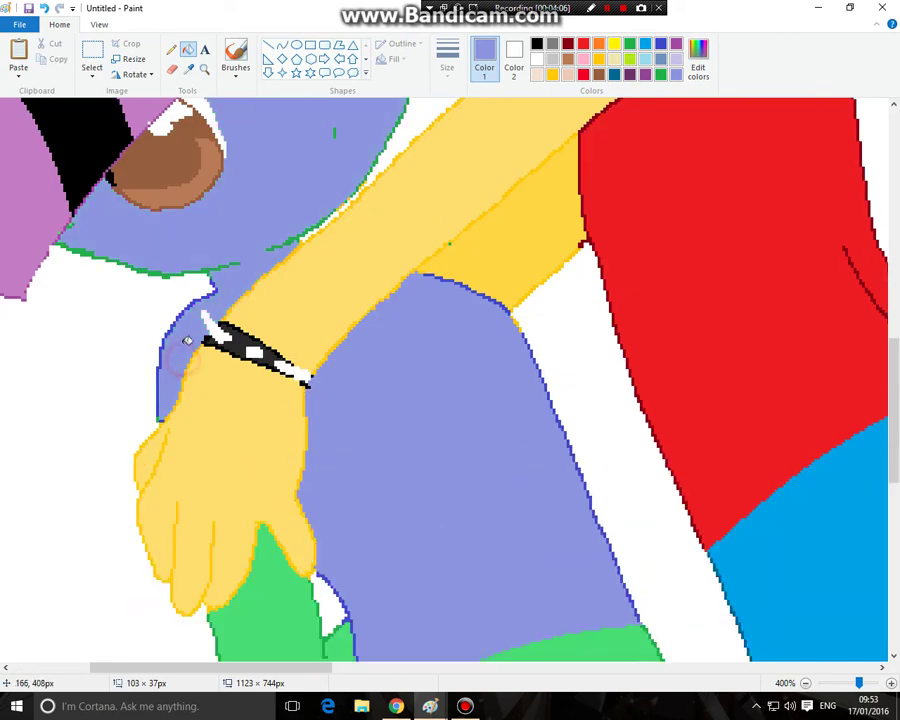
{"action": "left_click", "coordinate": [44, 8]}
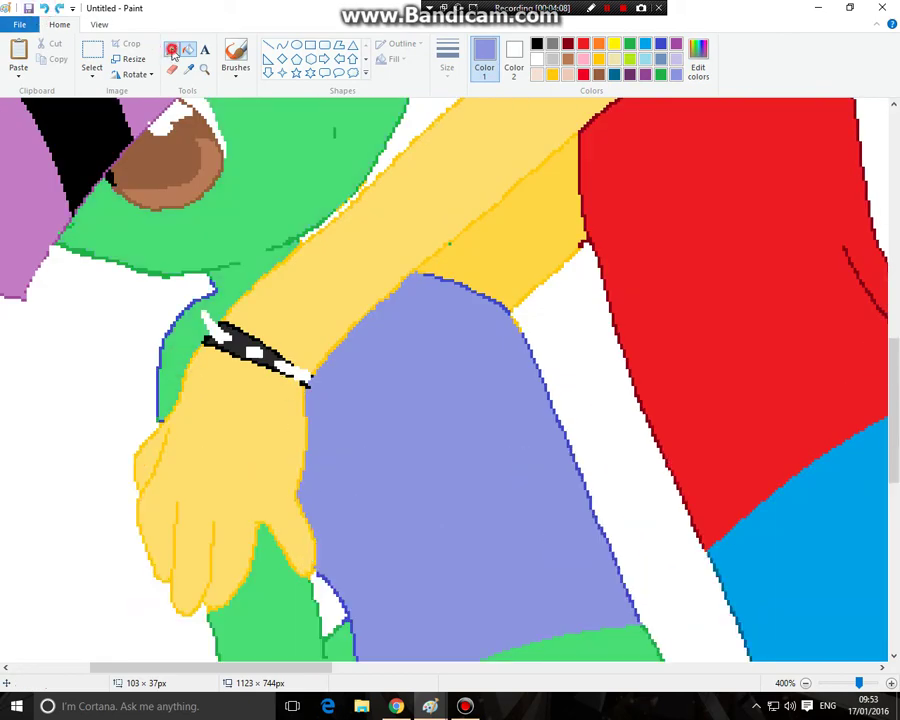
{"action": "left_click", "coordinate": [171, 50]}
{"action": "left_click_drag", "start_coordinate": [214, 279], "coordinate": [250, 263]}
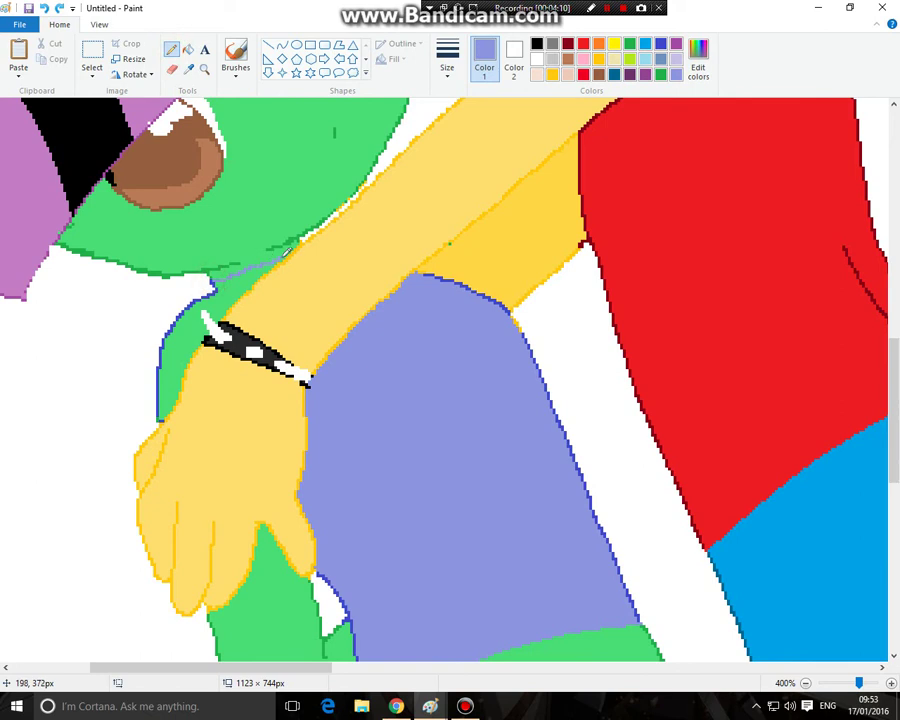
{"action": "left_click", "coordinate": [187, 50]}
{"action": "left_click", "coordinate": [174, 357]}
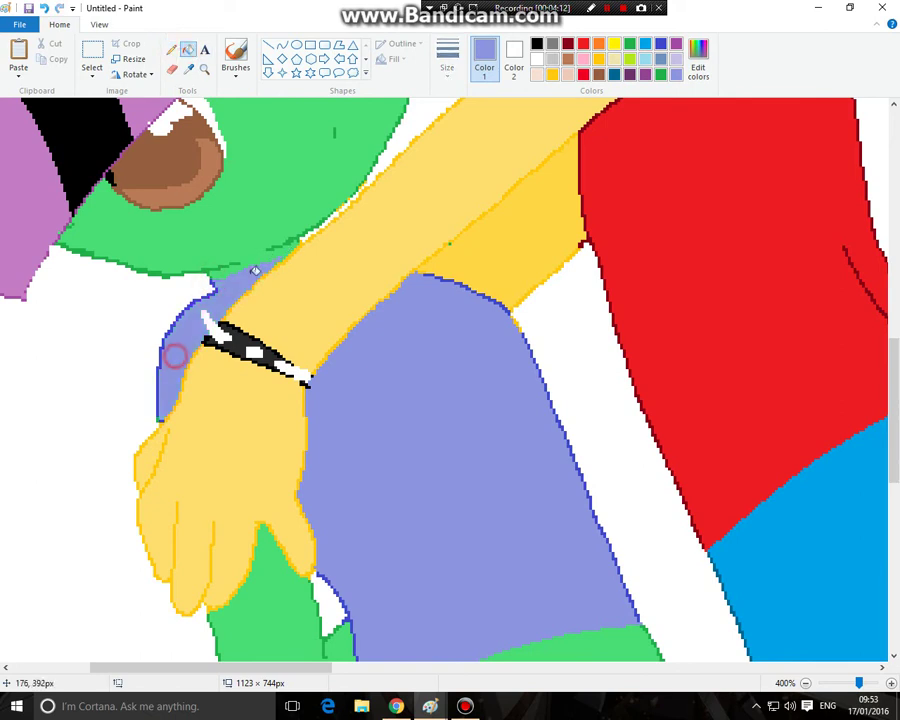
{"action": "left_click", "coordinate": [276, 259]}
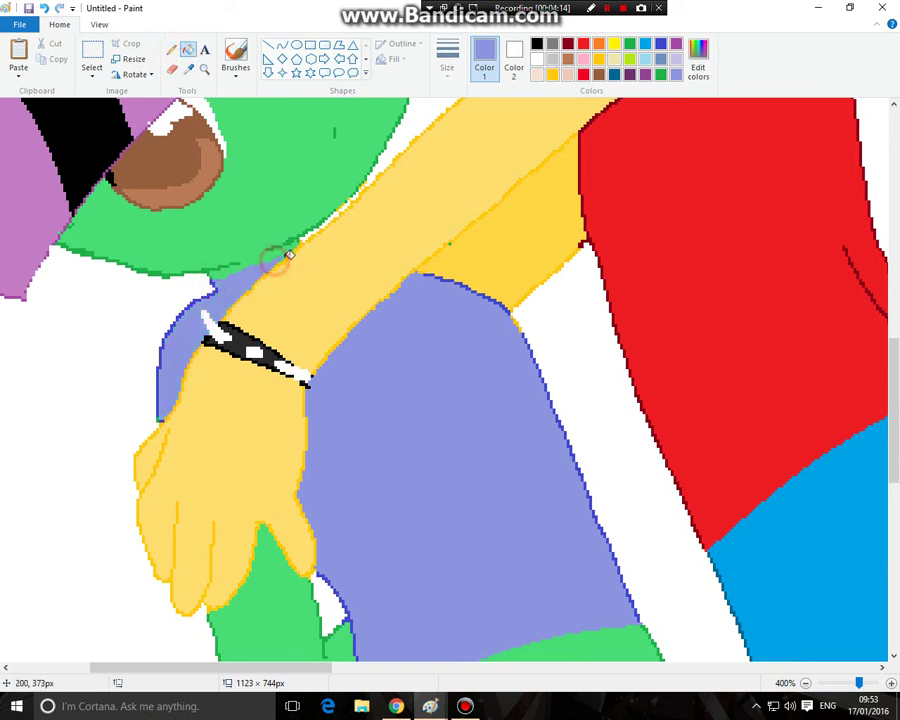
Set the primary colour to green and the secondary to indigo, and recolour the waist outline beside the hand down to the hem with the Eraser
{"action": "scroll", "coordinate": [347, 227], "scroll_direction": "down", "scroll_amount": 3}
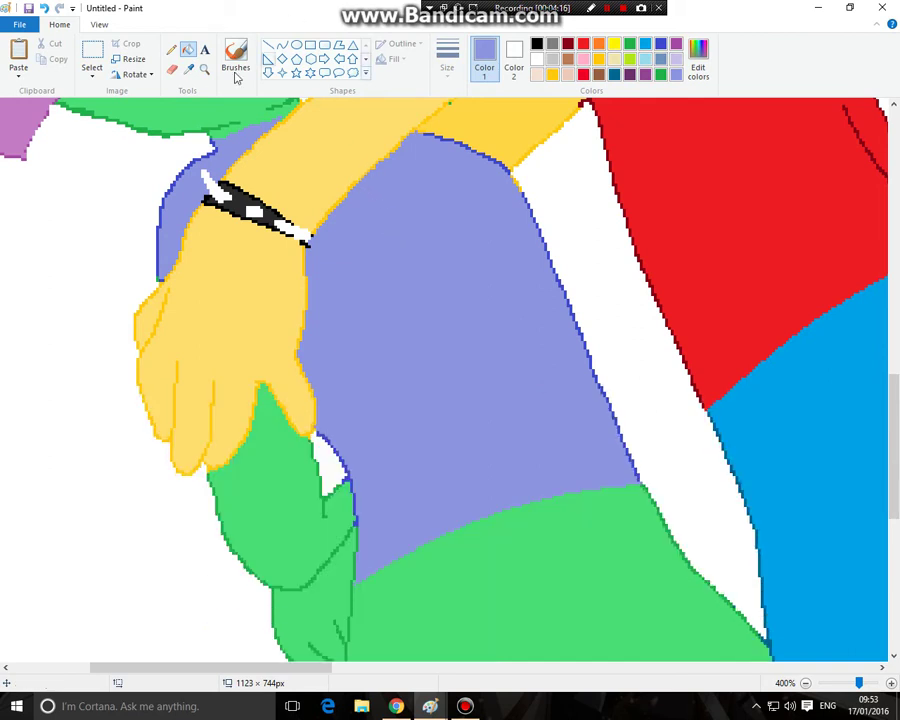
{"action": "left_click", "coordinate": [659, 44]}
{"action": "left_click", "coordinate": [516, 56]}
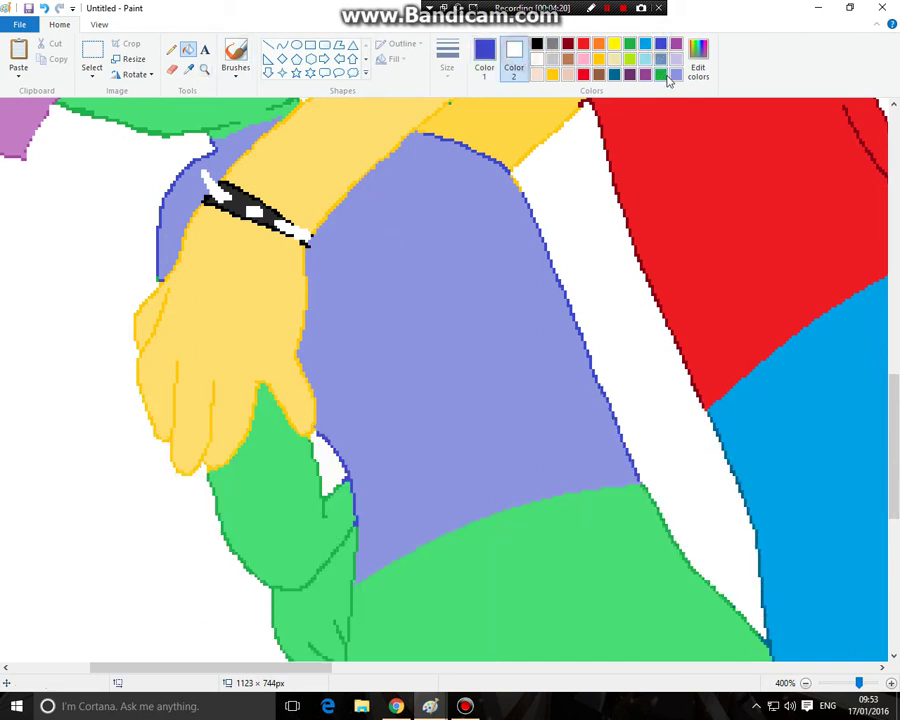
{"action": "left_click", "coordinate": [482, 58]}
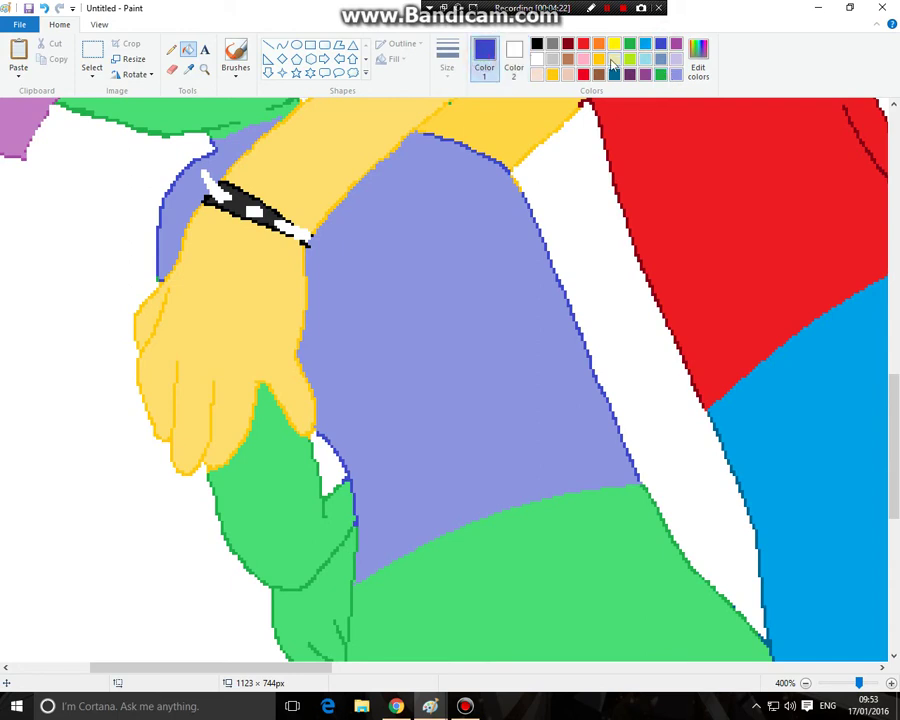
{"action": "left_click", "coordinate": [660, 75]}
{"action": "left_click", "coordinate": [514, 52]}
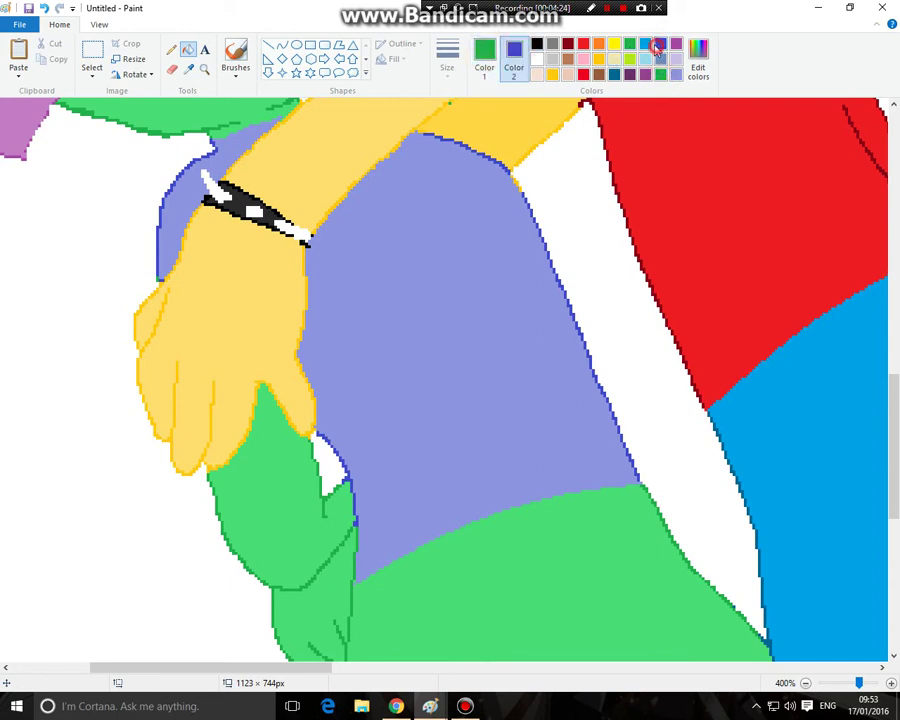
{"action": "left_click", "coordinate": [172, 69]}
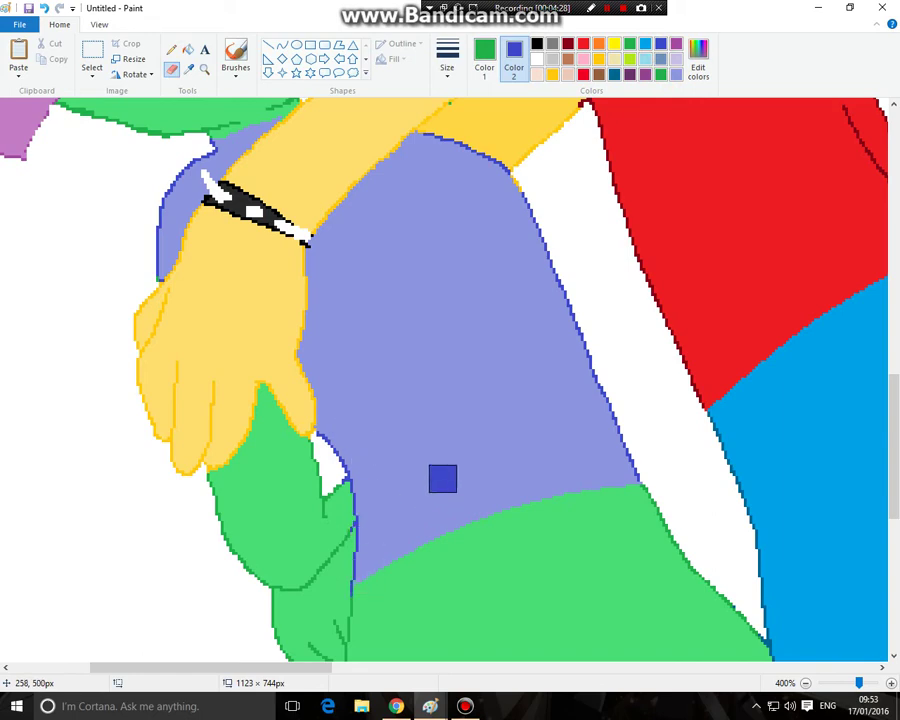
Set the secondary colour to dark red and recolour the green outlines of the hips, outer leg and gap between the legs with the Eraser
{"action": "scroll", "coordinate": [460, 460], "scroll_direction": "up", "scroll_amount": 2}
{"action": "scroll", "coordinate": [490, 440], "scroll_direction": "down", "scroll_amount": 3}
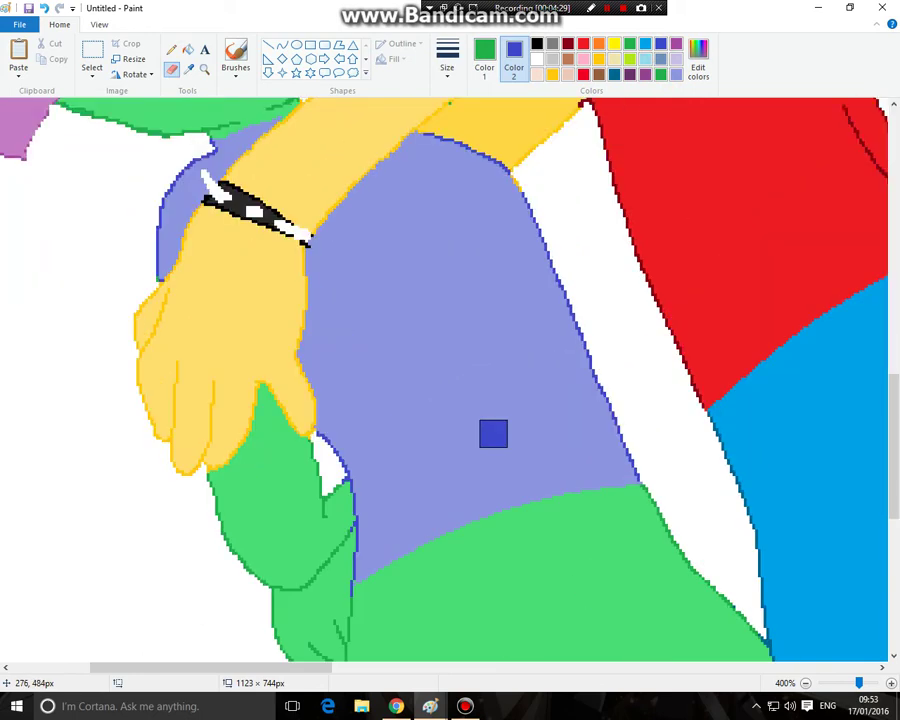
{"action": "scroll", "coordinate": [493, 433], "scroll_direction": "down", "scroll_amount": 4}
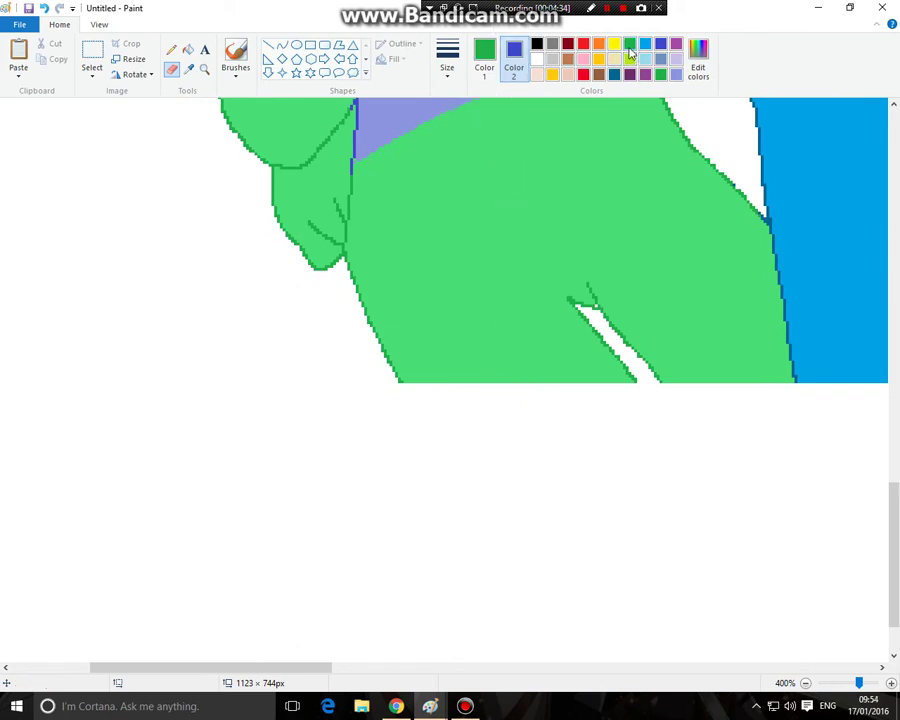
{"action": "left_click", "coordinate": [567, 44]}
{"action": "mouse_move", "coordinate": [354, 230]}
{"action": "left_mouse_down"}
{"action": "mouse_move", "coordinate": [361, 186]}
{"action": "mouse_move", "coordinate": [358, 279]}
{"action": "mouse_move", "coordinate": [358, 231]}
{"action": "mouse_move", "coordinate": [369, 327]}
{"action": "mouse_move", "coordinate": [425, 395]}
{"action": "left_mouse_up"}
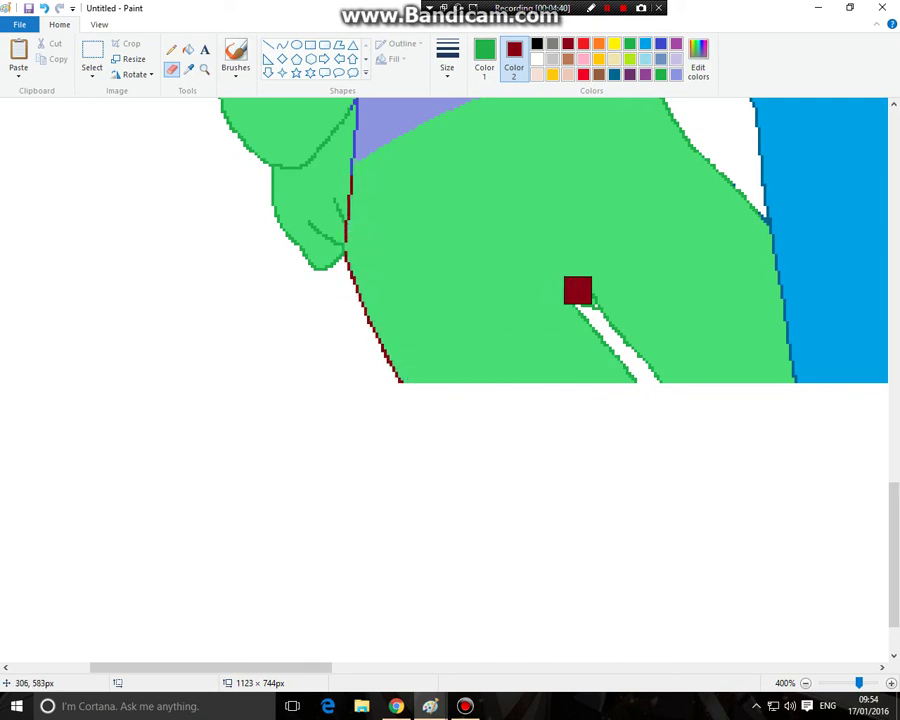
{"action": "mouse_move", "coordinate": [577, 289]}
{"action": "left_mouse_down"}
{"action": "mouse_move", "coordinate": [645, 315]}
{"action": "mouse_move", "coordinate": [566, 352]}
{"action": "mouse_move", "coordinate": [634, 377]}
{"action": "left_mouse_up"}
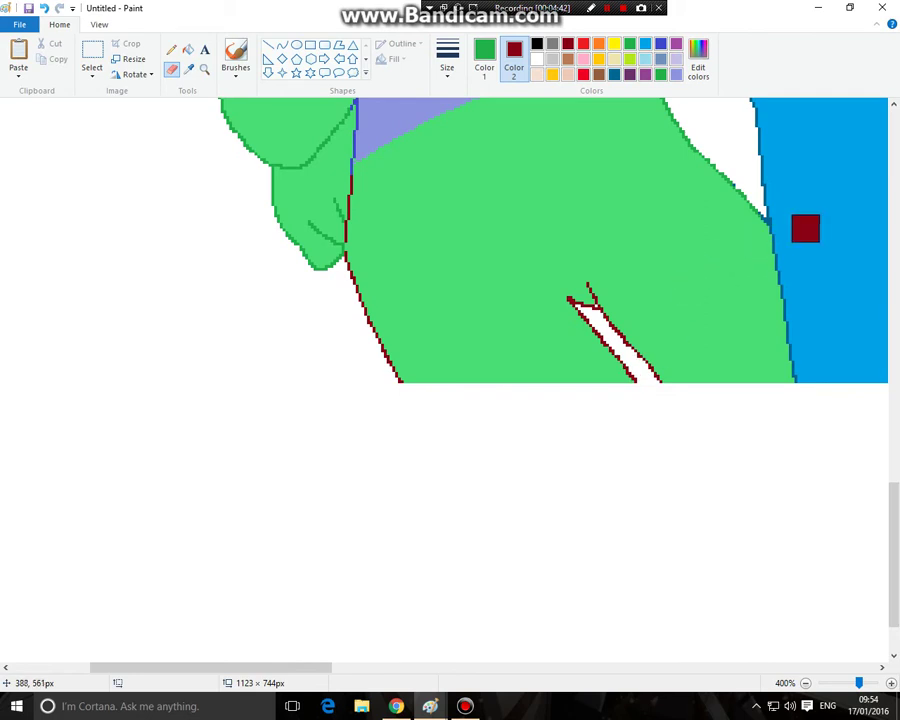
{"action": "scroll", "coordinate": [797, 285], "scroll_direction": "up", "scroll_amount": 3}
{"action": "mouse_move", "coordinate": [710, 330]}
{"action": "left_mouse_down"}
{"action": "mouse_move", "coordinate": [710, 285]}
{"action": "mouse_move", "coordinate": [637, 231]}
{"action": "mouse_move", "coordinate": [628, 181]}
{"action": "mouse_move", "coordinate": [670, 226]}
{"action": "mouse_move", "coordinate": [637, 206]}
{"action": "mouse_move", "coordinate": [684, 257]}
{"action": "left_mouse_up"}
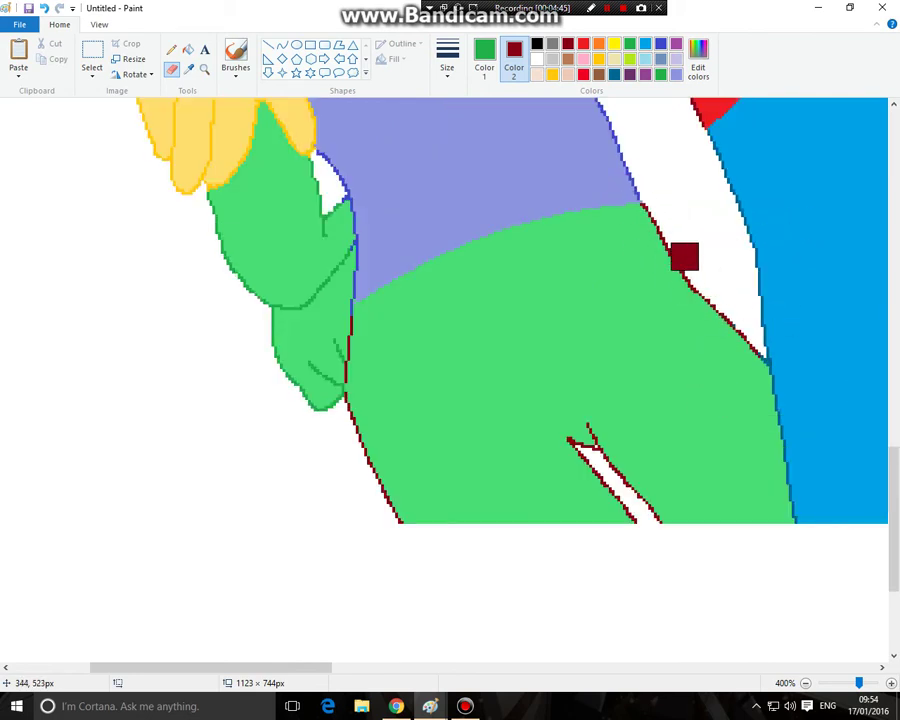
Reset the secondary colour to white and fill the green area below the shirt hem with red as trousers
{"action": "left_click", "coordinate": [188, 49]}
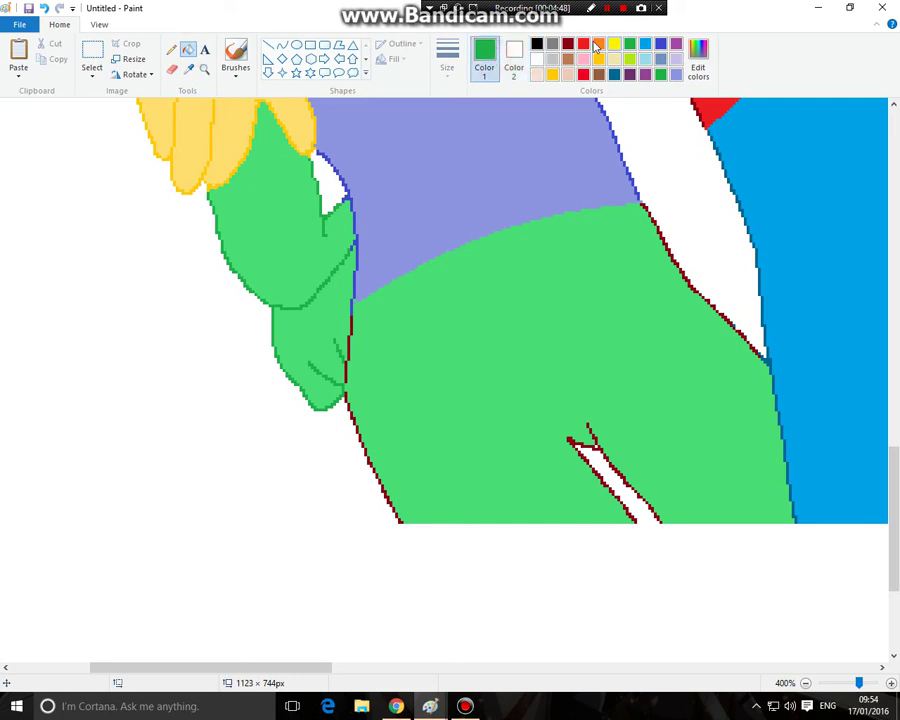
{"action": "left_click", "coordinate": [583, 43]}
{"action": "left_click", "coordinate": [590, 253]}
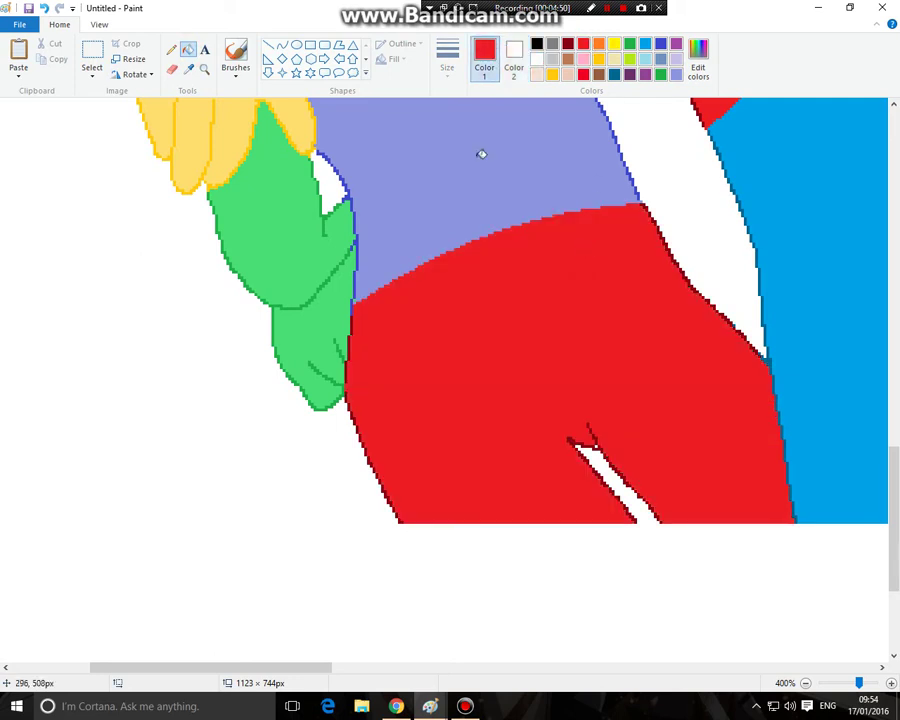
Select the standing reference figure with the sword and its caption, and cut them from the canvas
{"action": "left_click", "coordinate": [204, 68]}
{"action": "right_click", "coordinate": [299, 213]}
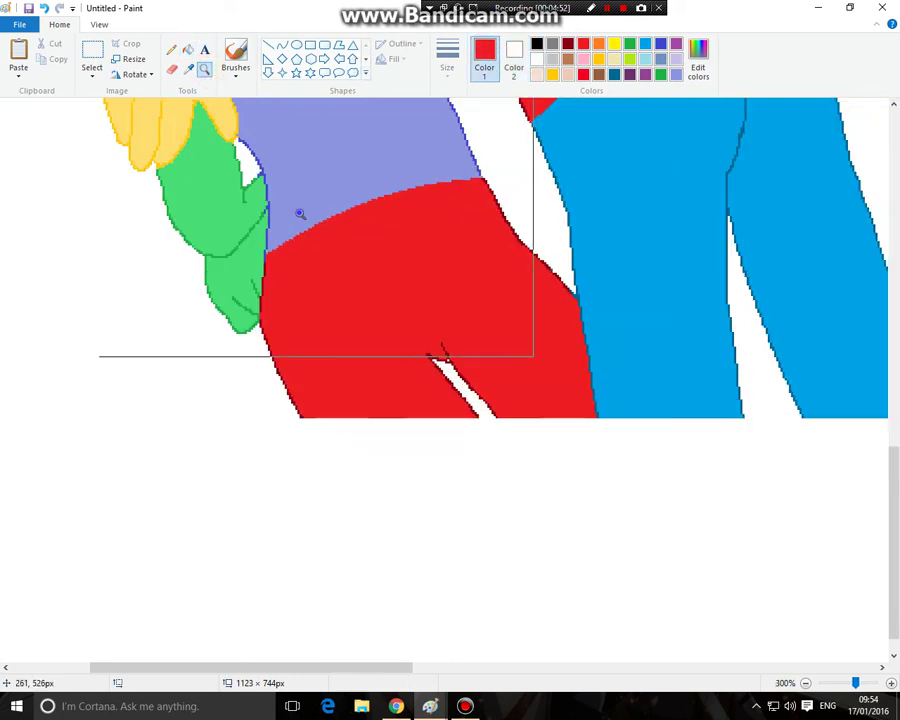
{"action": "right_click", "coordinate": [299, 213]}
{"action": "right_click", "coordinate": [298, 222]}
{"action": "left_click", "coordinate": [297, 232]}
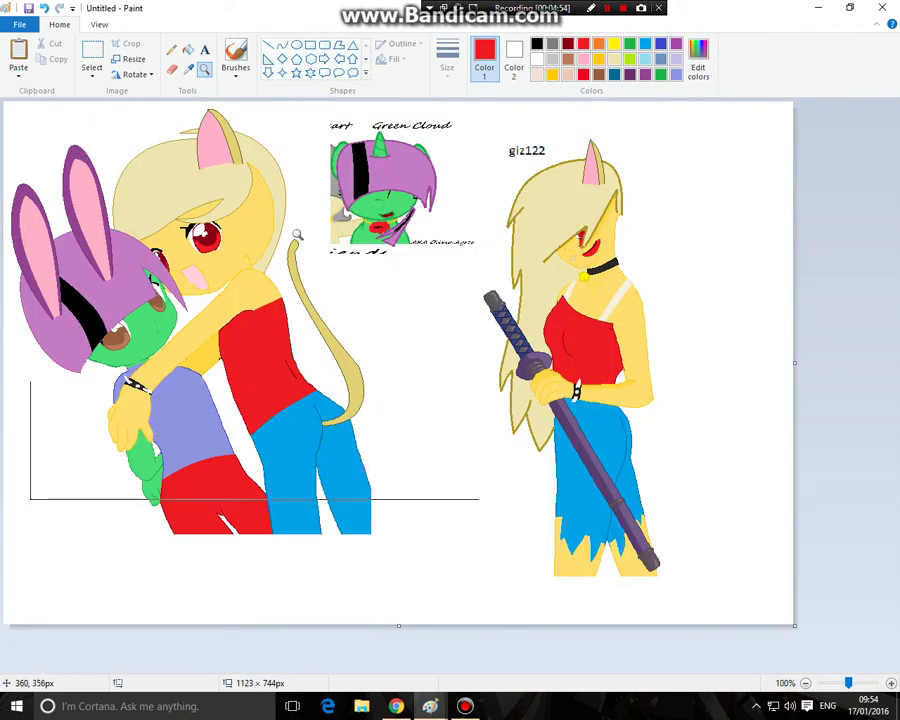
{"action": "left_click", "coordinate": [90, 52]}
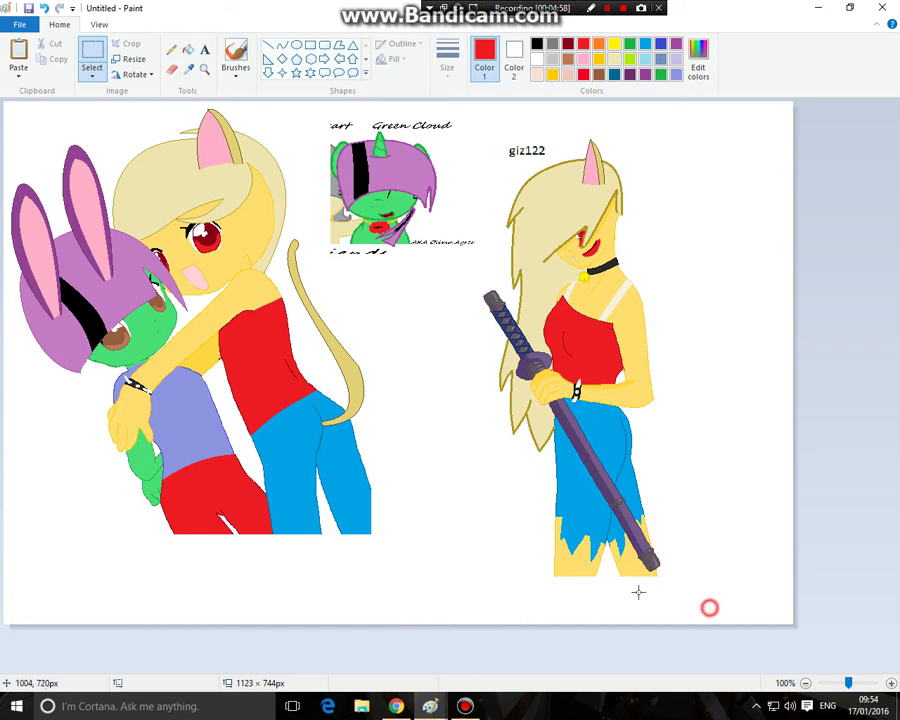
{"action": "left_click_drag", "start_coordinate": [638, 592], "coordinate": [483, 96]}
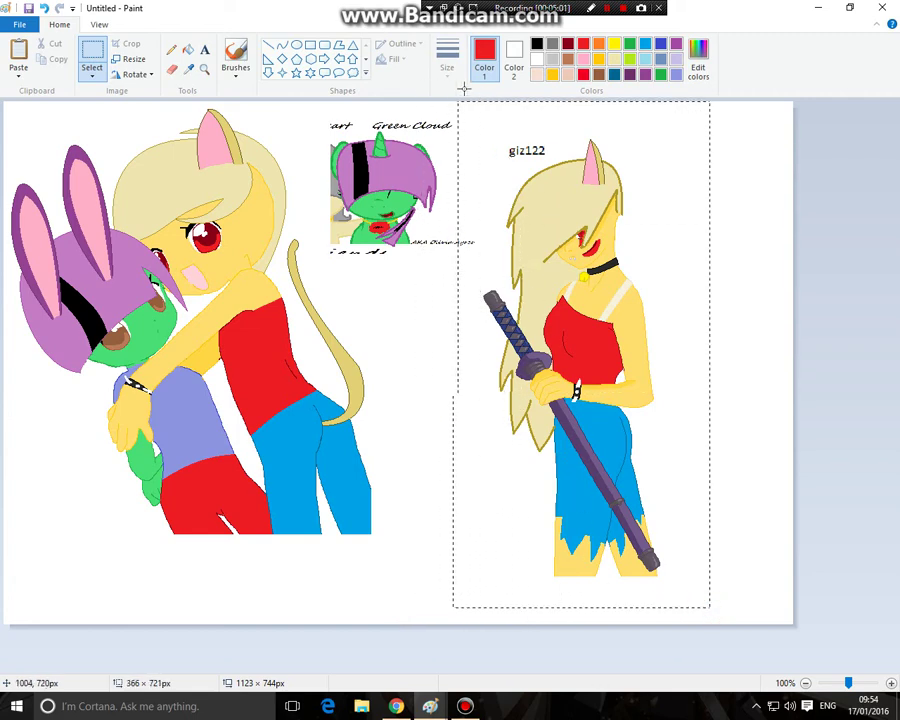
{"action": "right_click", "coordinate": [527, 140]}
{"action": "left_click", "coordinate": [566, 150]}
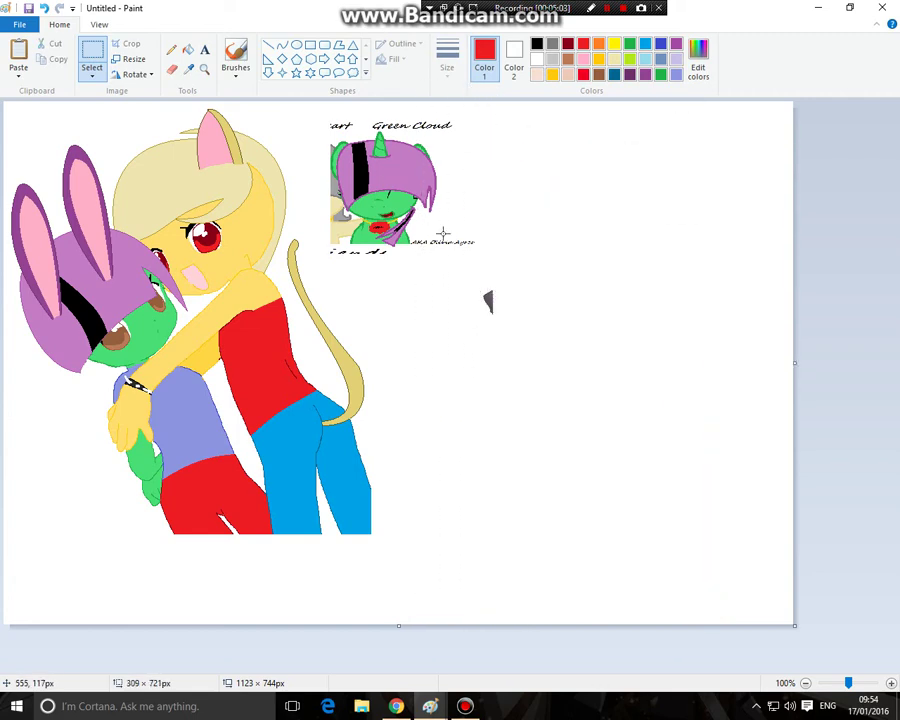
Cut the leftover piece of the sword and the small purple-haired reference picture with its captions from the canvas
{"action": "left_click_drag", "start_coordinate": [542, 331], "coordinate": [324, 100]}
{"action": "right_click", "coordinate": [485, 281]}
{"action": "left_click", "coordinate": [504, 290]}
{"action": "right_click", "coordinate": [396, 186]}
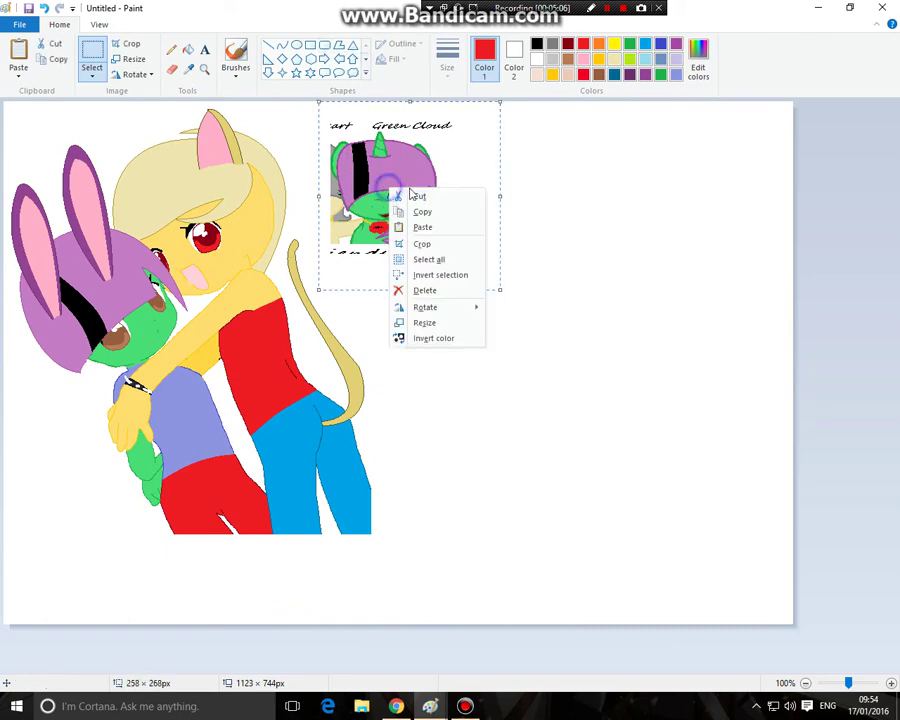
{"action": "left_click", "coordinate": [412, 195]}
Pick the dark purple from the outline of the green character's bunny ear as the primary colour
{"action": "left_click", "coordinate": [204, 68]}
{"action": "left_click", "coordinate": [148, 290]}
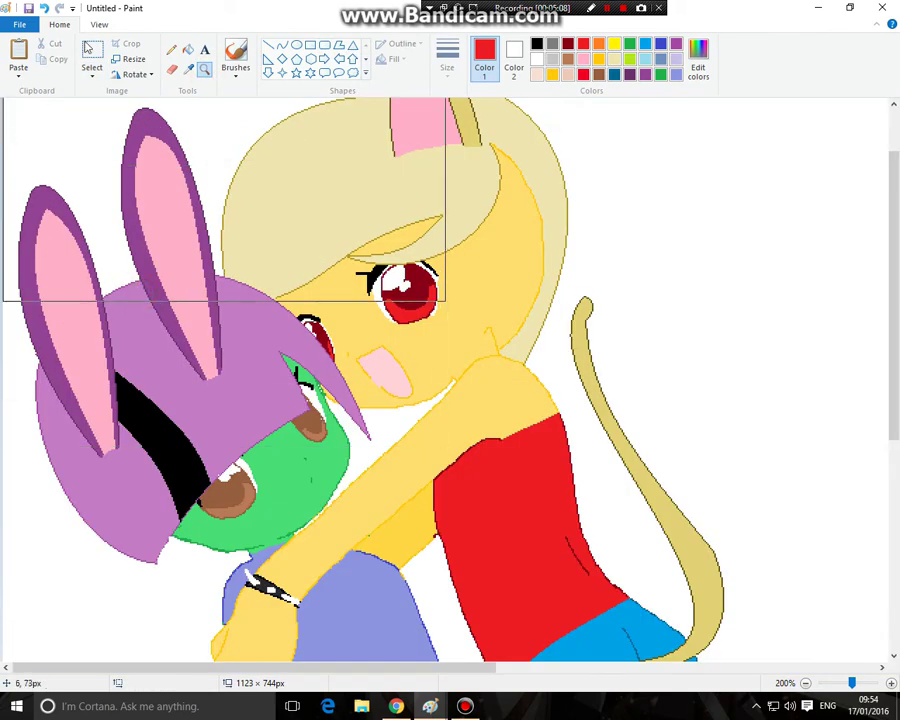
{"action": "left_click", "coordinate": [78, 273]}
{"action": "left_click", "coordinate": [80, 432]}
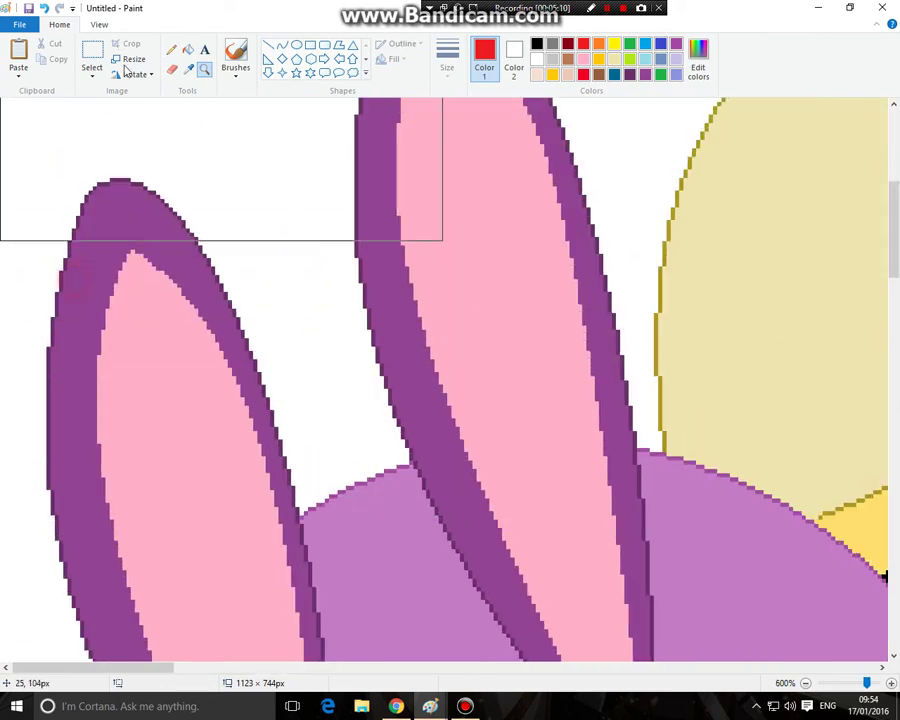
{"action": "left_click", "coordinate": [187, 69]}
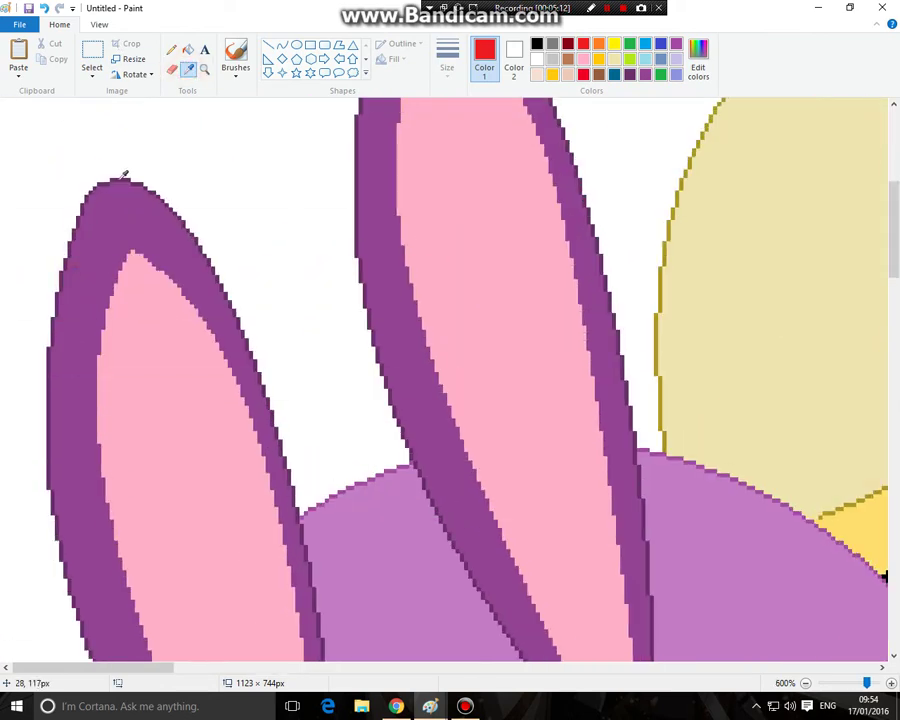
{"action": "left_click", "coordinate": [120, 178]}
{"action": "scroll", "coordinate": [372, 175], "scroll_direction": "down", "scroll_amount": 15}
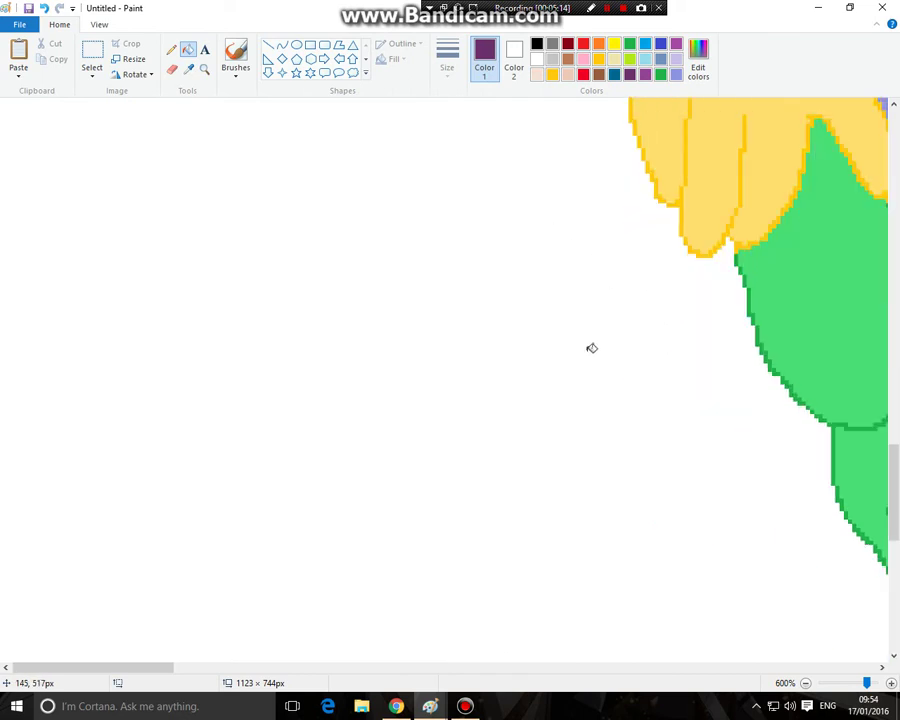
{"action": "left_click_drag", "start_coordinate": [167, 669], "coordinate": [271, 669]}
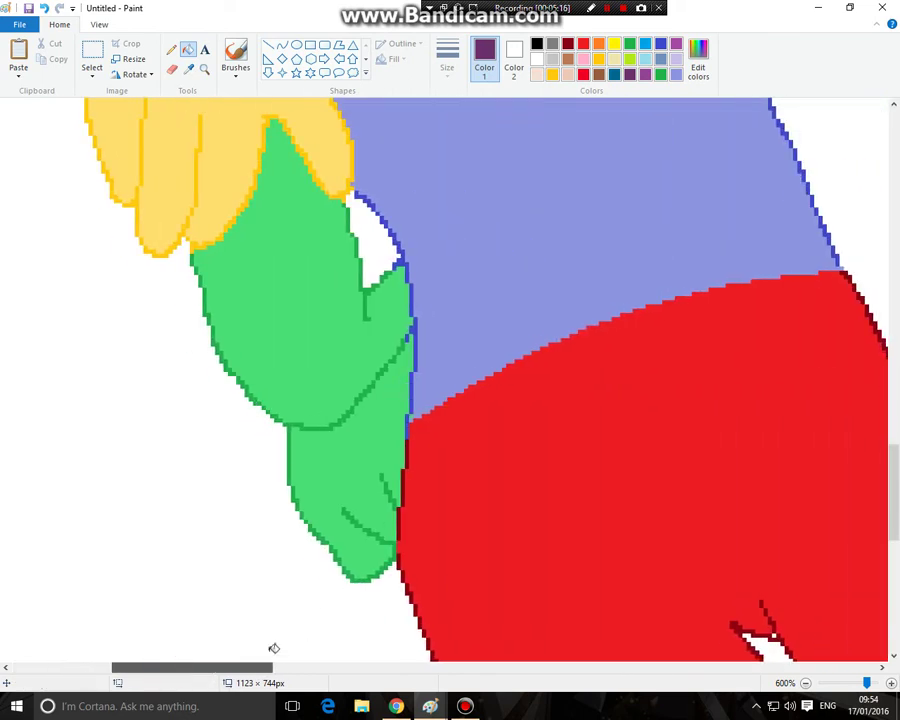
{"action": "scroll", "coordinate": [245, 158], "scroll_direction": "down", "scroll_amount": 3}
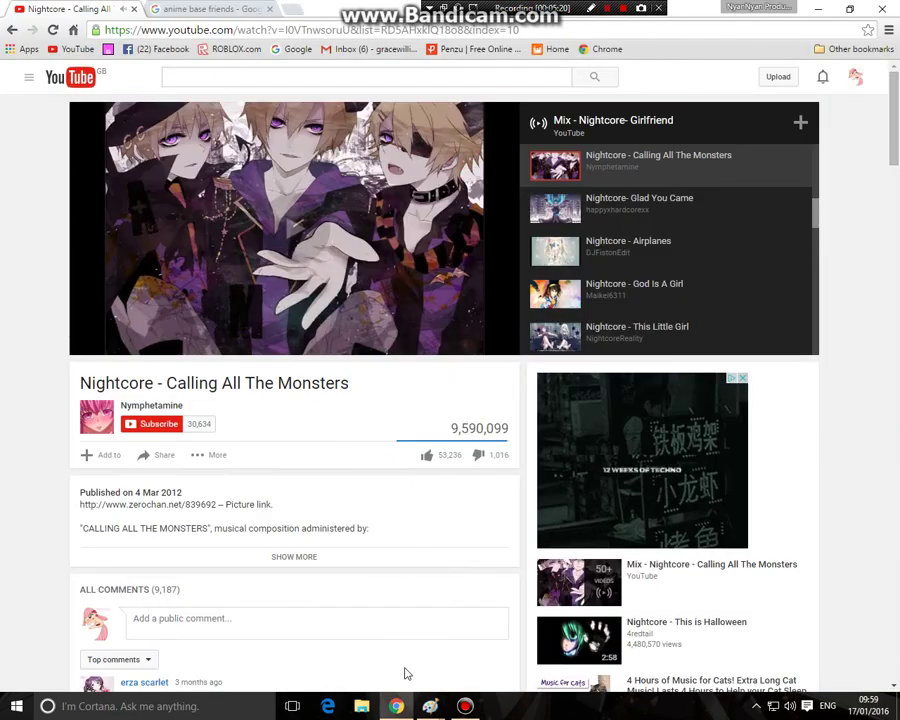
Leave the browser and switch back to the drawing in Paint
{"action": "left_click", "coordinate": [386, 714]}
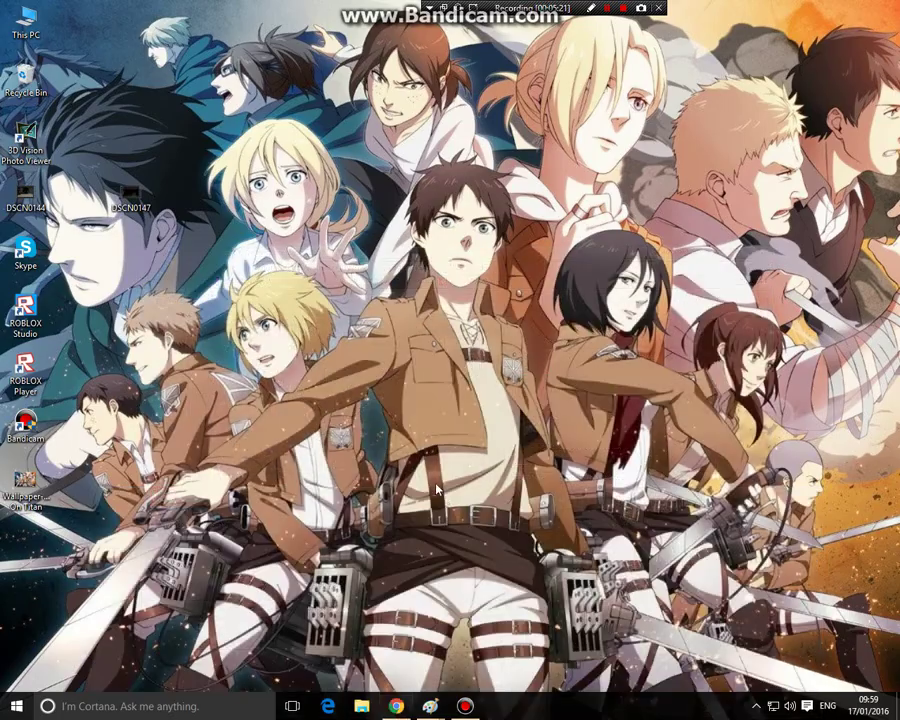
{"action": "left_click", "coordinate": [396, 709]}
{"action": "mouse_move", "coordinate": [428, 713]}
{"action": "left_click", "coordinate": [293, 604]}
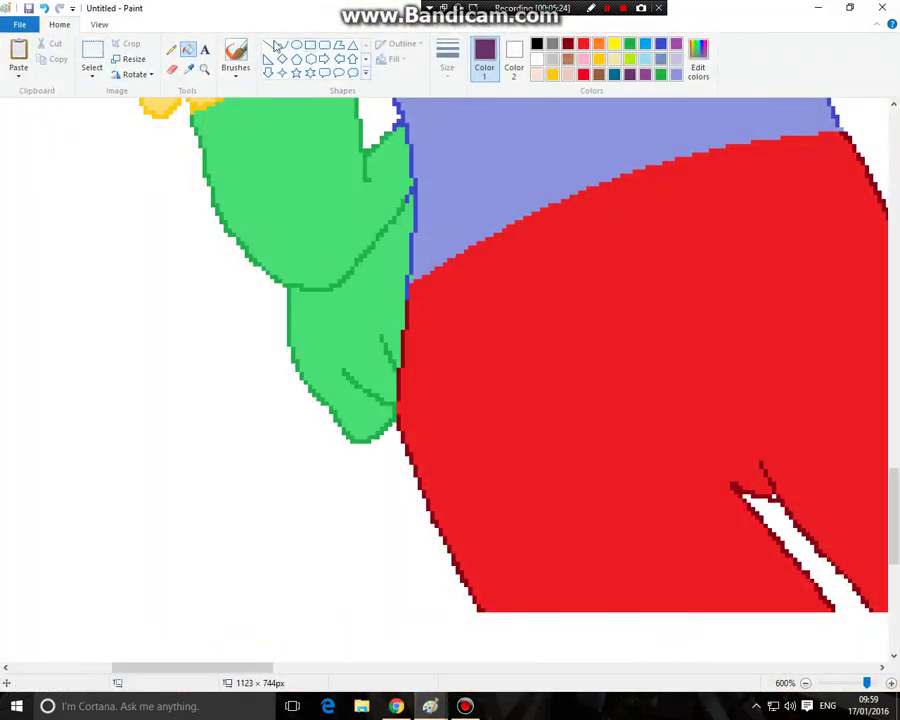
Examine the hugging characters' hands and clothes at 200% zoom
{"action": "left_click", "coordinate": [203, 68]}
{"action": "right_click", "coordinate": [255, 147]}
{"action": "right_click", "coordinate": [287, 205]}
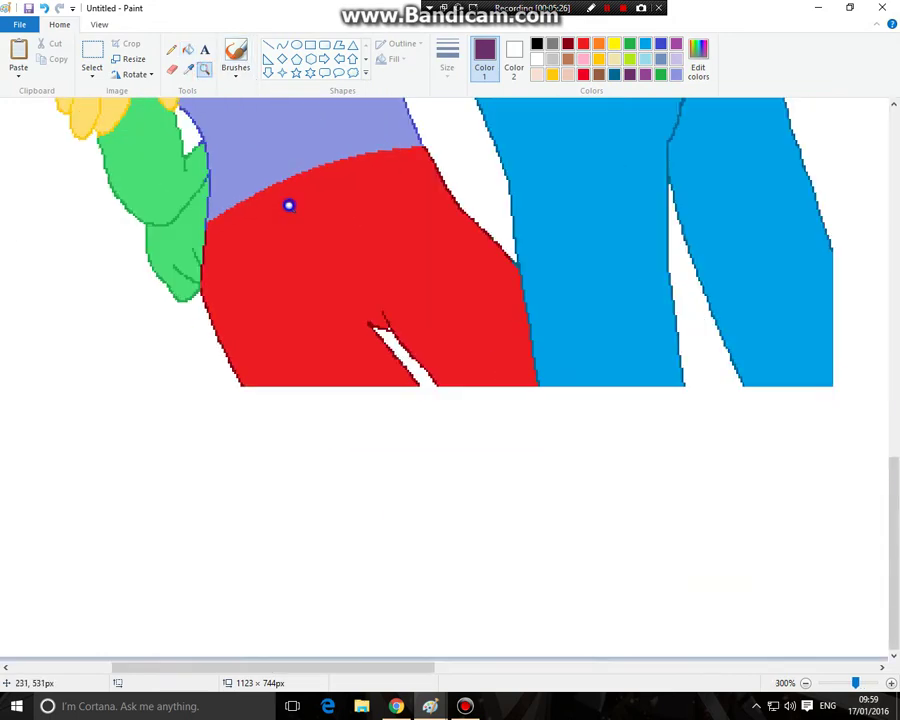
{"action": "right_click", "coordinate": [287, 199]}
{"action": "right_click", "coordinate": [287, 199]}
{"action": "left_click", "coordinate": [157, 221]}
{"action": "left_click", "coordinate": [196, 422]}
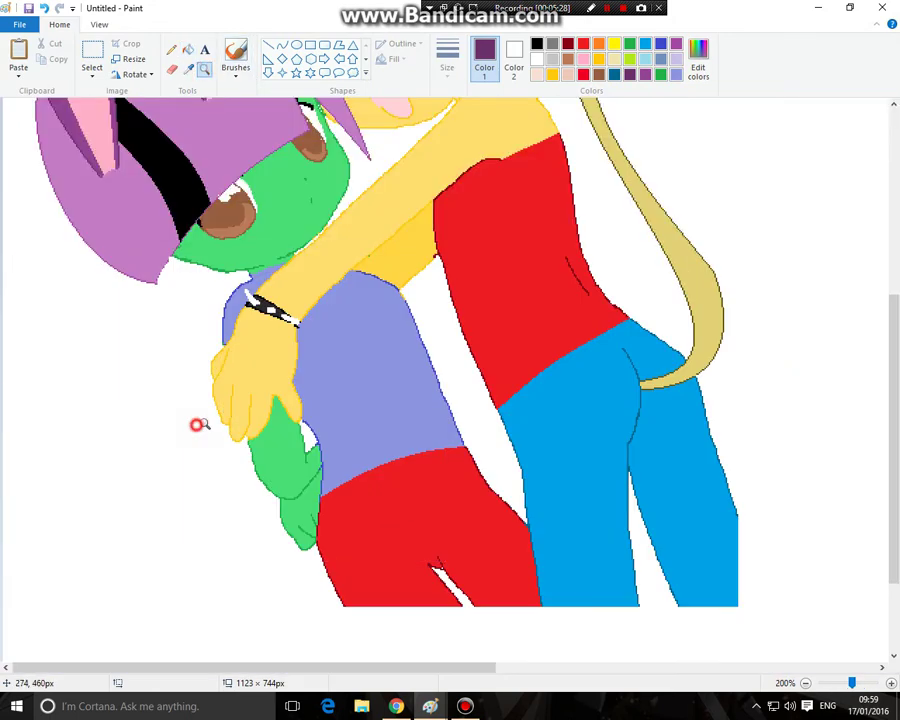
{"action": "left_click", "coordinate": [340, 436]}
{"action": "left_click", "coordinate": [235, 367]}
{"action": "right_click", "coordinate": [258, 300]}
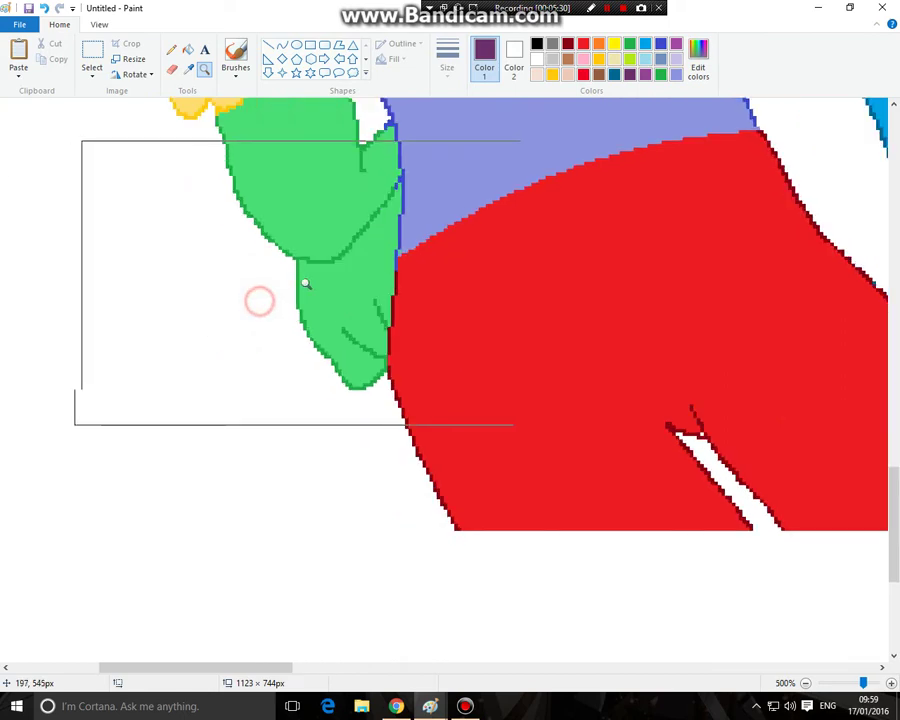
{"action": "right_click", "coordinate": [322, 287]}
{"action": "right_click", "coordinate": [322, 287]}
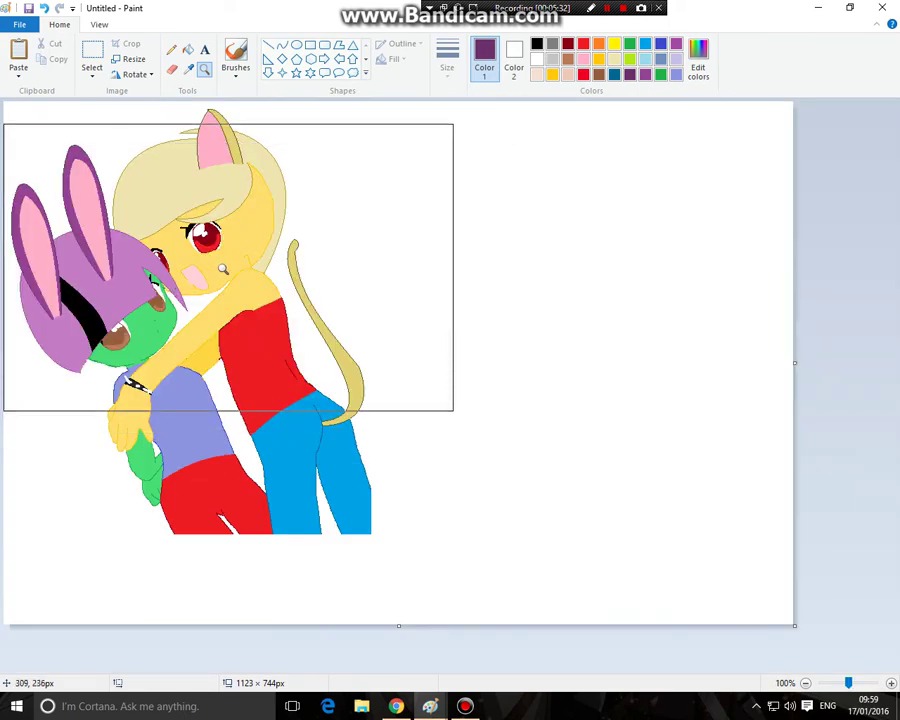
{"action": "left_click", "coordinate": [91, 58]}
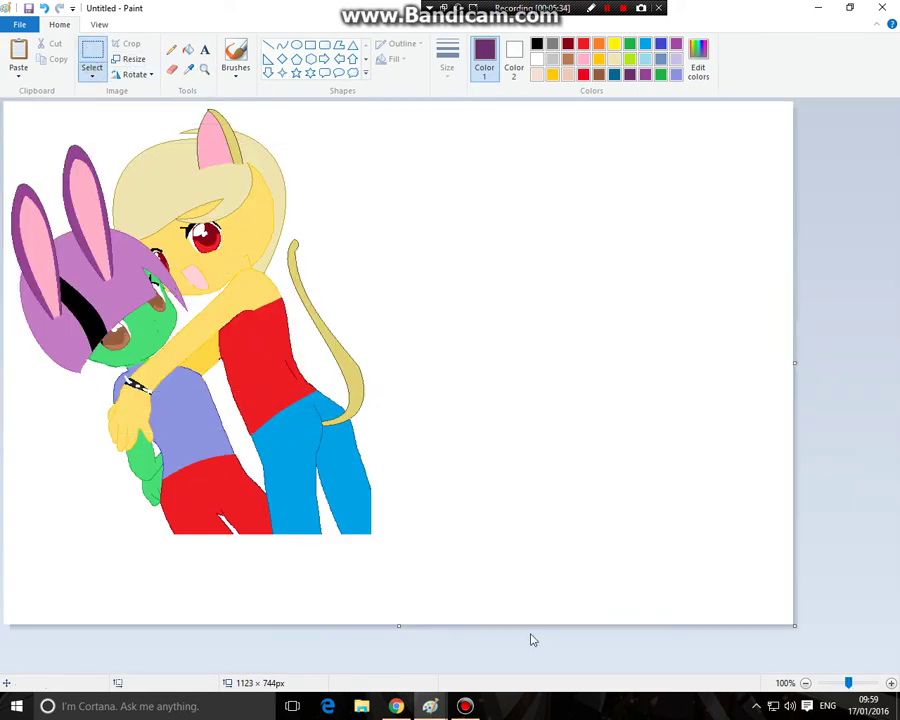
{"action": "left_click_drag", "start_coordinate": [471, 584], "coordinate": [560, 241]}
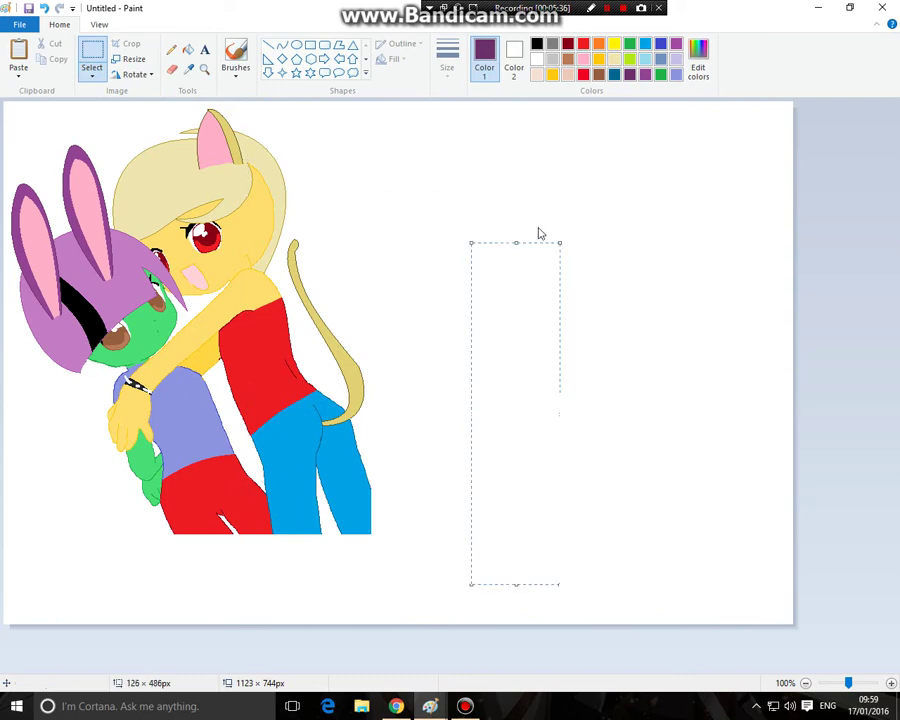
Close the gap in the yellow character's mouth outline with the Pencil, using the orange sampled from that outline
{"action": "left_click", "coordinate": [204, 69]}
{"action": "left_click", "coordinate": [248, 292]}
{"action": "left_click", "coordinate": [349, 385]}
{"action": "left_click", "coordinate": [374, 247]}
{"action": "left_click", "coordinate": [261, 279]}
{"action": "left_click", "coordinate": [245, 319]}
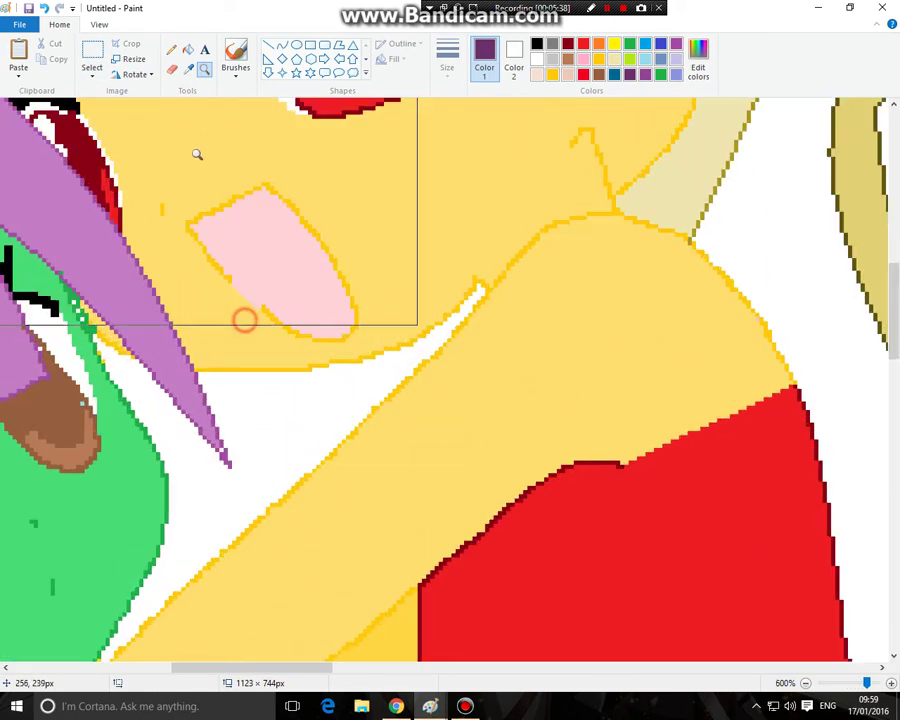
{"action": "left_click", "coordinate": [188, 69]}
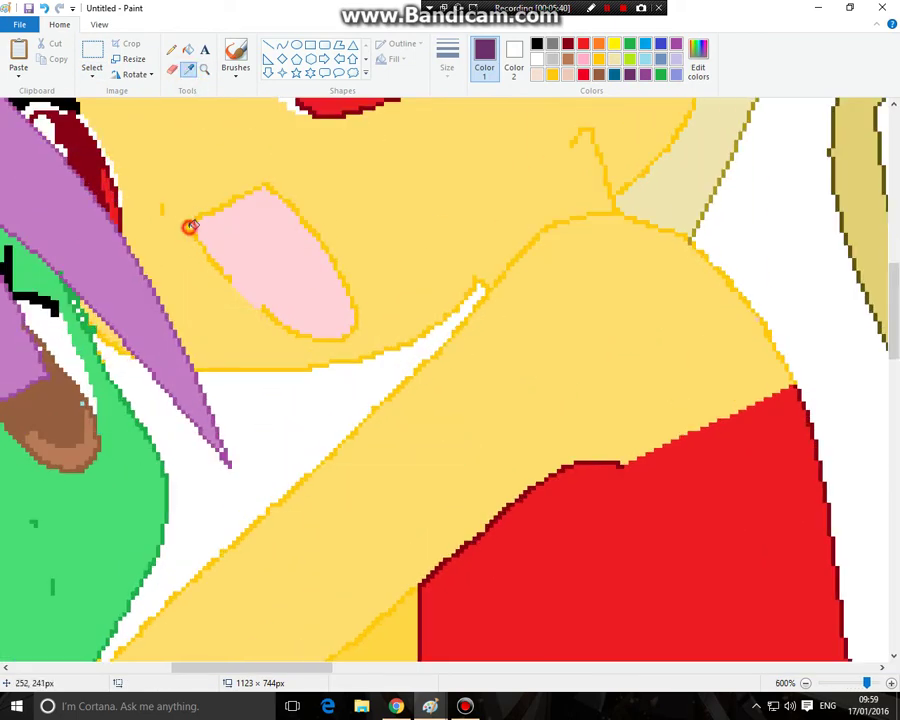
{"action": "left_click", "coordinate": [188, 229]}
{"action": "left_click", "coordinate": [172, 50]}
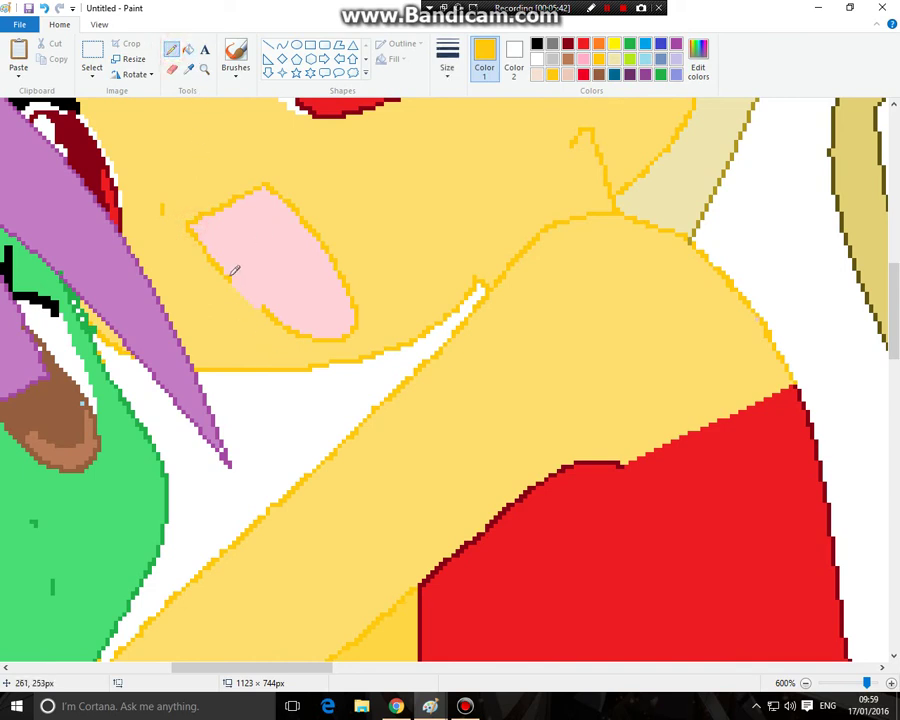
{"action": "left_click_drag", "start_coordinate": [229, 277], "coordinate": [241, 292]}
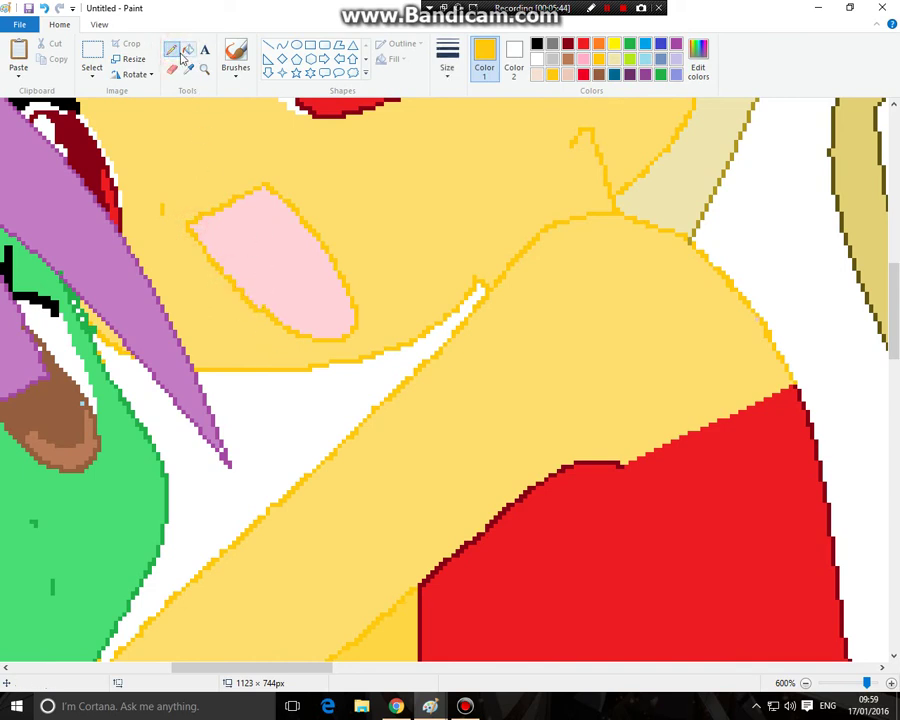
Draw a jagged light grey line for the upper teeth in the yellow character's mouth and fill the area above it white
{"action": "left_click", "coordinate": [213, 253]}
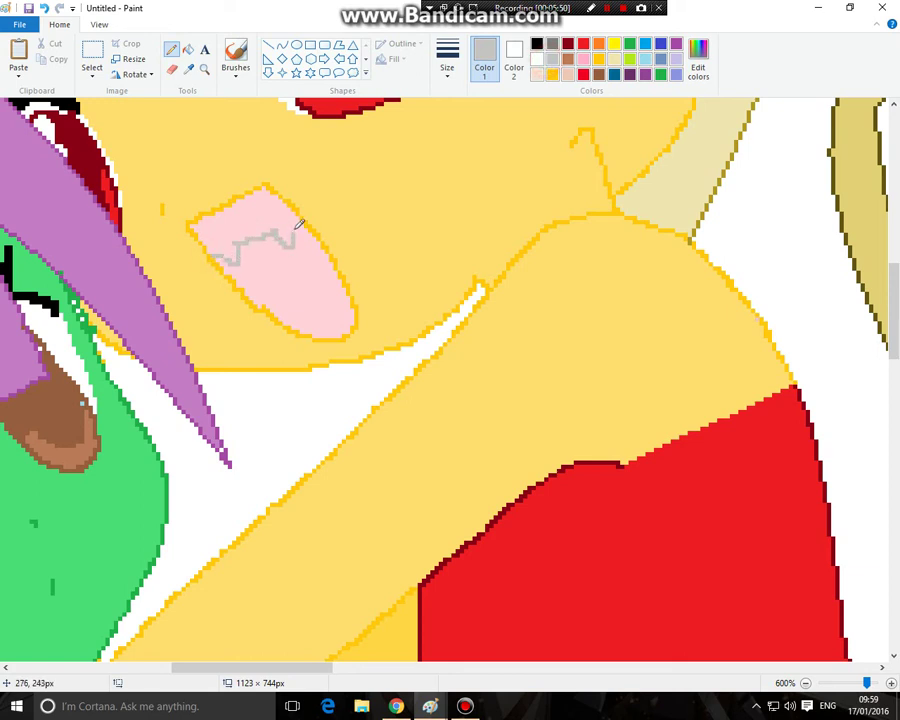
{"action": "left_click", "coordinate": [188, 48]}
{"action": "left_click", "coordinate": [537, 59]}
{"action": "left_click", "coordinate": [264, 212]}
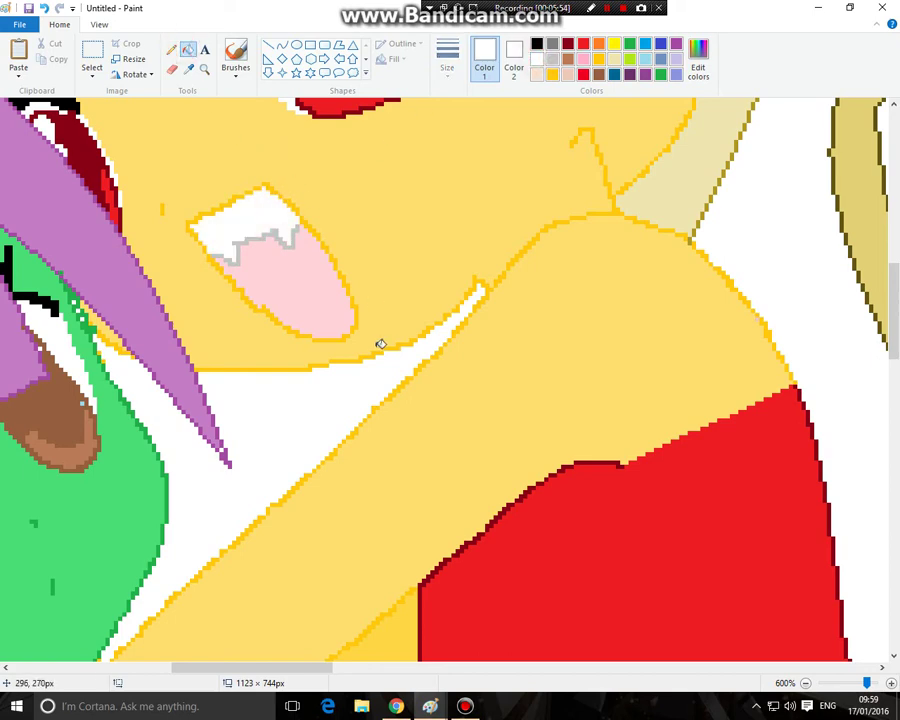
Draw a jagged light grey line for the lower teeth in the same mouth and fill the area below it white
{"action": "scroll", "coordinate": [381, 344], "scroll_direction": "up", "scroll_amount": 3}
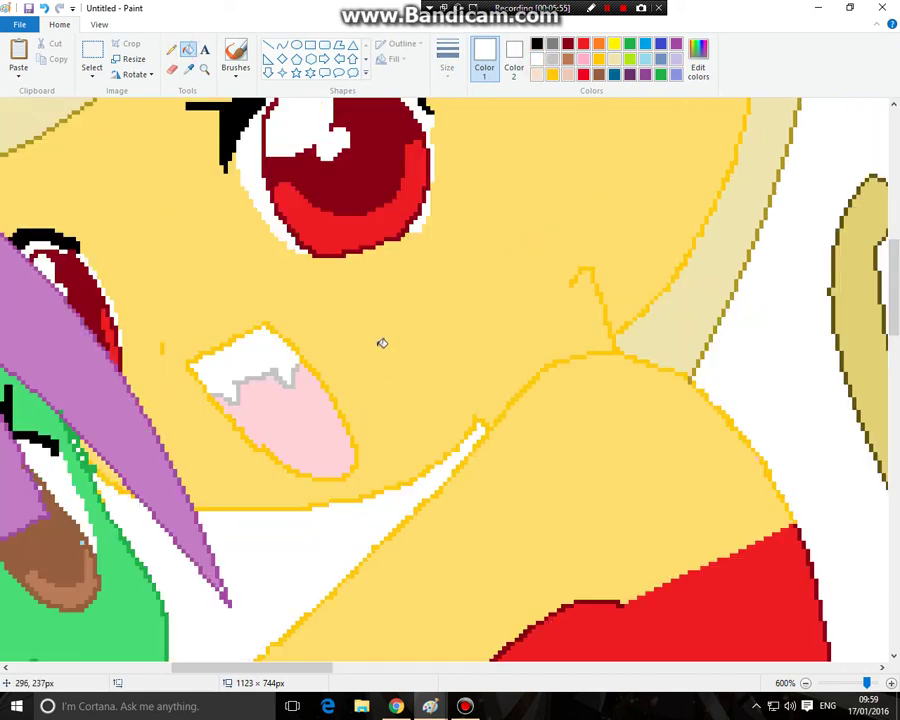
{"action": "left_click", "coordinate": [174, 50]}
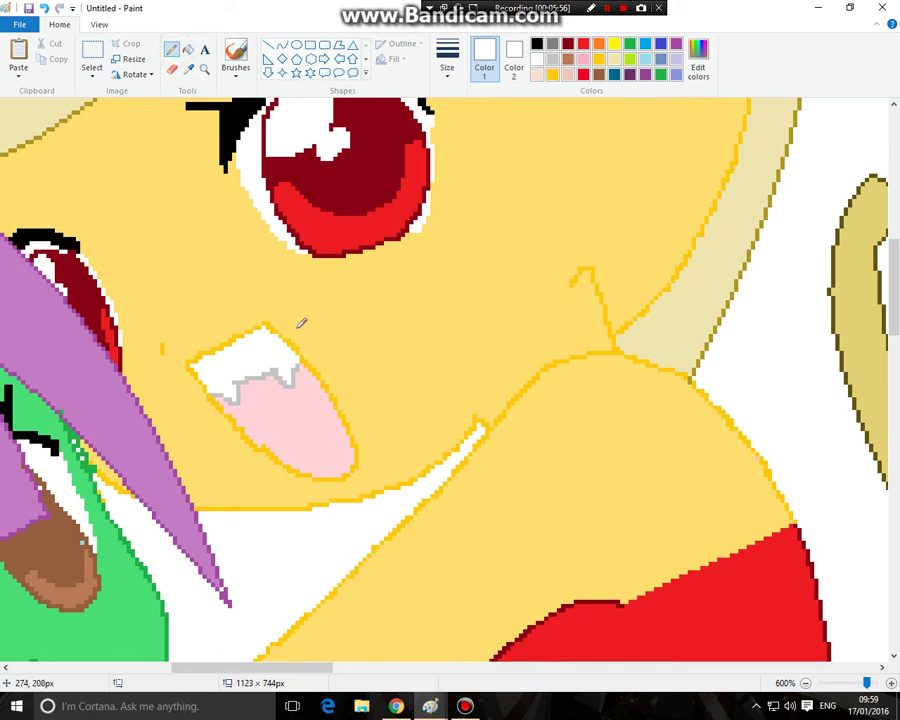
{"action": "left_click", "coordinate": [552, 61]}
{"action": "left_click_drag", "start_coordinate": [291, 467], "coordinate": [292, 441]}
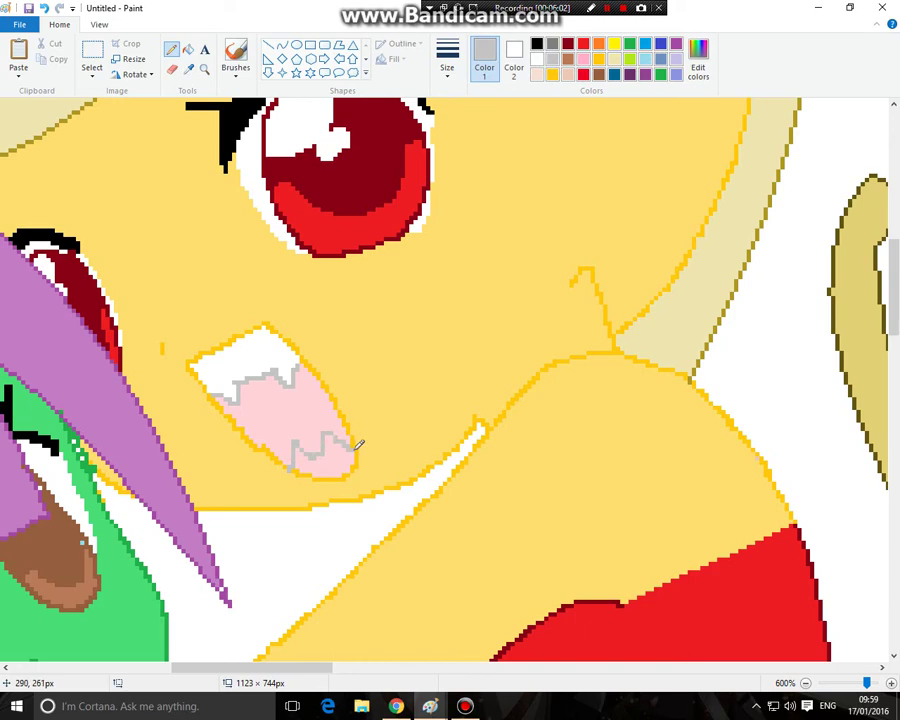
{"action": "left_click", "coordinate": [186, 54]}
{"action": "left_click", "coordinate": [189, 68]}
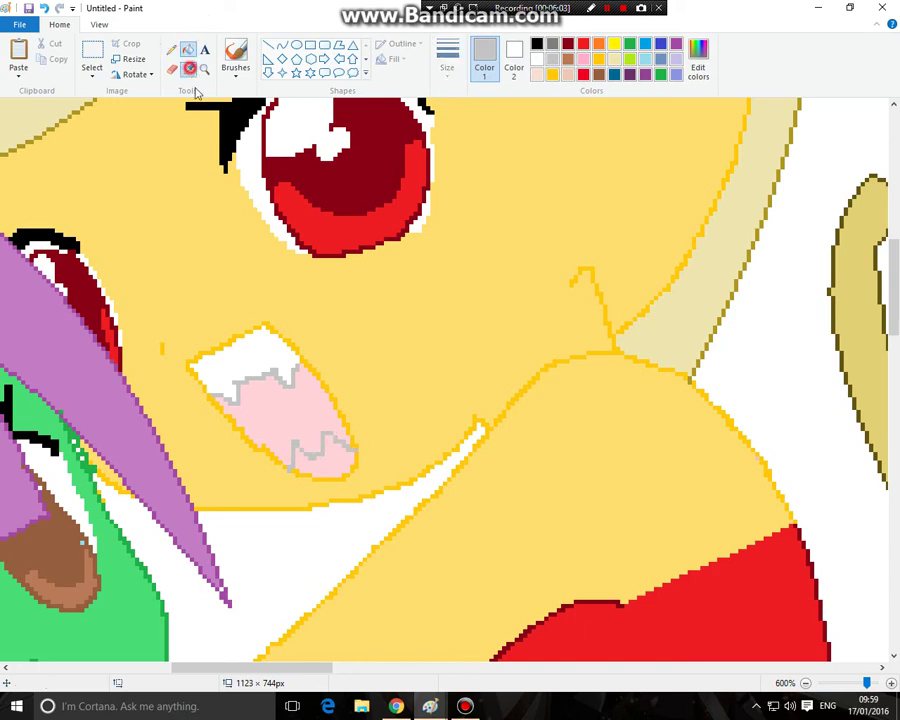
{"action": "left_click", "coordinate": [247, 358]}
{"action": "left_click", "coordinate": [326, 459]}
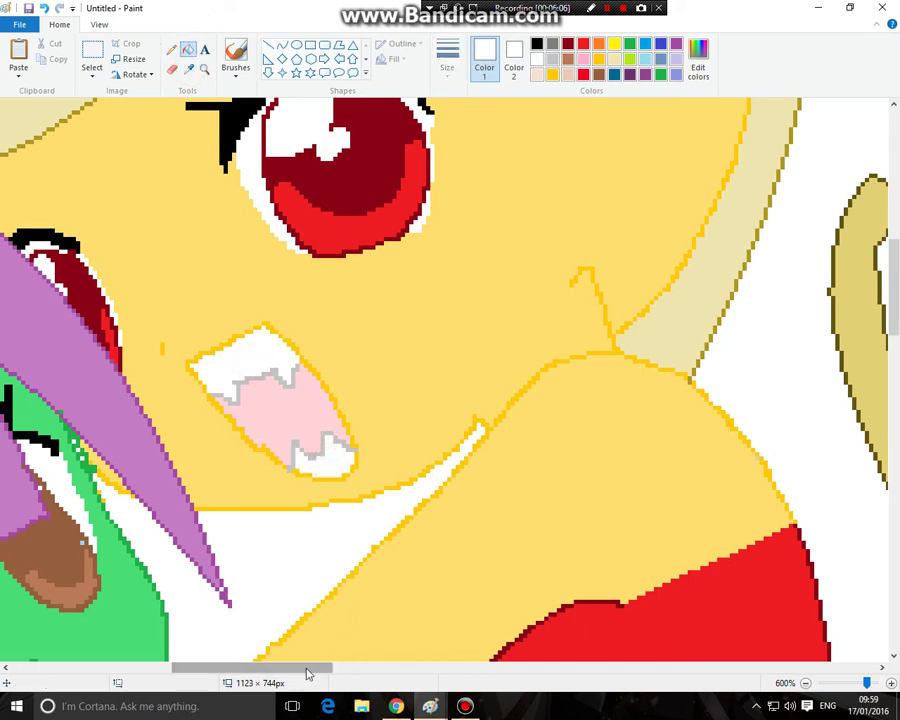
Fill over the green character's mouth mark with the light green of the face, and set the primary colour to the darker outline green
{"action": "left_click_drag", "start_coordinate": [306, 667], "coordinate": [242, 667]}
{"action": "scroll", "coordinate": [267, 589], "scroll_direction": "down", "scroll_amount": 5}
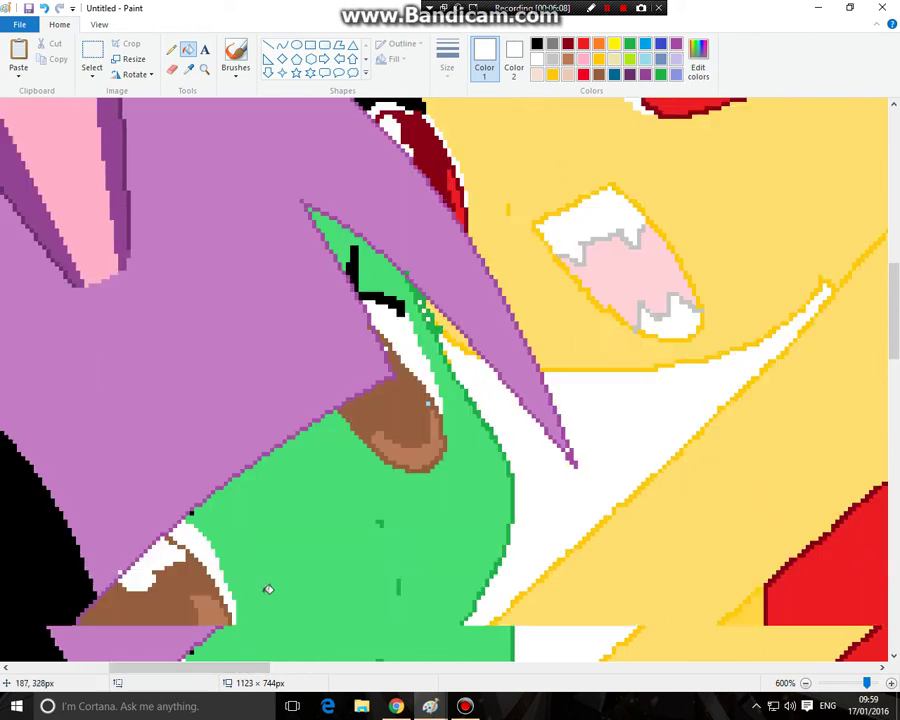
{"action": "left_click", "coordinate": [187, 67]}
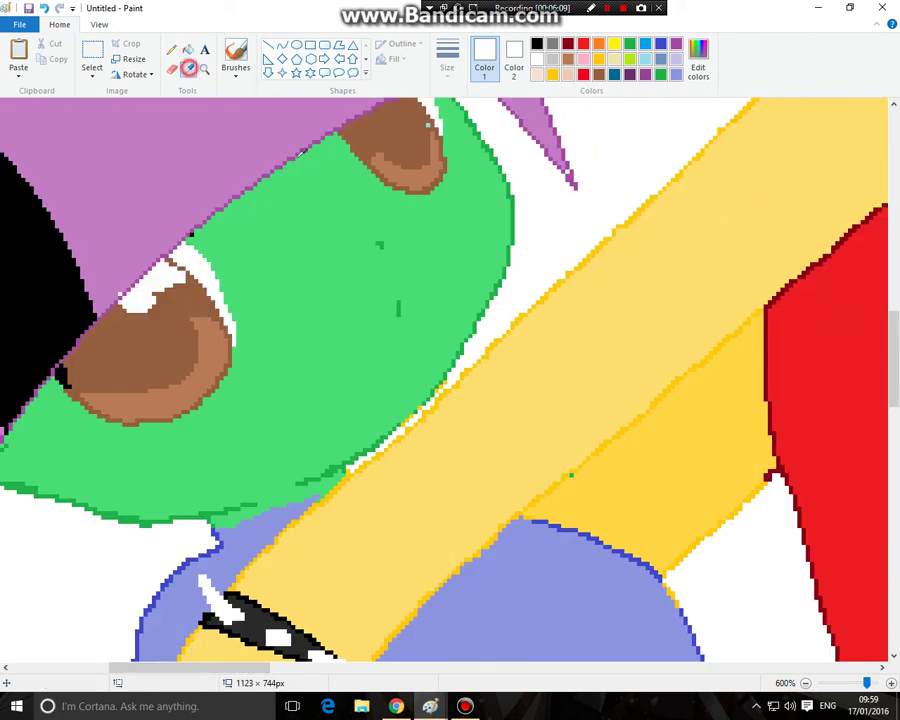
{"action": "left_click", "coordinate": [399, 309]}
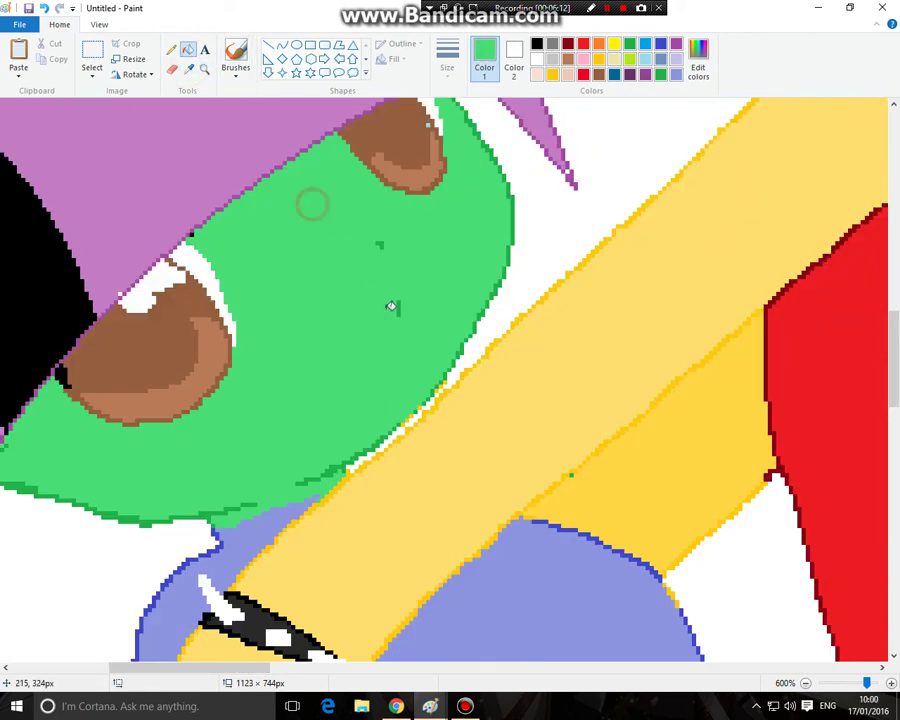
{"action": "left_click", "coordinate": [188, 68]}
{"action": "left_click", "coordinate": [660, 75]}
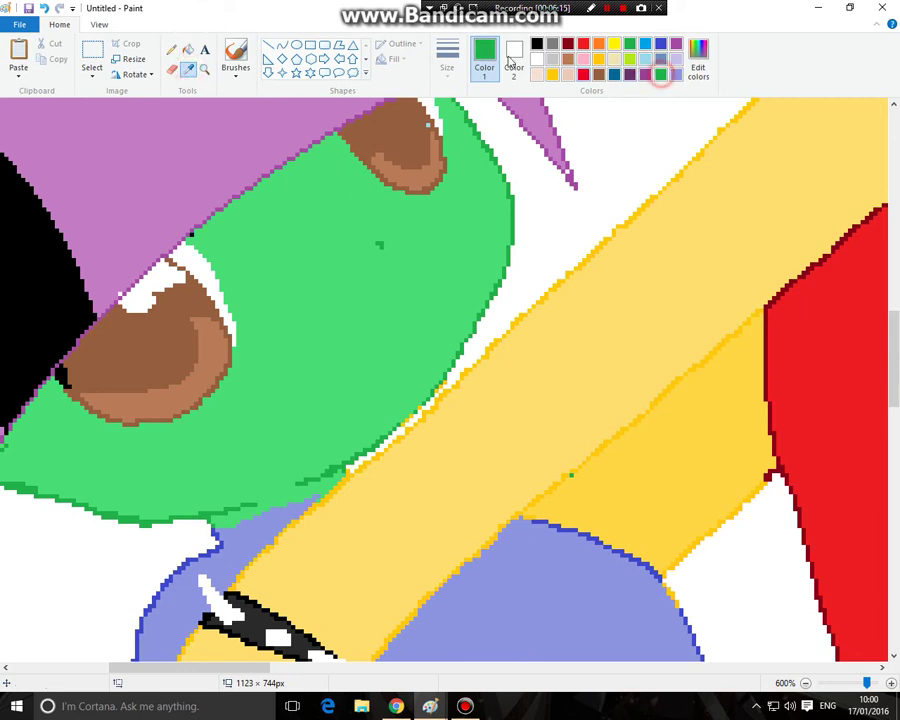
{"action": "left_click", "coordinate": [174, 52]}
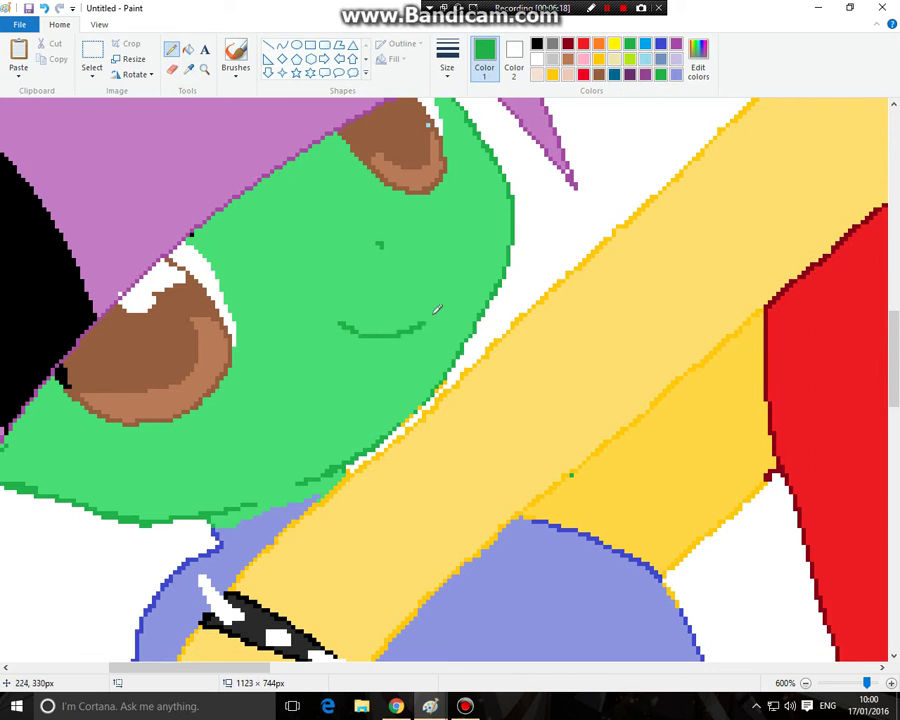
{"action": "left_click_drag", "start_coordinate": [342, 323], "coordinate": [362, 368]}
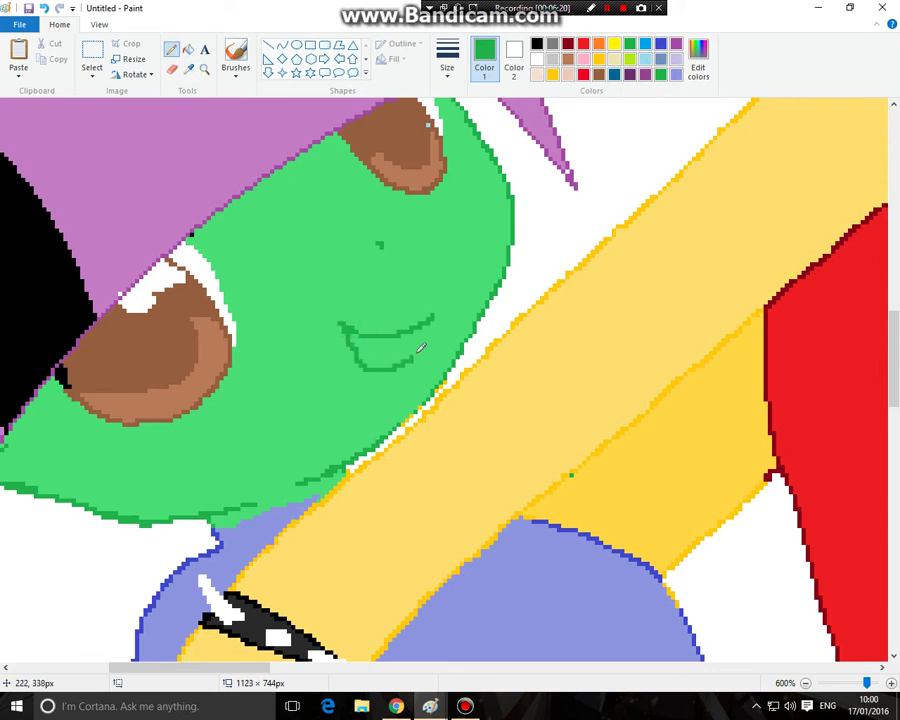
{"action": "left_click", "coordinate": [188, 69]}
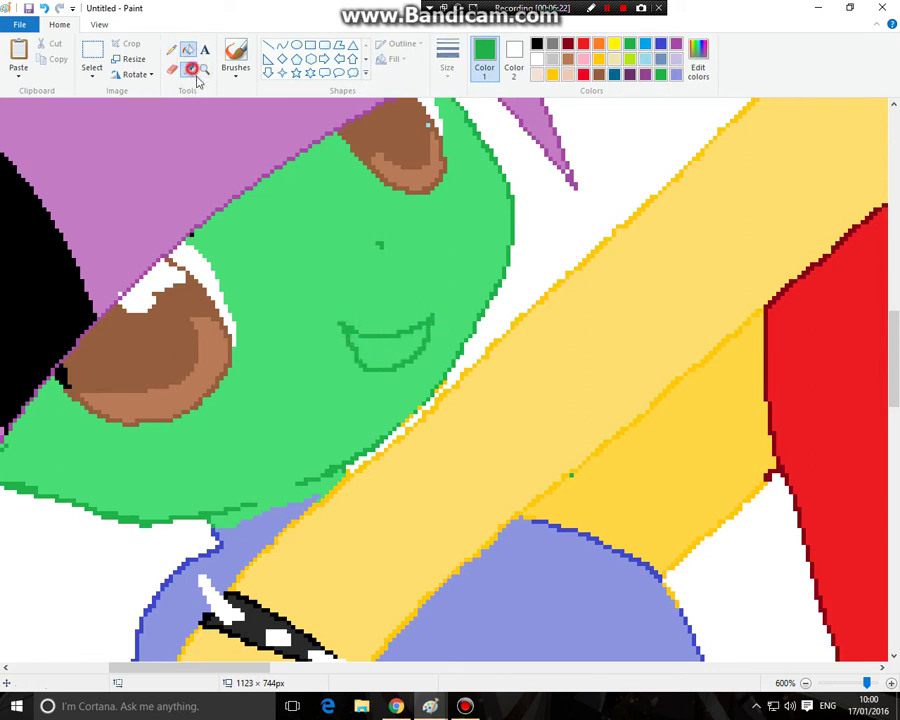
{"action": "left_click", "coordinate": [43, 8]}
{"action": "left_click", "coordinate": [43, 8]}
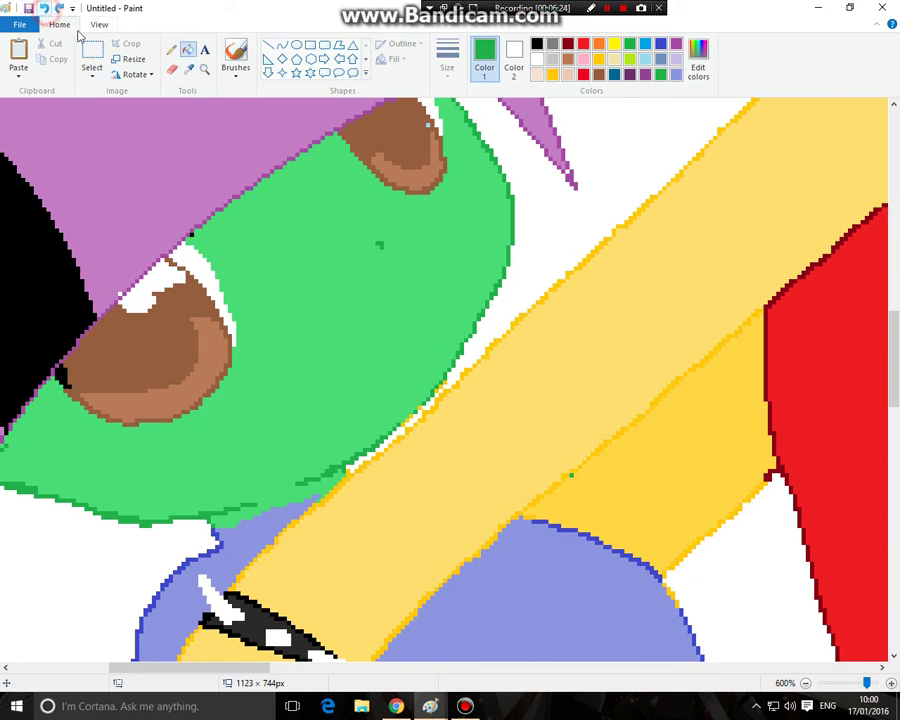
Draw a short vertical mouth mark in dark green below the green character's nose with the Pencil
{"action": "left_click", "coordinate": [172, 50]}
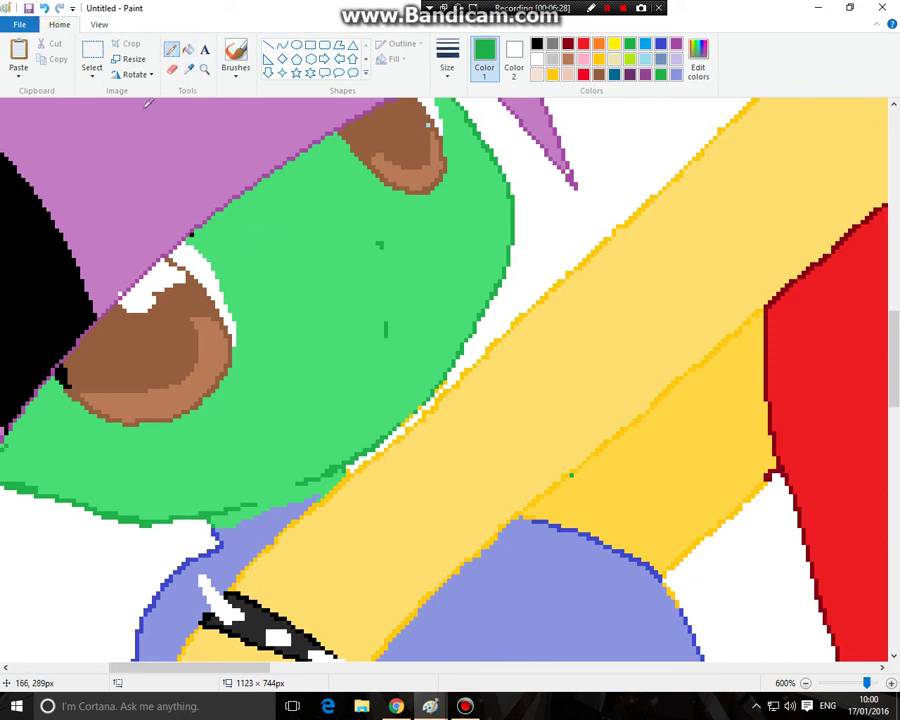
{"action": "left_click", "coordinate": [204, 70]}
{"action": "right_click", "coordinate": [264, 200]}
{"action": "right_click", "coordinate": [264, 200]}
{"action": "right_click", "coordinate": [264, 200]}
{"action": "right_click", "coordinate": [264, 200]}
{"action": "right_click", "coordinate": [264, 200]}
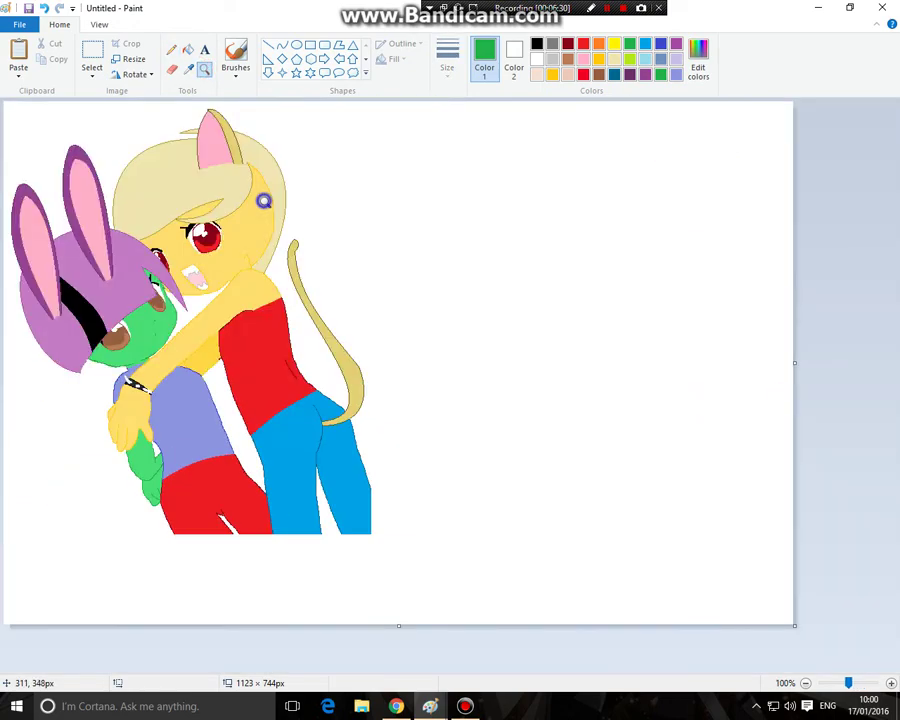
{"action": "right_click", "coordinate": [264, 200]}
Pick the orange of the yellow character's mouth outline as the primary colour for the Pencil
{"action": "left_click", "coordinate": [179, 222]}
{"action": "left_click", "coordinate": [156, 211]}
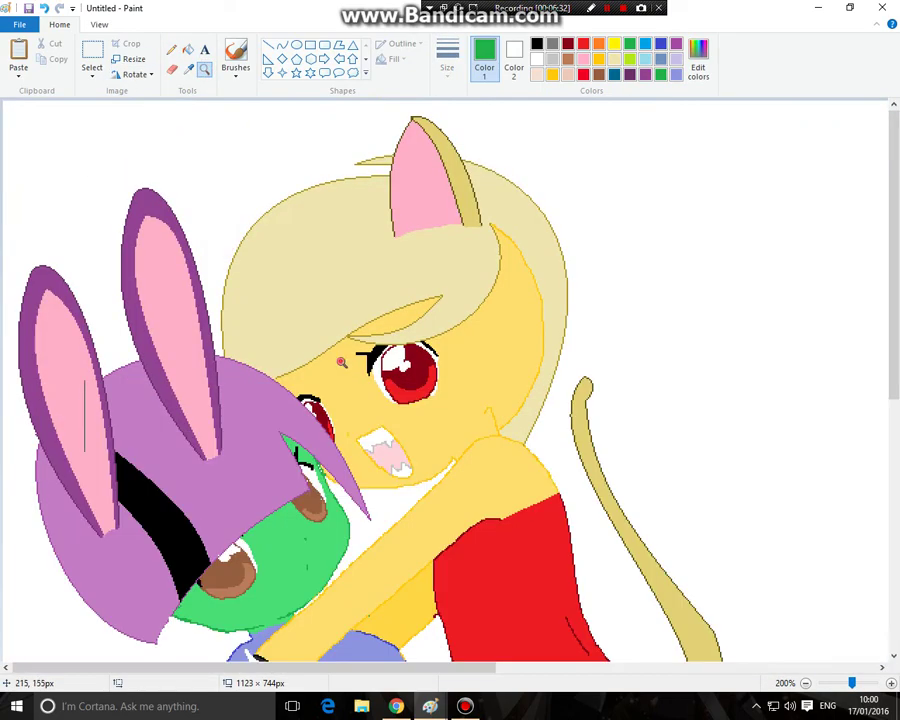
{"action": "left_click", "coordinate": [362, 362]}
{"action": "left_click", "coordinate": [362, 362]}
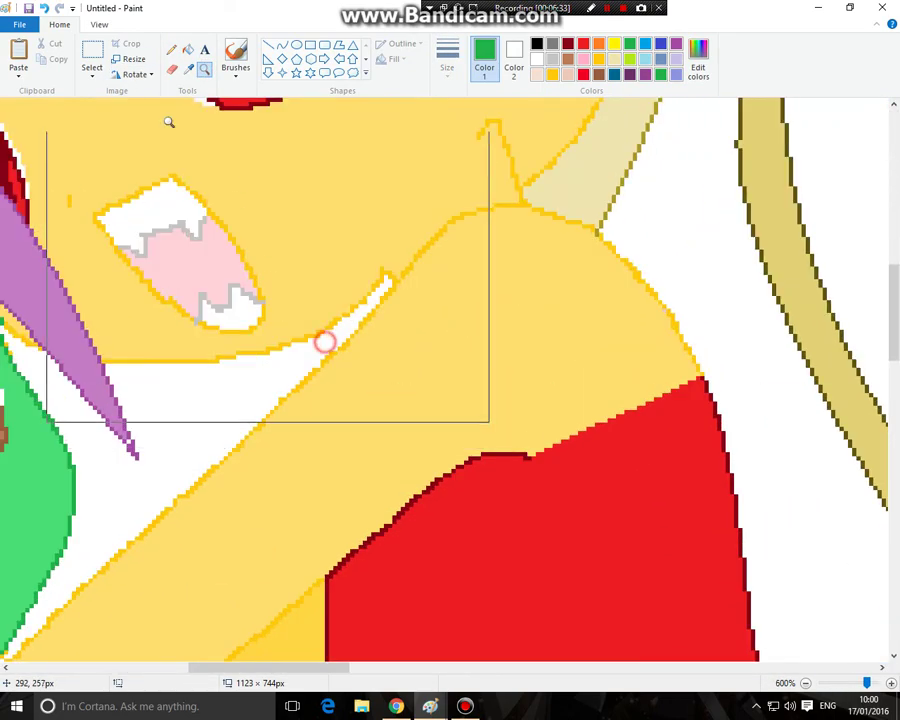
{"action": "left_click", "coordinate": [187, 70]}
{"action": "left_click", "coordinate": [182, 307]}
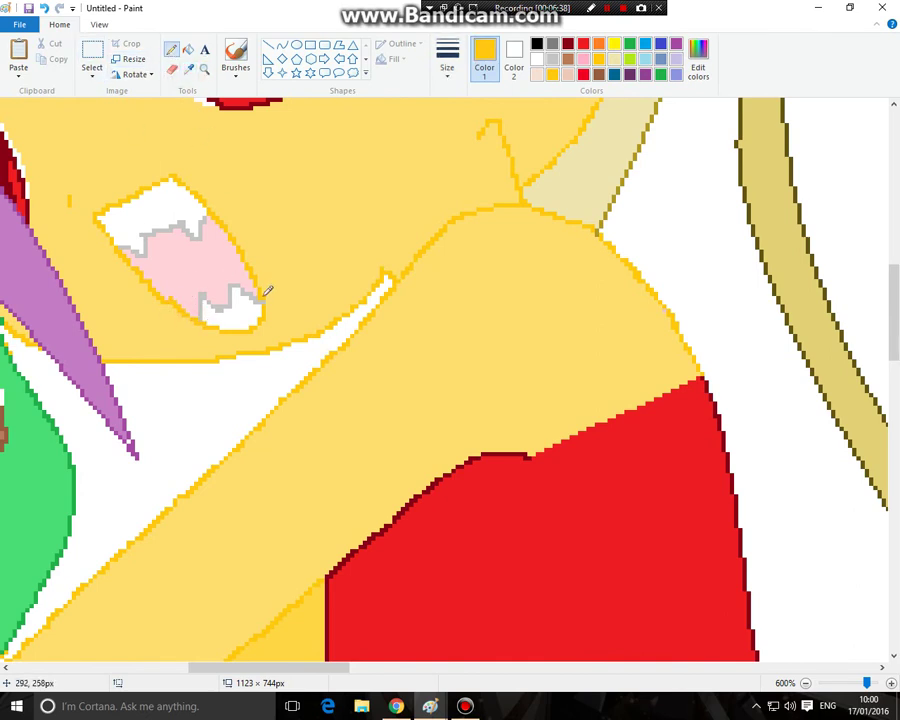
Switch to the YouTube mix in the browser and play the song "Nightcore - I kissed a girl"
{"action": "mouse_move", "coordinate": [291, 8]}
{"action": "left_mouse_down"}
{"action": "mouse_move", "coordinate": [293, 126]}
{"action": "mouse_move", "coordinate": [356, 590]}
{"action": "left_mouse_up"}
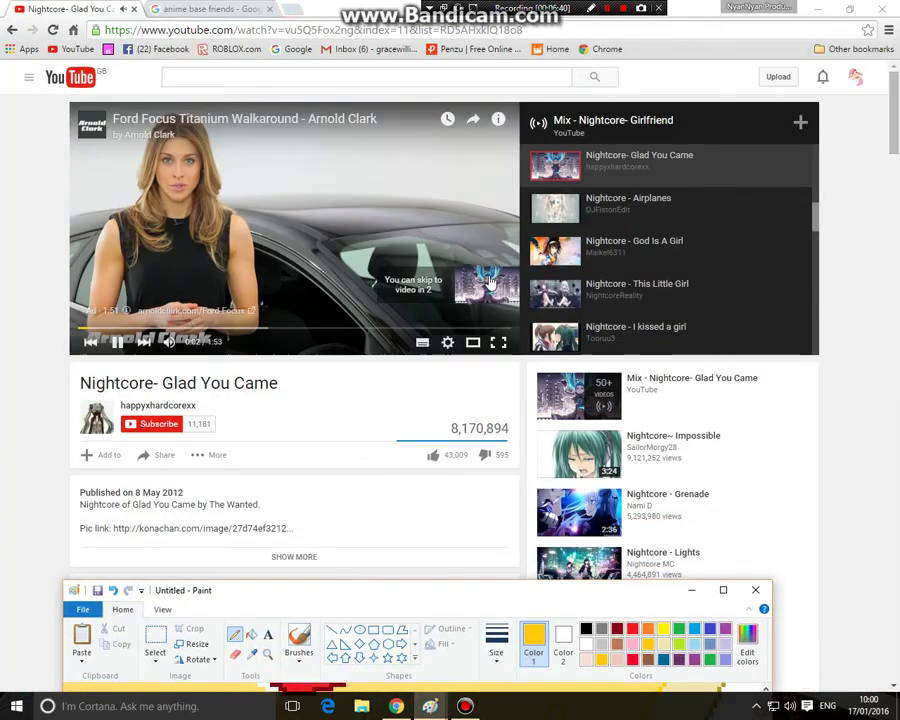
{"action": "left_click", "coordinate": [626, 158]}
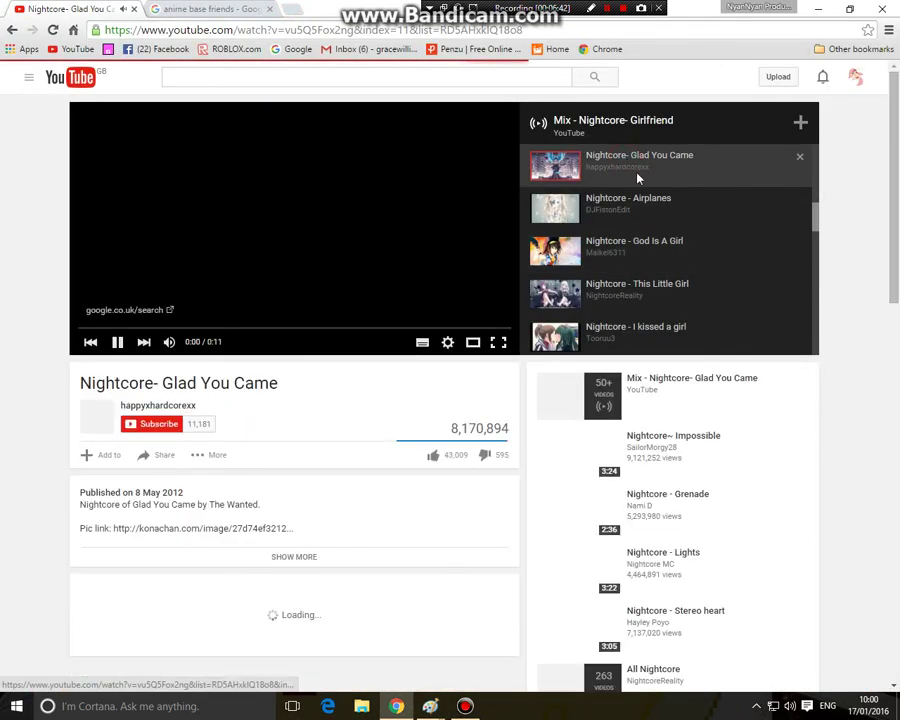
{"action": "left_click", "coordinate": [618, 290]}
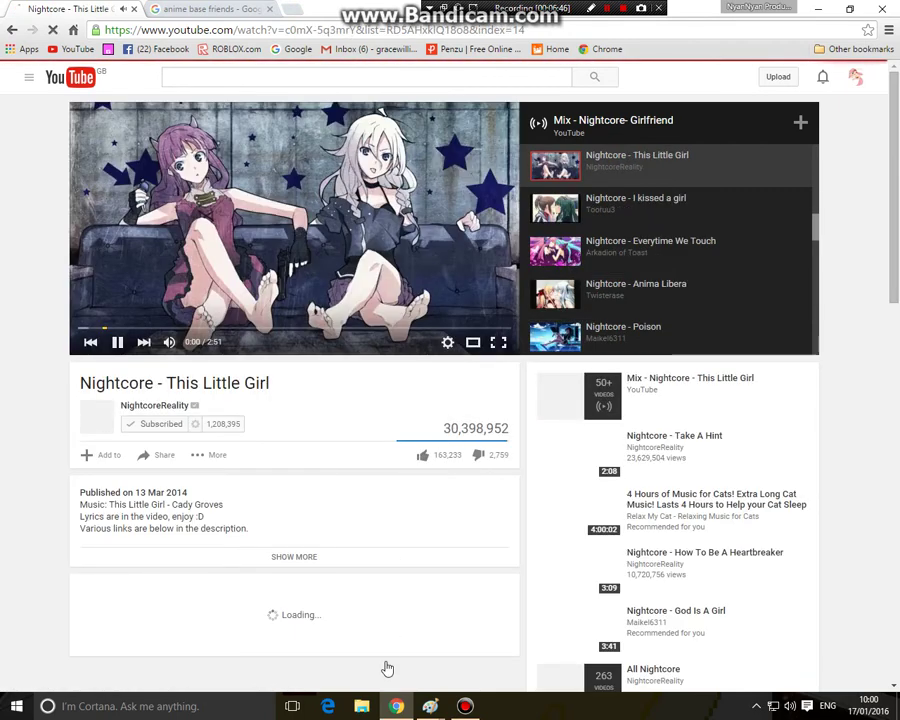
{"action": "left_click", "coordinate": [638, 198]}
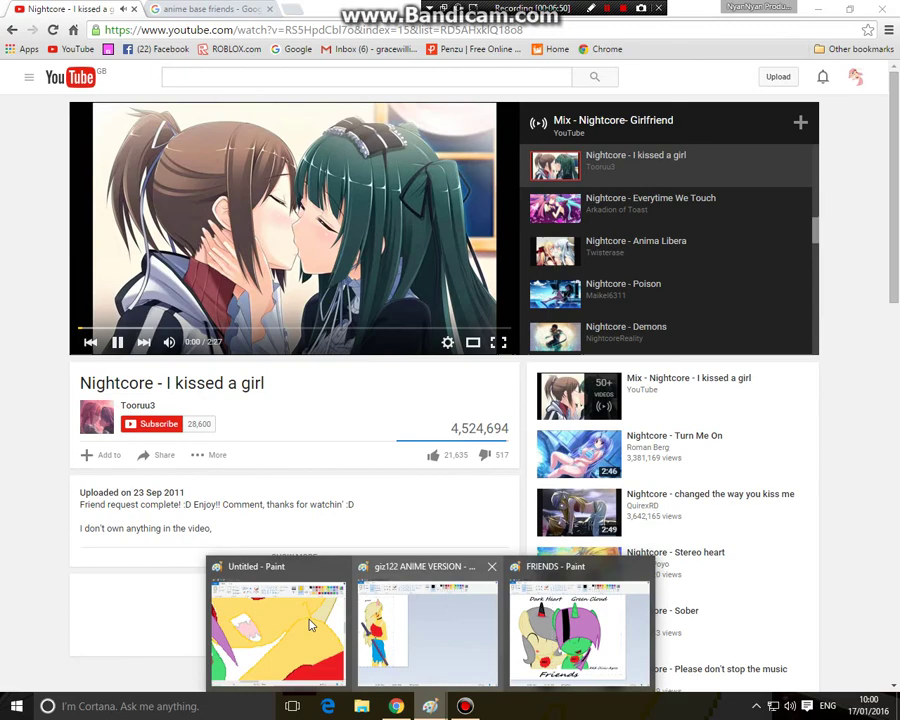
Switch back to the untitled Paint drawing and cover the grey tooth outlines in the yellow character's mouth with the mouth's light pink
{"action": "left_click", "coordinate": [310, 625]}
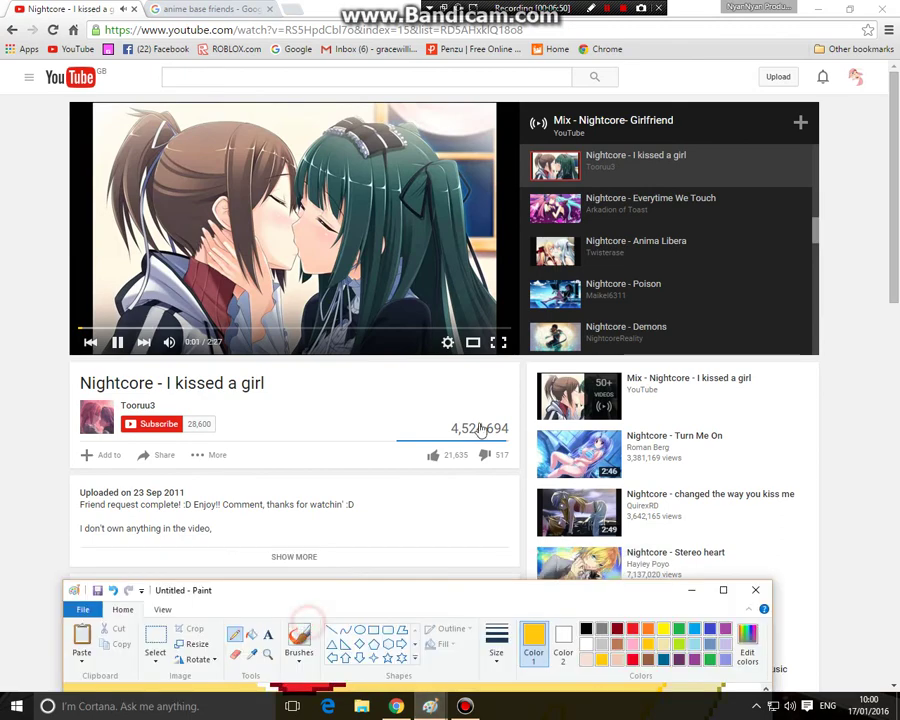
{"action": "left_click", "coordinate": [724, 589]}
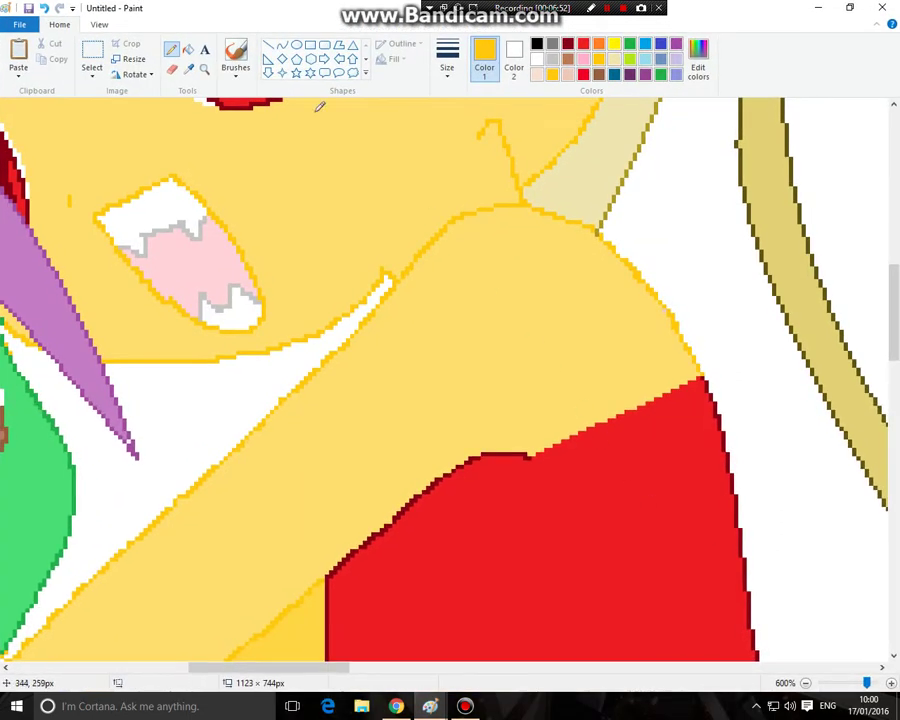
{"action": "left_click", "coordinate": [189, 69]}
{"action": "left_click", "coordinate": [180, 271]}
{"action": "mouse_move", "coordinate": [200, 289]}
{"action": "left_mouse_down"}
{"action": "mouse_move", "coordinate": [201, 314]}
{"action": "mouse_move", "coordinate": [231, 284]}
{"action": "mouse_move", "coordinate": [253, 298]}
{"action": "left_mouse_up"}
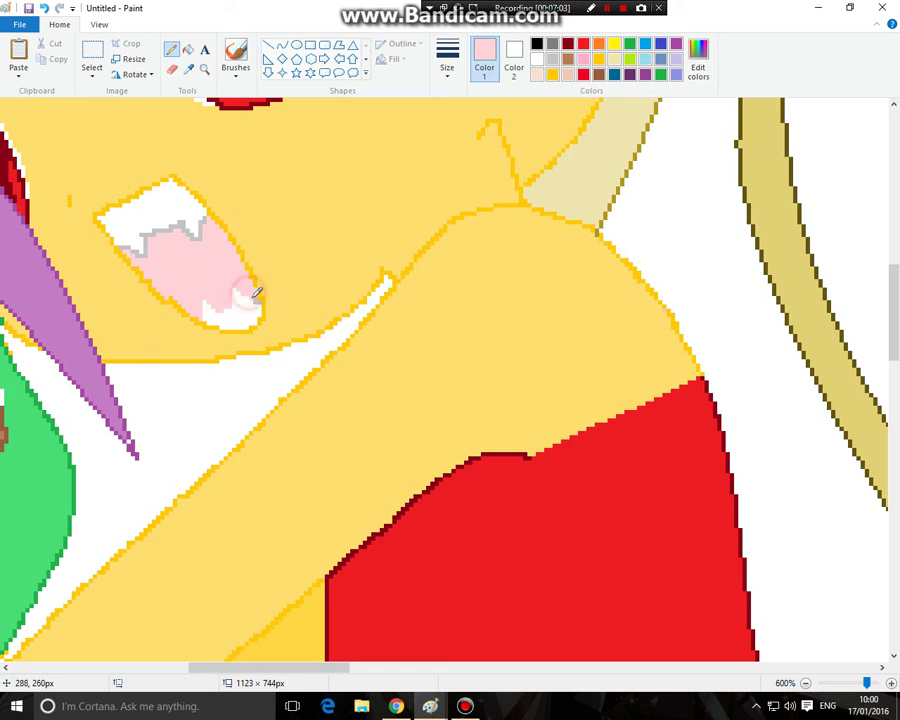
{"action": "left_click", "coordinate": [205, 218]}
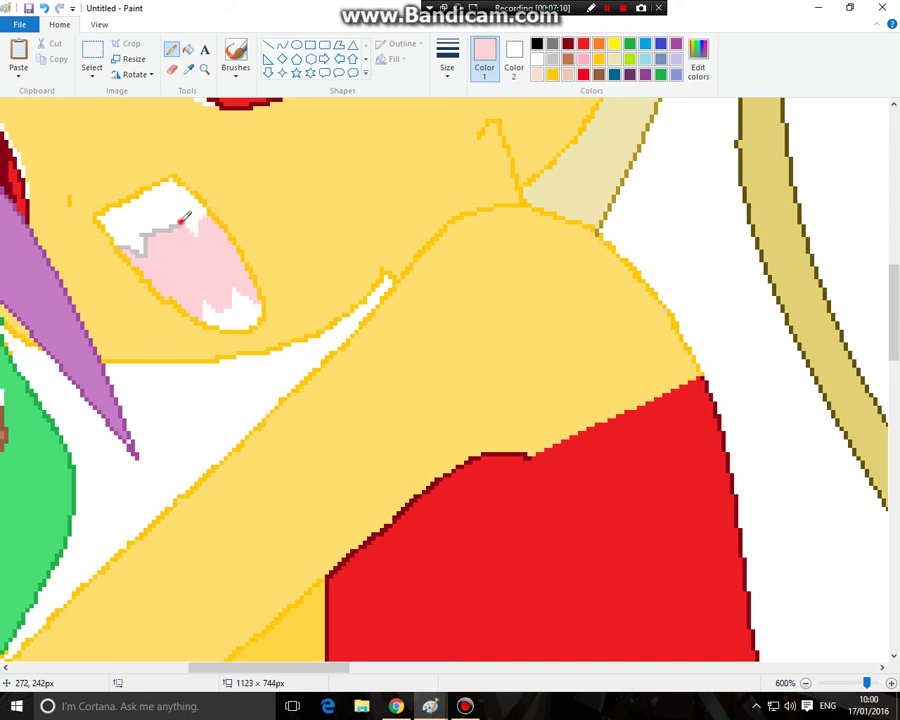
{"action": "left_click", "coordinate": [181, 221]}
Fill the lower teeth in the yellow character's mouth with the same light pink
{"action": "left_click", "coordinate": [204, 68]}
{"action": "right_click", "coordinate": [213, 149]}
{"action": "right_click", "coordinate": [214, 149]}
{"action": "right_click", "coordinate": [212, 150]}
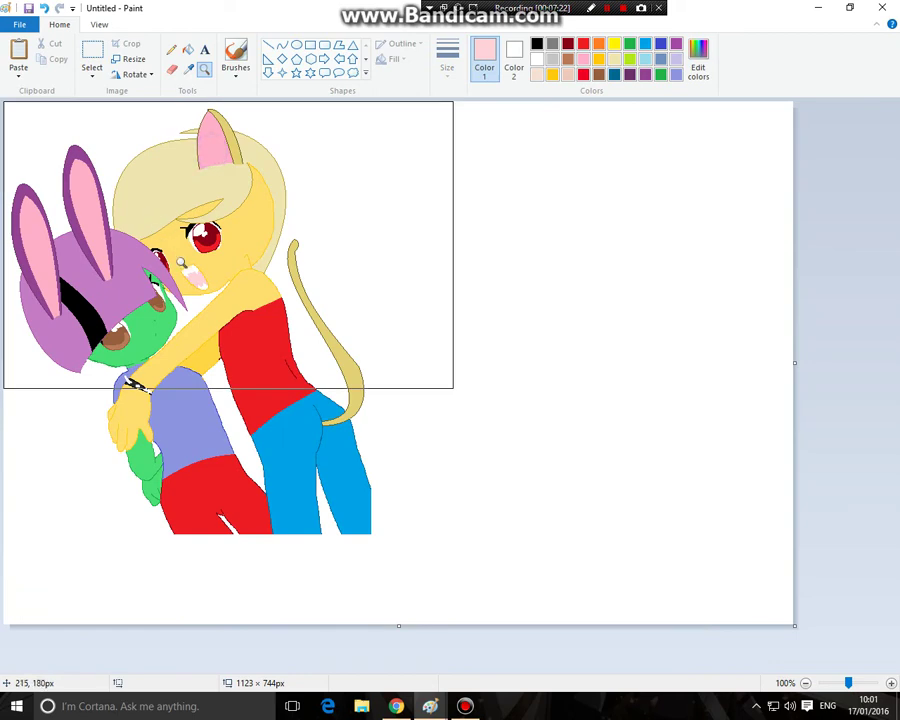
{"action": "left_click", "coordinate": [225, 298]}
{"action": "left_click", "coordinate": [327, 320]}
{"action": "left_click", "coordinate": [326, 320]}
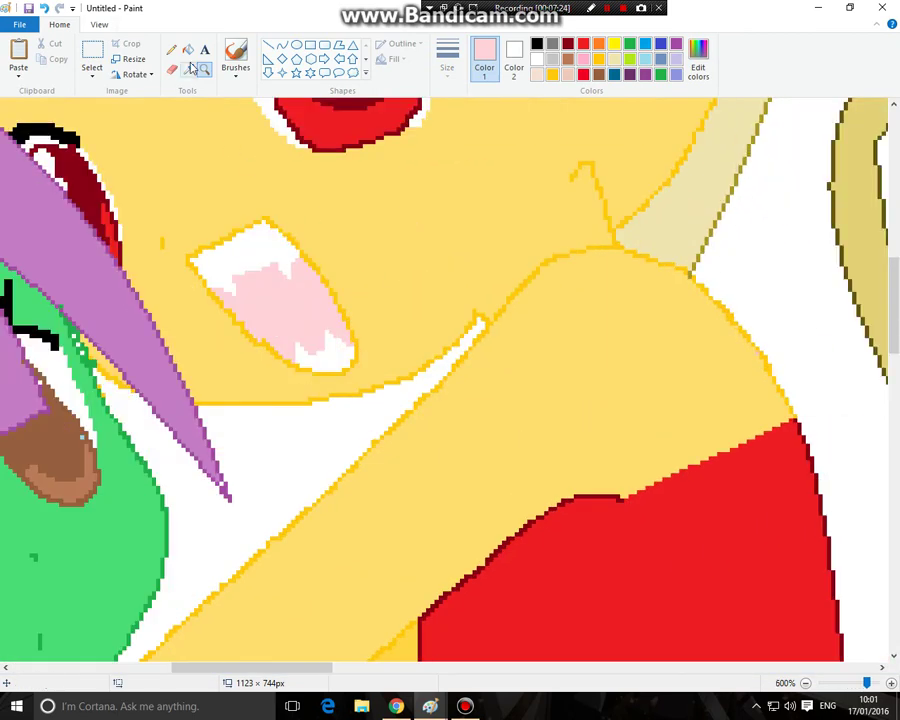
{"action": "left_click", "coordinate": [189, 52]}
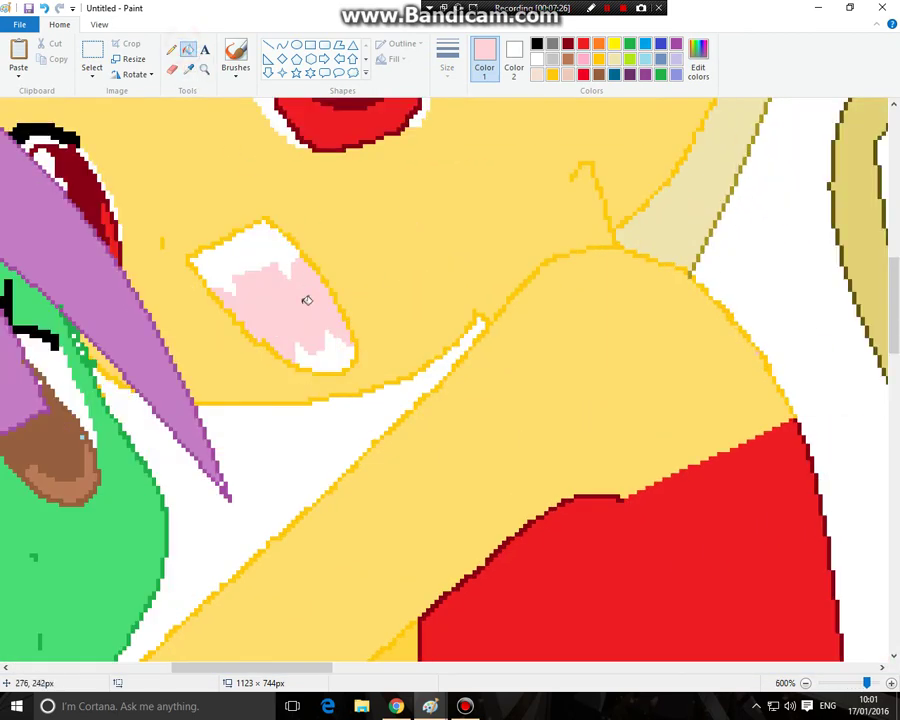
{"action": "left_click", "coordinate": [313, 344]}
{"action": "left_click", "coordinate": [297, 354]}
Select a 612 × 676 px area around both characters and move it down and slightly right to the canvas's lower edge
{"action": "left_click", "coordinate": [204, 69]}
{"action": "right_click", "coordinate": [237, 177]}
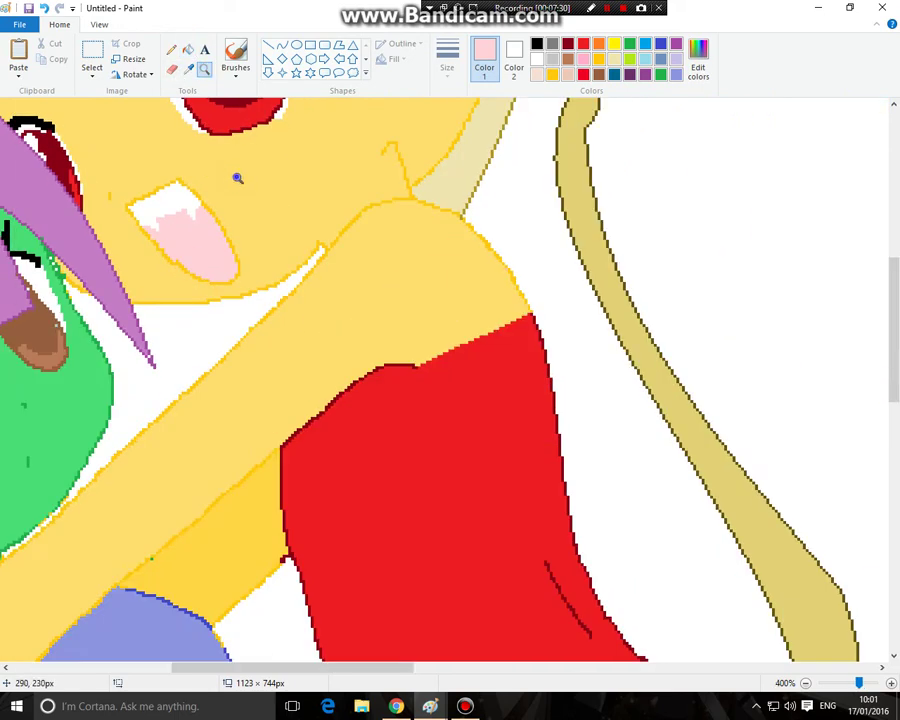
{"action": "right_click", "coordinate": [237, 177]}
{"action": "right_click", "coordinate": [236, 177]}
{"action": "left_click", "coordinate": [155, 291]}
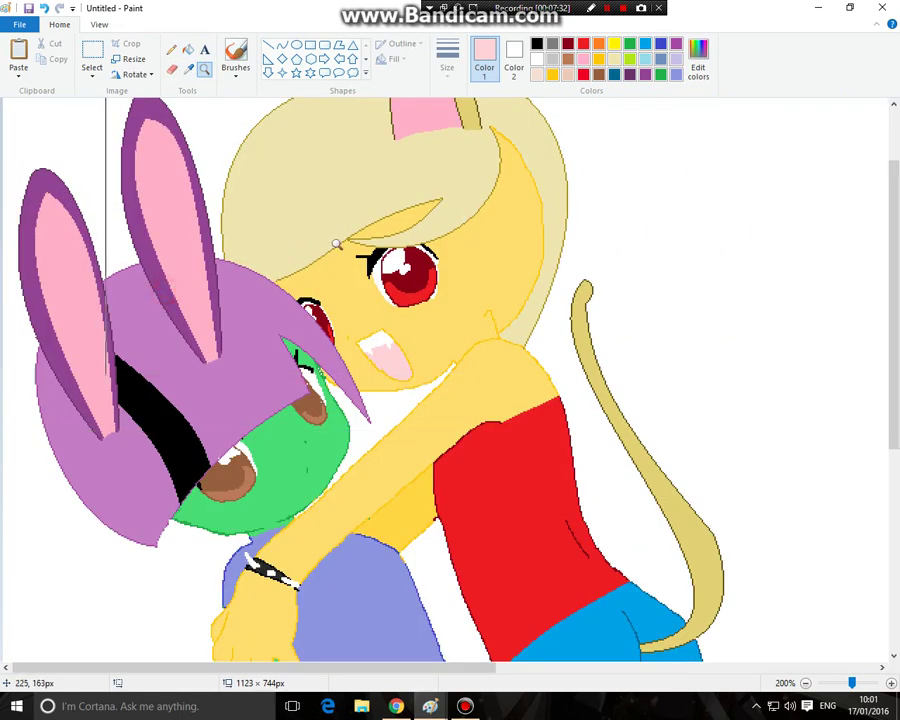
{"action": "right_click", "coordinate": [308, 216]}
{"action": "left_click", "coordinate": [92, 52]}
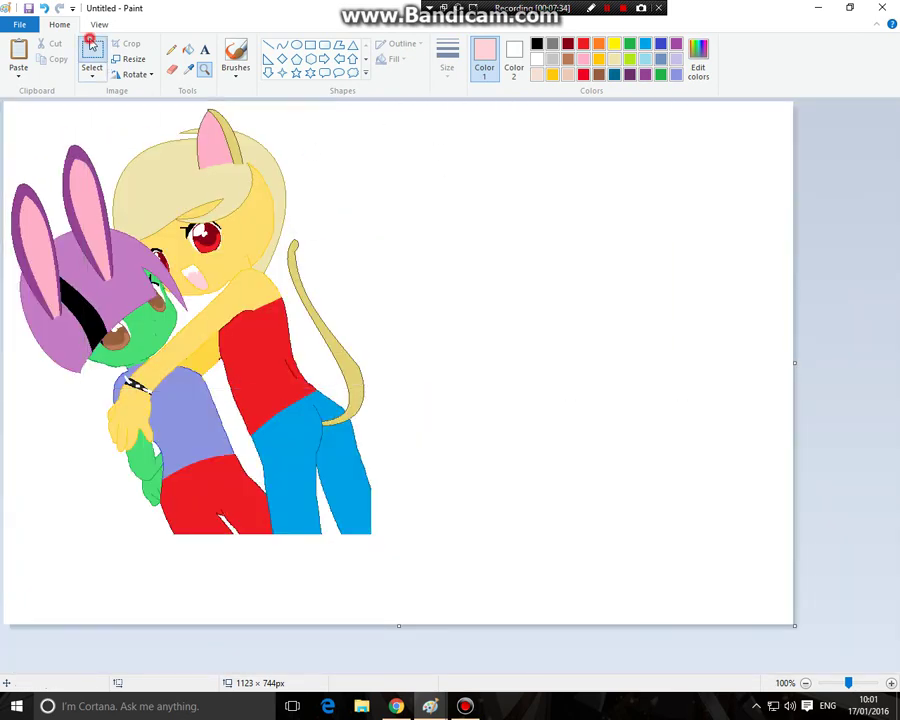
{"action": "mouse_move", "coordinate": [433, 576]}
{"action": "left_mouse_down"}
{"action": "mouse_move", "coordinate": [270, 165]}
{"action": "mouse_move", "coordinate": [6, 101]}
{"action": "left_mouse_up"}
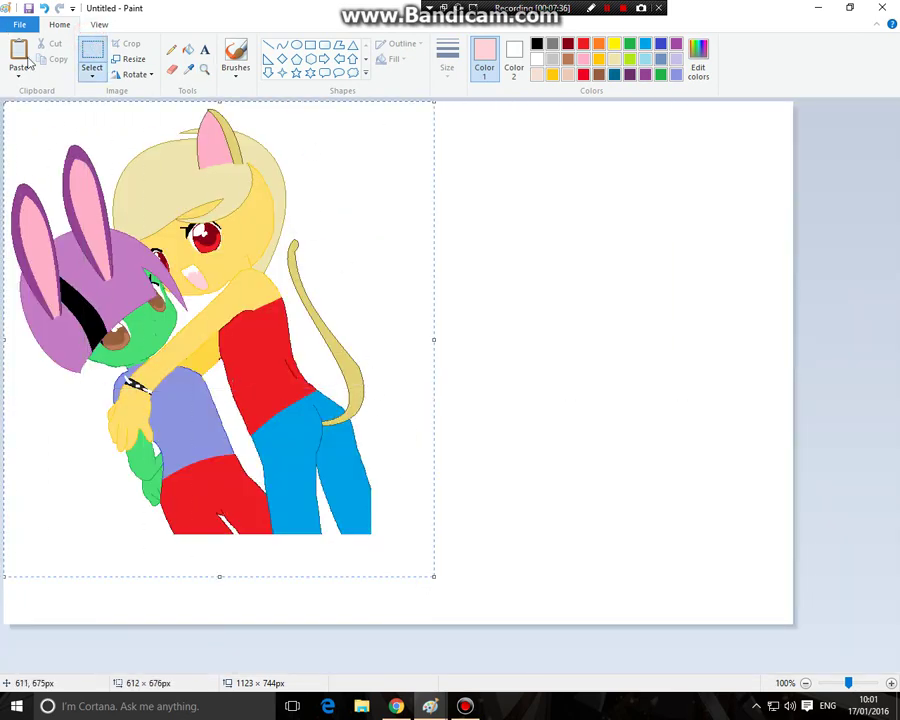
{"action": "mouse_move", "coordinate": [271, 273]}
{"action": "left_mouse_down"}
{"action": "mouse_move", "coordinate": [296, 273]}
{"action": "mouse_move", "coordinate": [288, 276]}
{"action": "mouse_move", "coordinate": [284, 338]}
{"action": "left_mouse_up"}
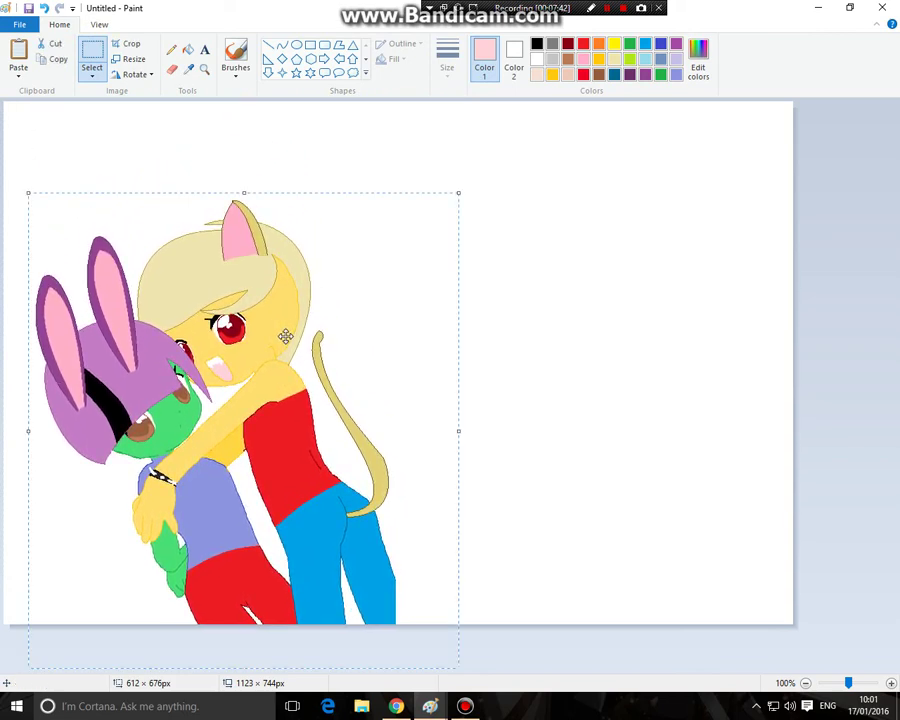
Play the video "Friends Are Always There For You (Spectra Remix)" from the YouTube search results
{"action": "left_click", "coordinate": [607, 8]}
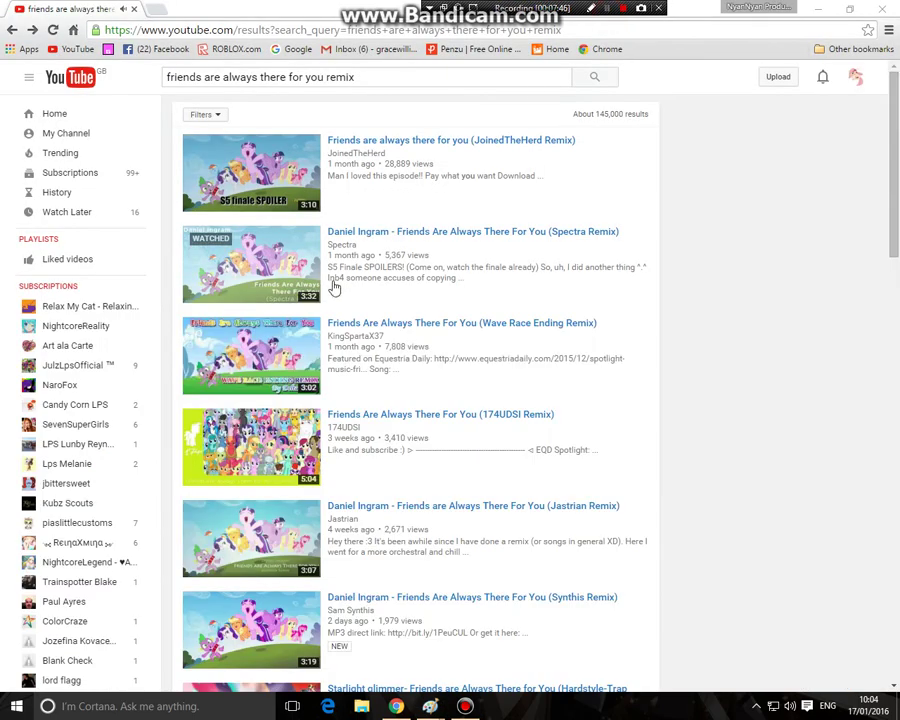
{"action": "left_click", "coordinate": [335, 288]}
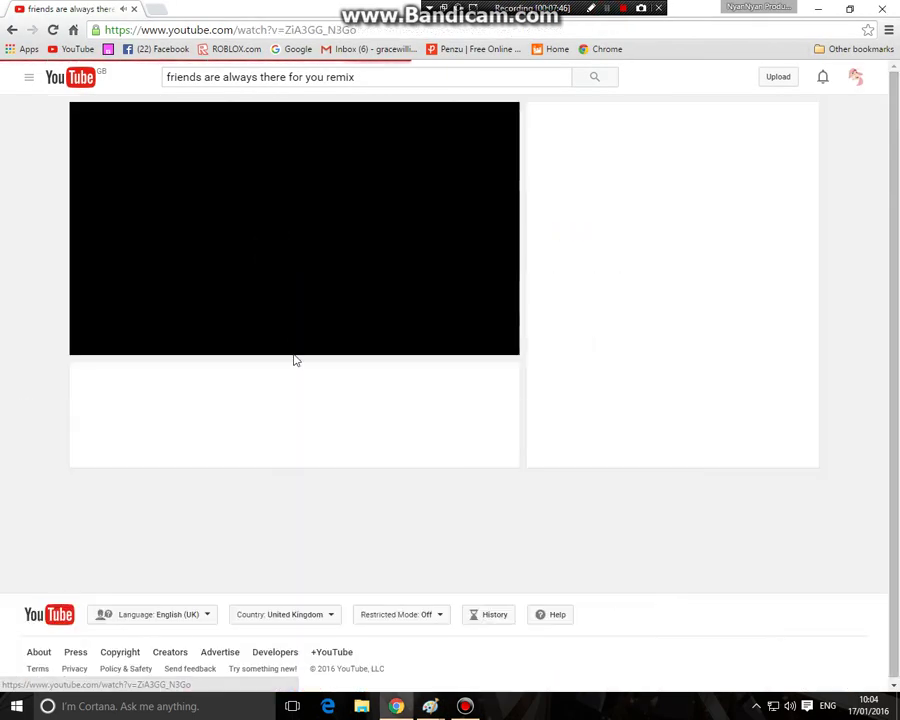
Switch to the Paint picture with the bubble background and fill the yellow highlight in the cat-eared character's larger eye with white
{"action": "mouse_move", "coordinate": [433, 706]}
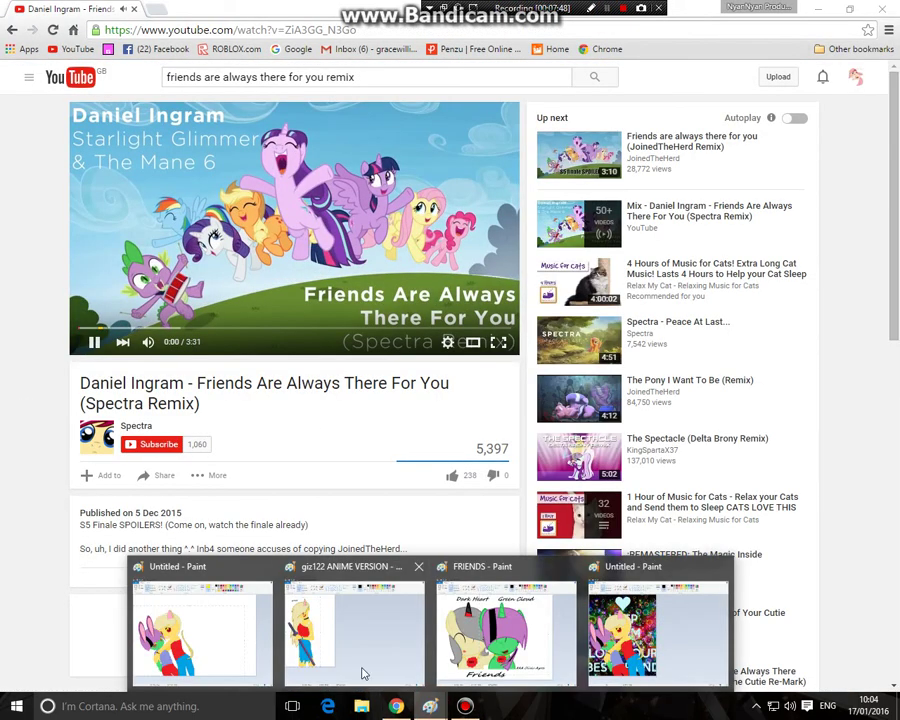
{"action": "left_click", "coordinate": [607, 607]}
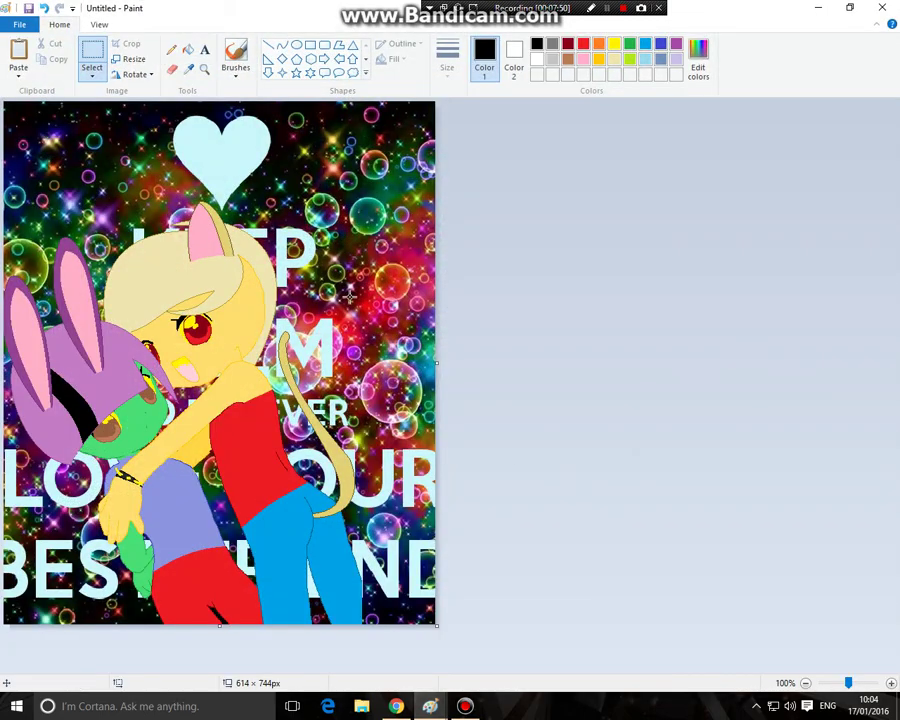
{"action": "left_click", "coordinate": [204, 69]}
{"action": "left_click", "coordinate": [266, 301]}
{"action": "left_click", "coordinate": [268, 312]}
{"action": "left_click", "coordinate": [302, 250]}
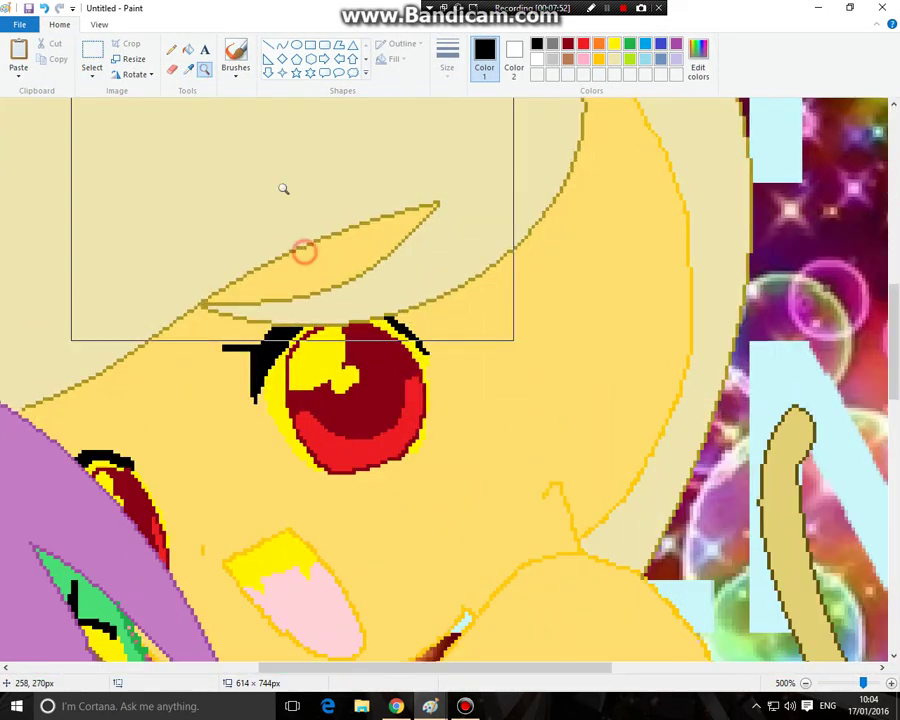
{"action": "left_click", "coordinate": [187, 49]}
{"action": "left_click", "coordinate": [537, 59]}
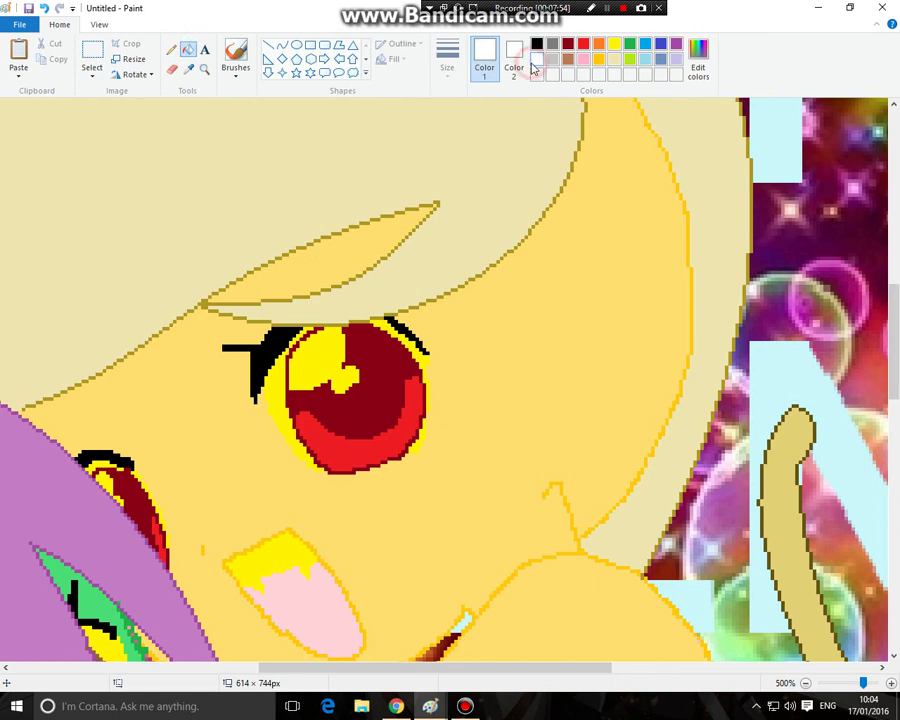
{"action": "left_click", "coordinate": [330, 360]}
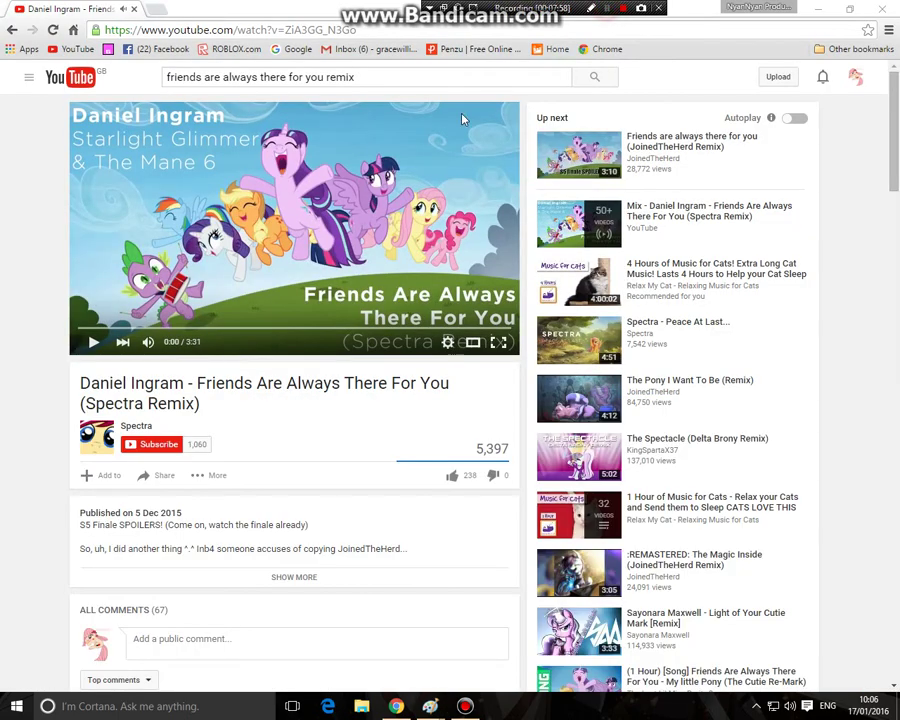
Switch to the white-background Paint drawing, set the primary colour to white and narrow the canvas to 648 × 744 px
{"action": "mouse_move", "coordinate": [429, 706]}
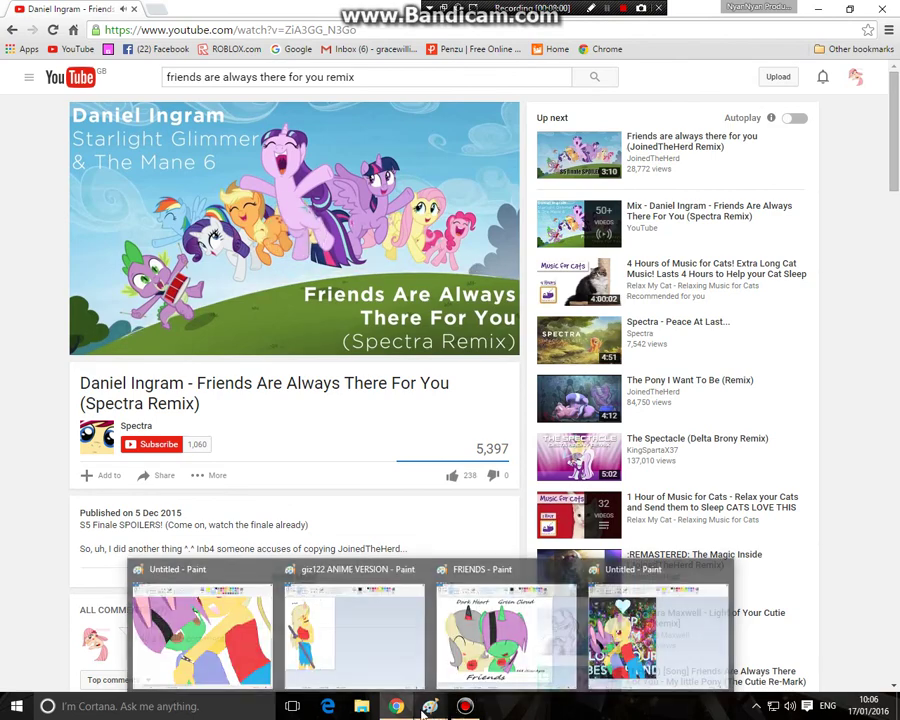
{"action": "left_click", "coordinate": [201, 626]}
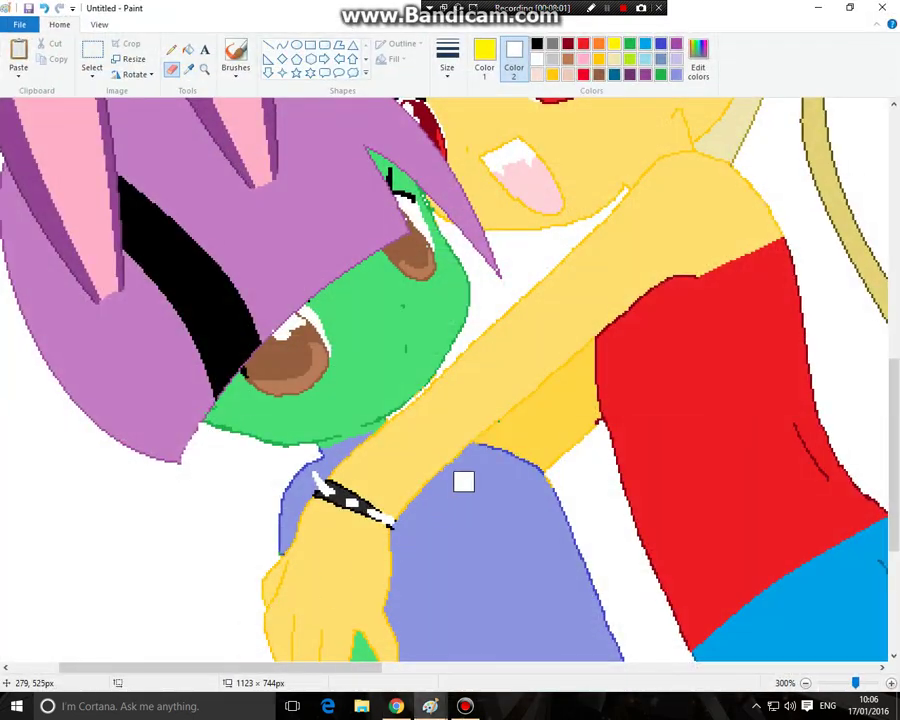
{"action": "left_click", "coordinate": [204, 69]}
{"action": "right_click", "coordinate": [220, 132]}
{"action": "left_click", "coordinate": [484, 58]}
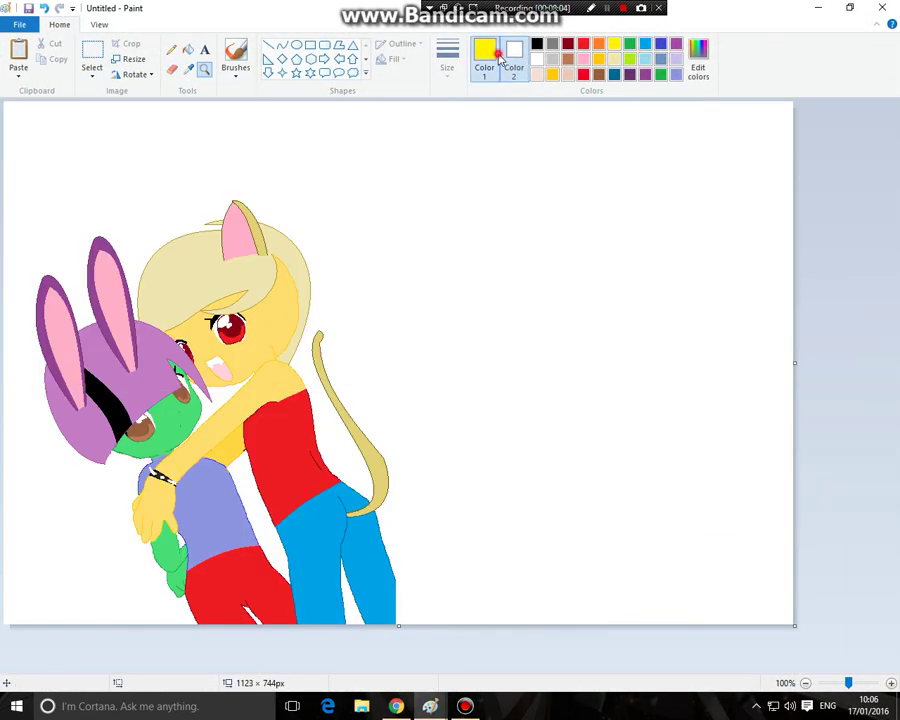
{"action": "left_click", "coordinate": [537, 58]}
{"action": "left_click_drag", "start_coordinate": [800, 362], "coordinate": [461, 372]}
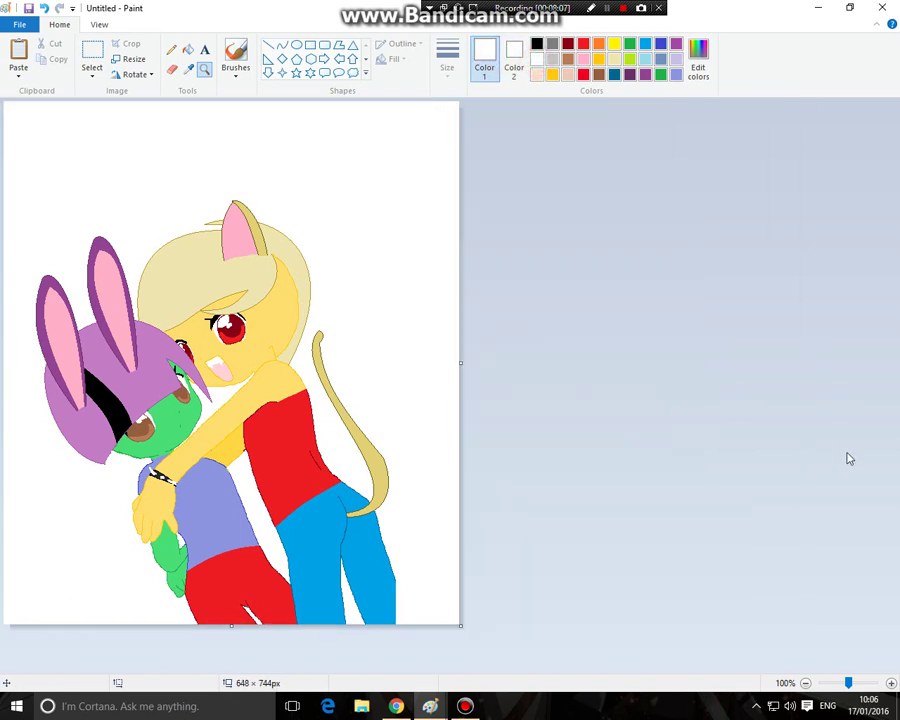
Add black text labels above the heads: "giz122" for the cat-eared character and the friend's full name for the bunny-eared one
{"action": "left_click", "coordinate": [204, 49]}
{"action": "left_click", "coordinate": [537, 43]}
{"action": "left_click", "coordinate": [177, 189]}
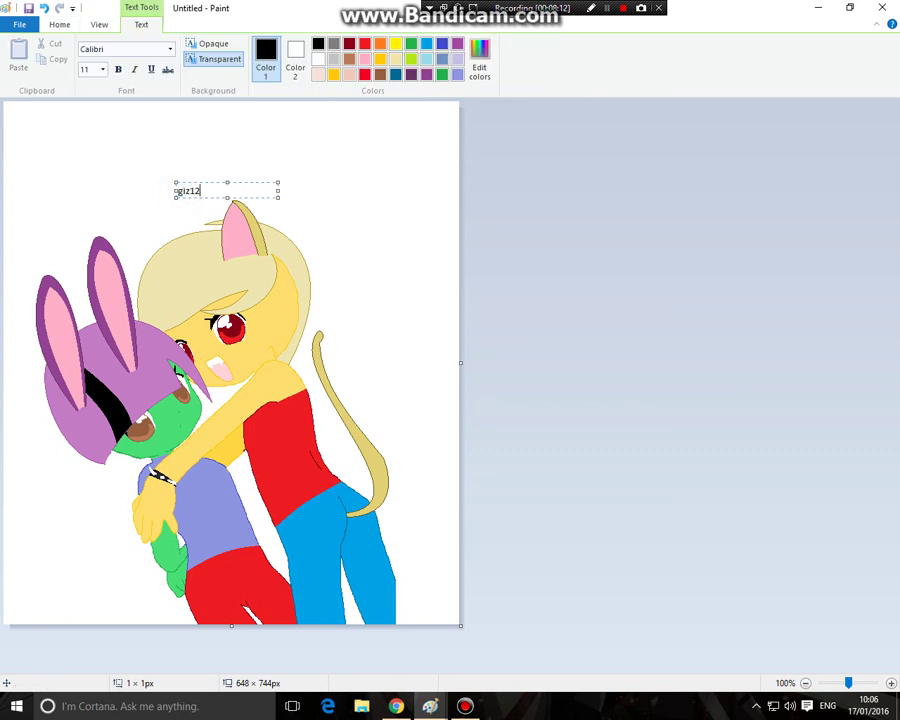
{"action": "left_click", "coordinate": [30, 225]}
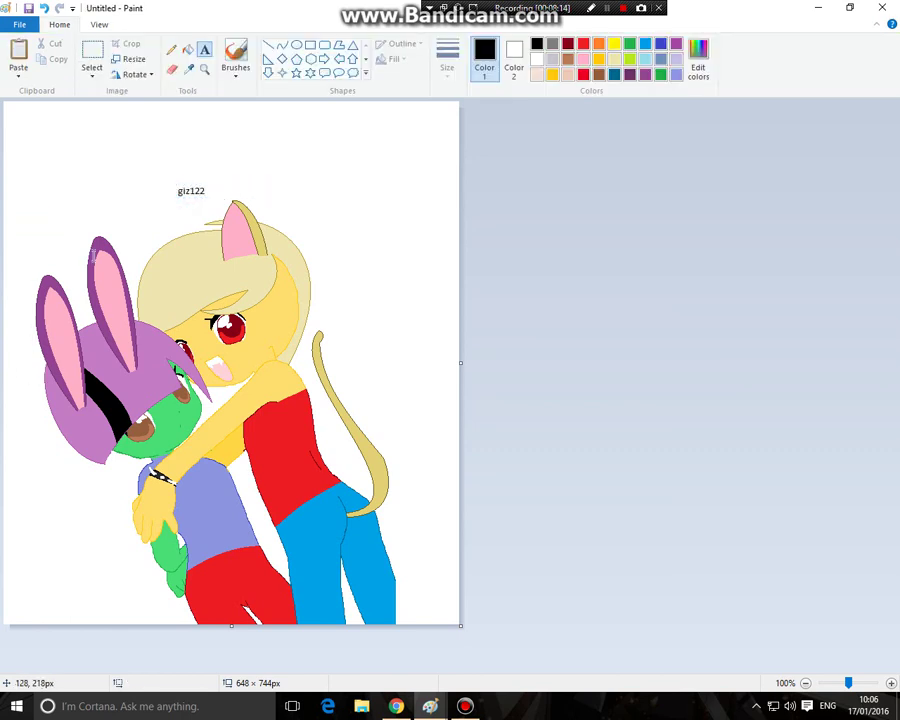
{"action": "left_click", "coordinate": [21, 203]}
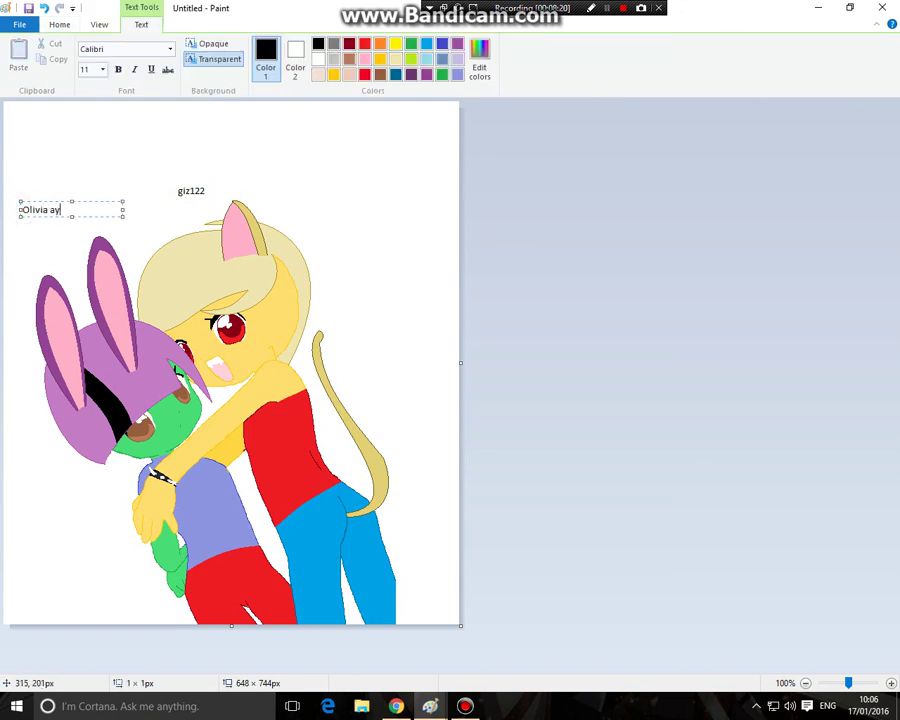
{"action": "left_click", "coordinate": [341, 287]}
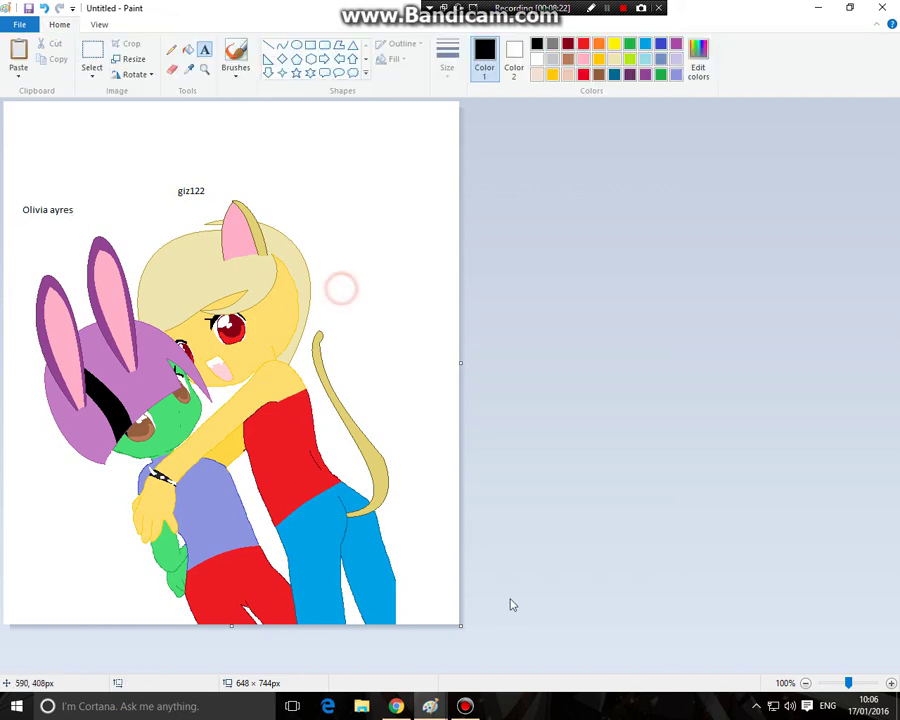
{"action": "mouse_move", "coordinate": [437, 712]}
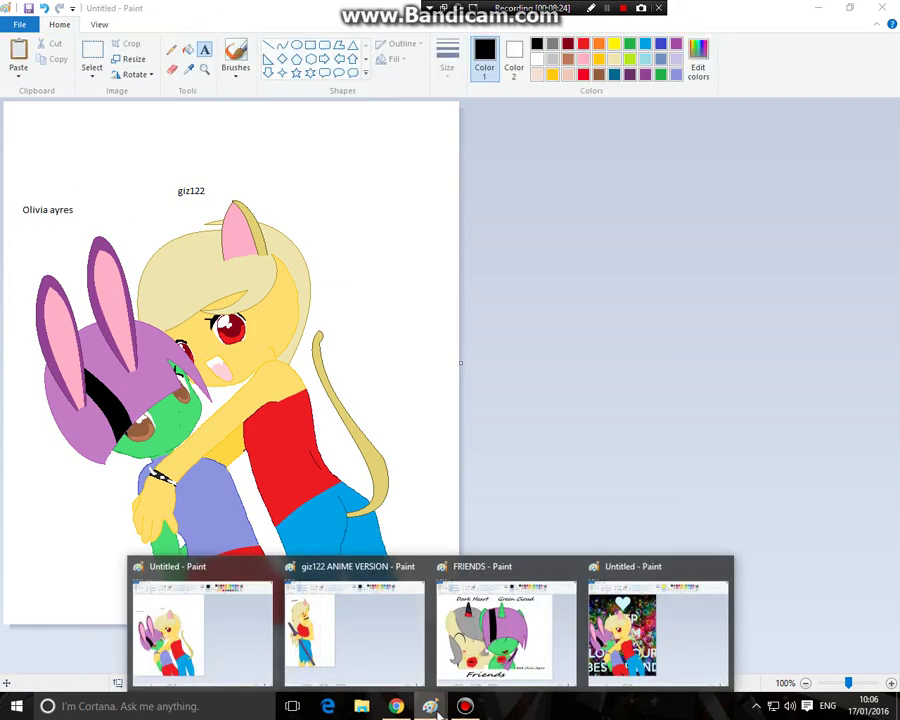
{"action": "left_click", "coordinate": [663, 640]}
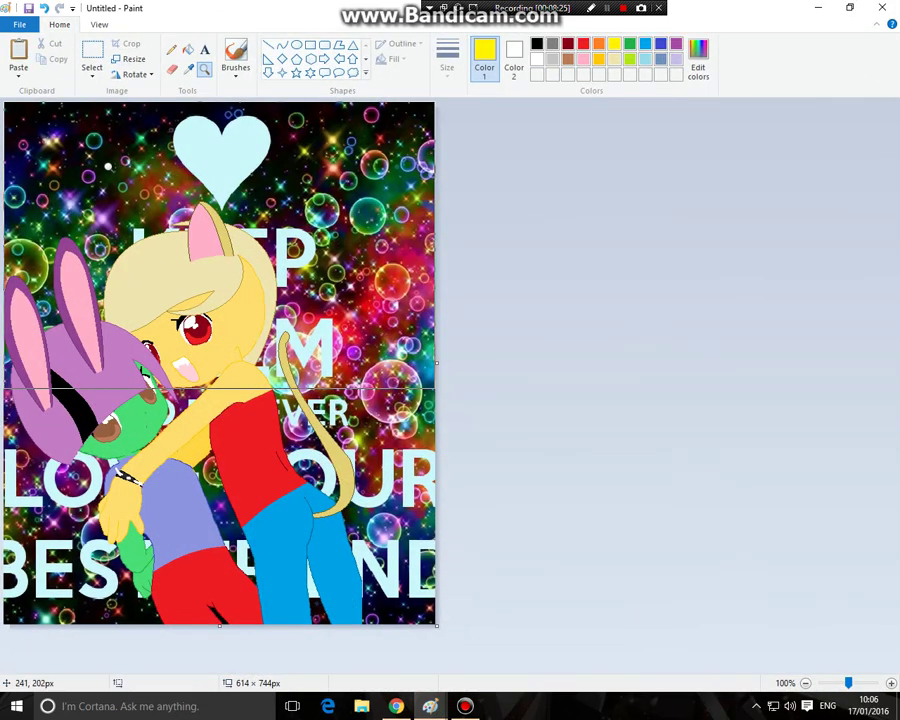
{"action": "left_click", "coordinate": [205, 49]}
{"action": "left_click", "coordinate": [135, 208]}
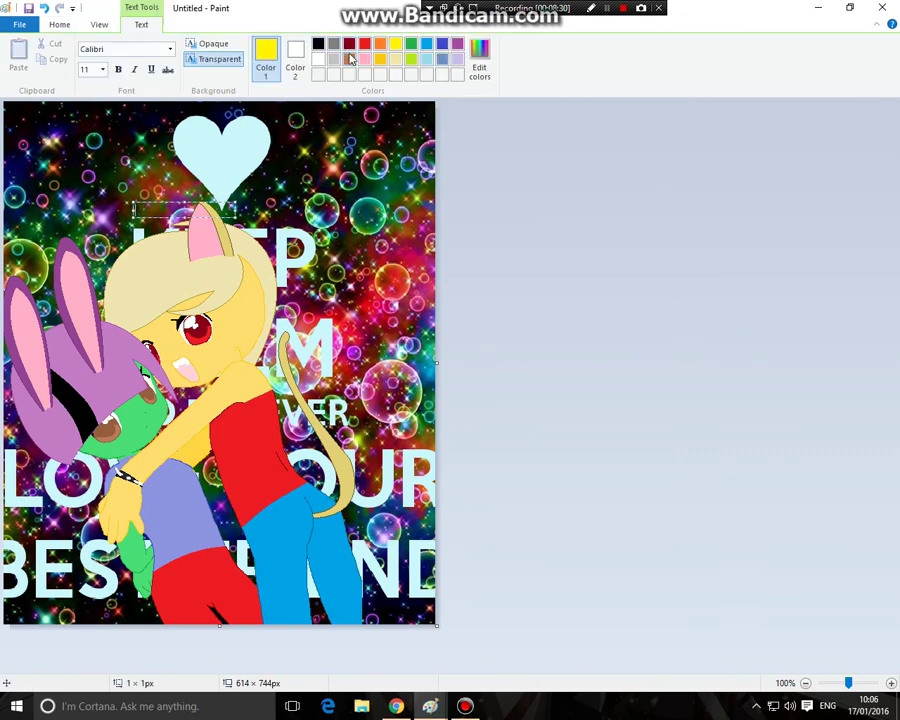
{"action": "type", "text": "Giz122"}
{"action": "left_click", "coordinate": [304, 174]}
{"action": "left_click", "coordinate": [12, 223]}
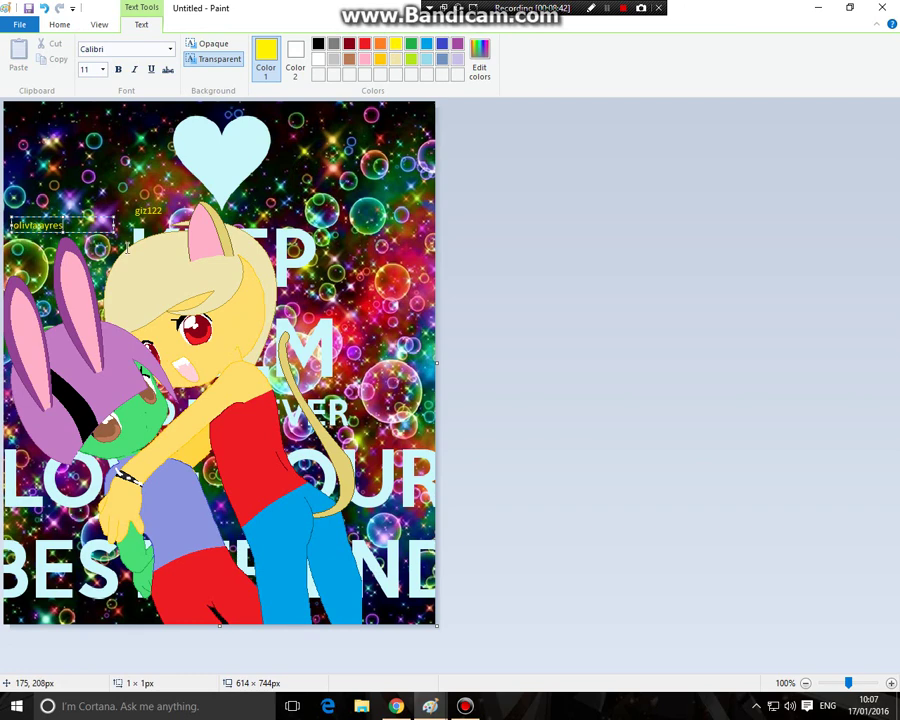
{"action": "left_click", "coordinate": [391, 223]}
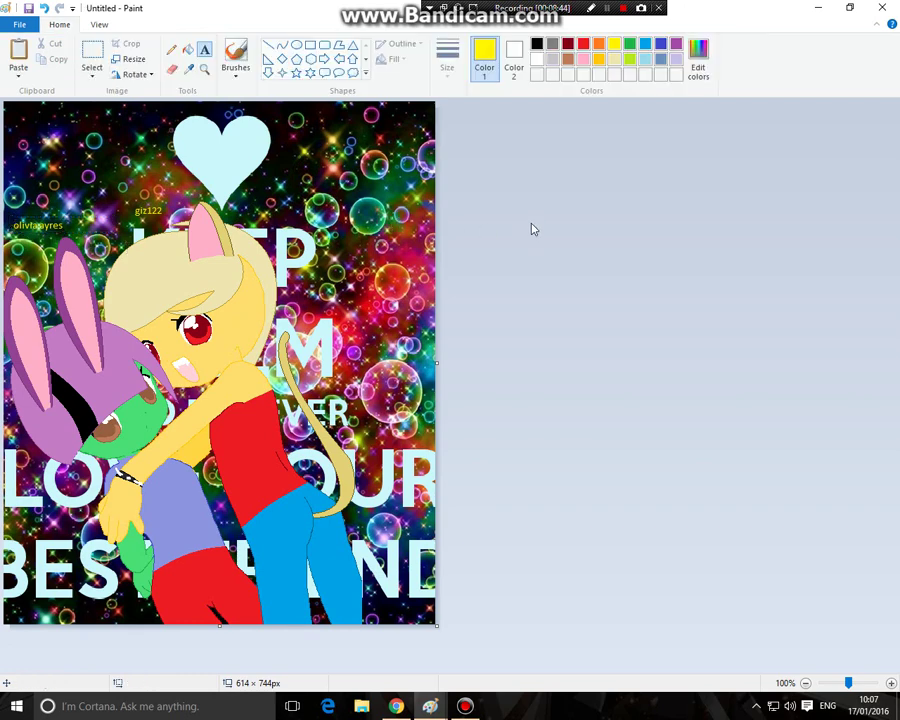